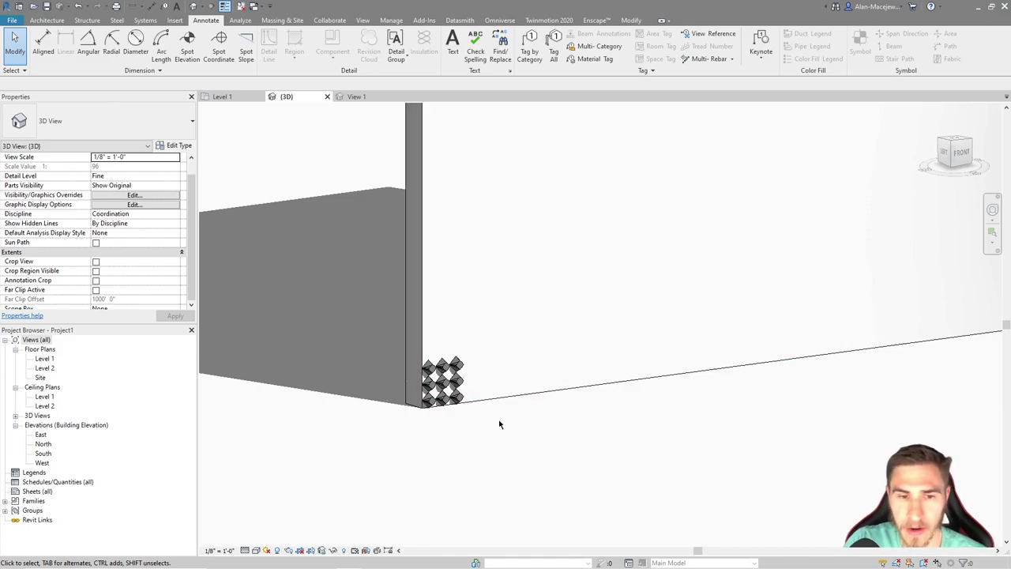
Set the diamond grid's Horizontal Number to 5 and Vertical Number to 7
{"action": "left_click", "coordinate": [445, 352]}
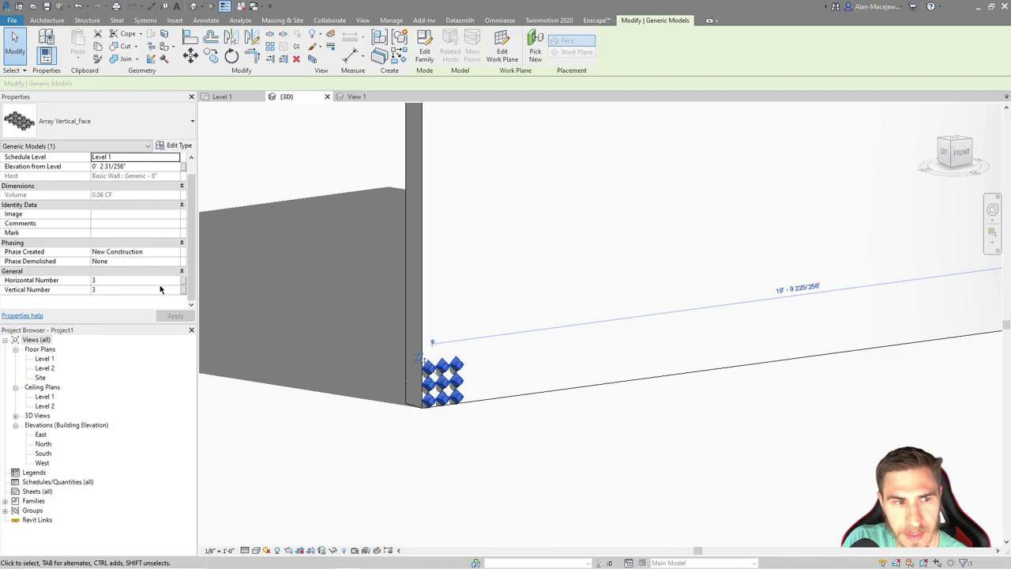
{"action": "left_click", "coordinate": [140, 281]}
{"action": "type", "text": "5"}
{"action": "key", "text": "Return"}
{"action": "left_click", "coordinate": [129, 289]}
{"action": "type", "text": "7"}
{"action": "key", "text": "Return"}
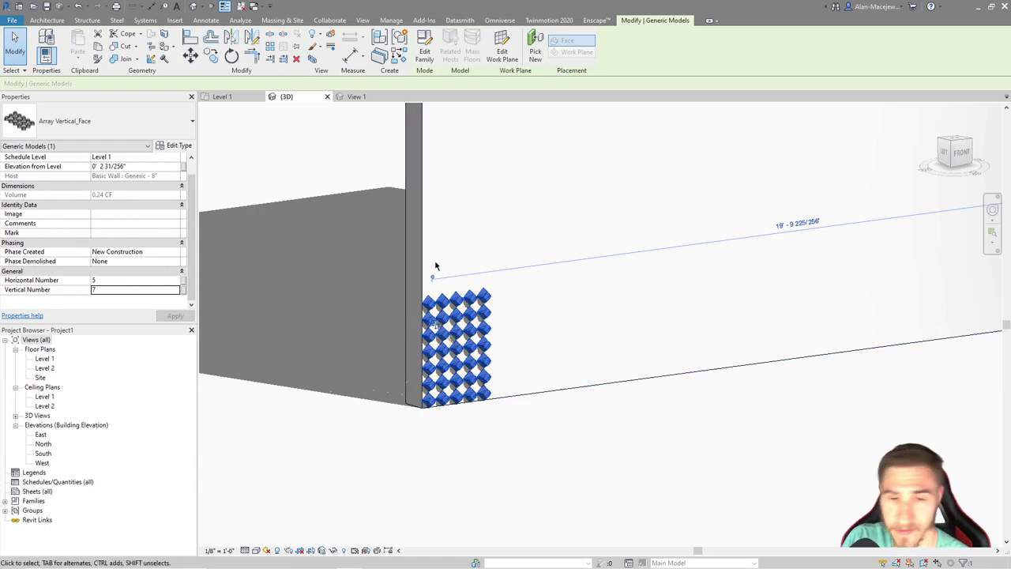
Deselect and reselect the grid to check the 5-by-7 diamond layout
{"action": "key", "text": "Escape"}
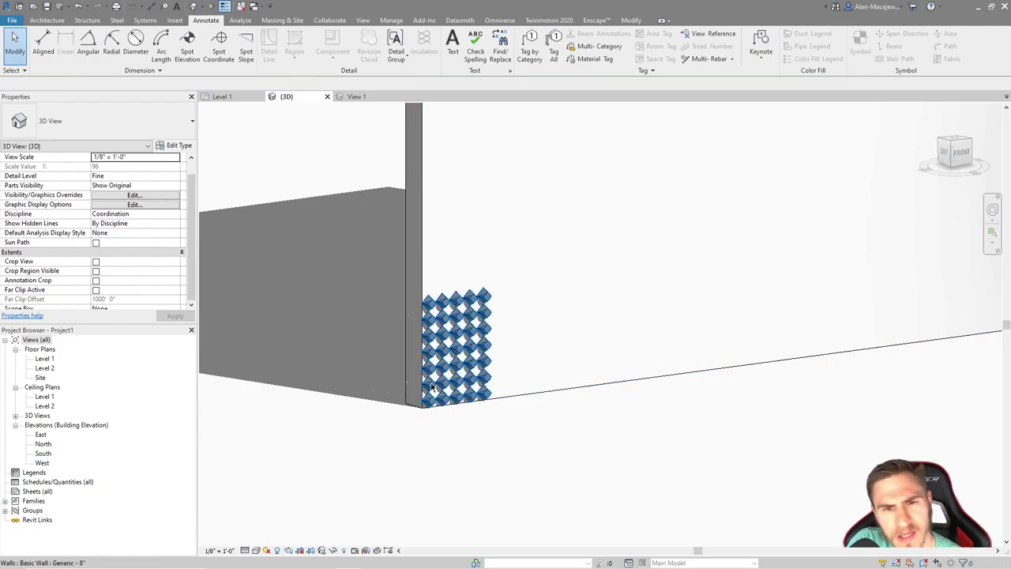
{"action": "left_click", "coordinate": [466, 371]}
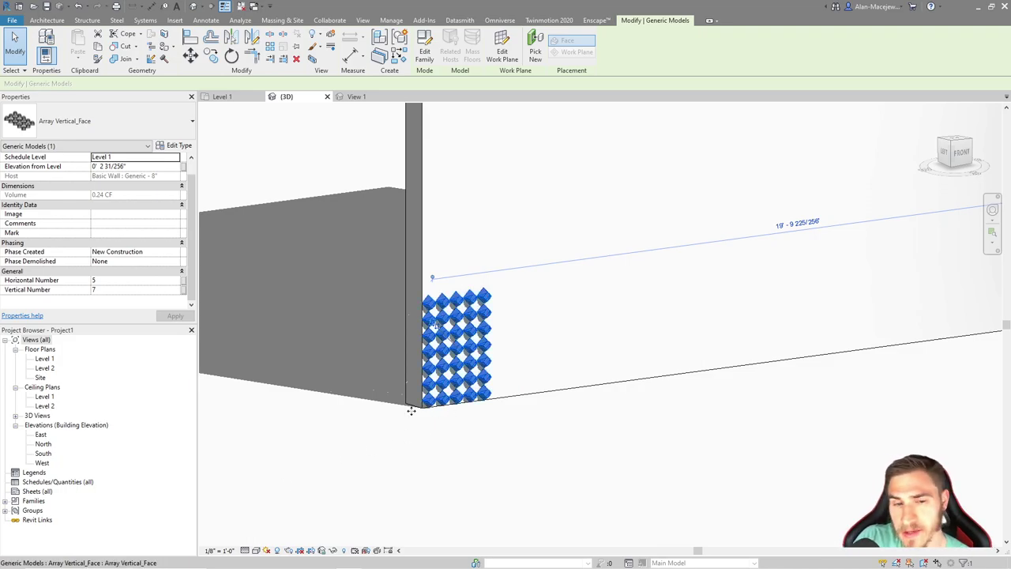
{"action": "key", "text": "Escape"}
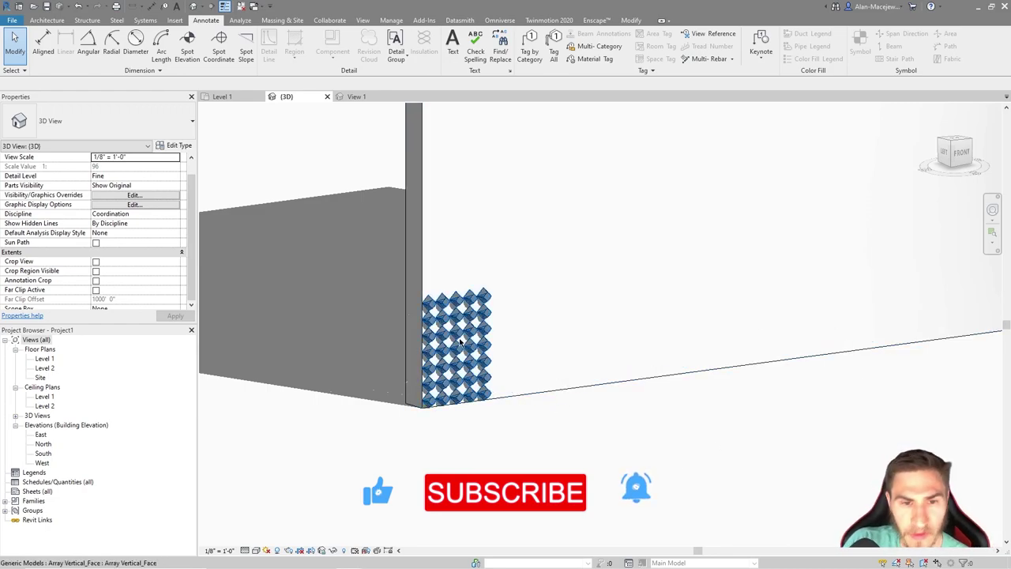
{"action": "left_click", "coordinate": [584, 412]}
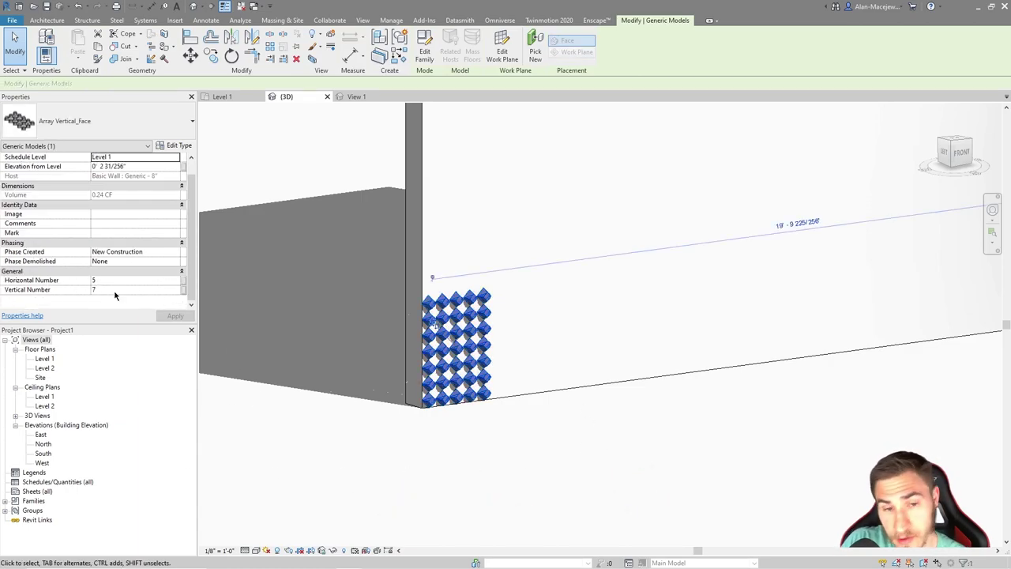
{"action": "left_click", "coordinate": [139, 284]}
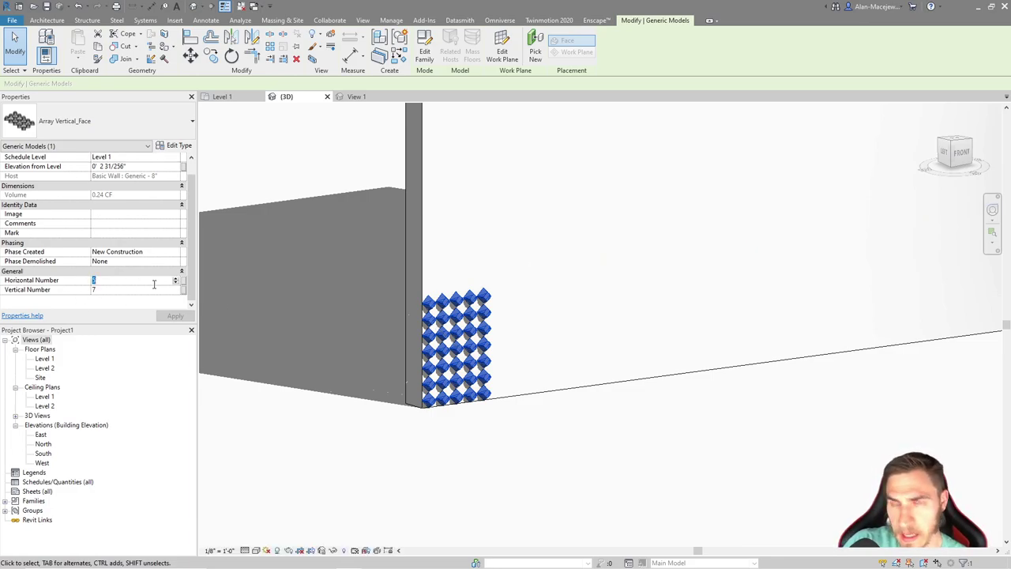
{"action": "type", "text": "1"}
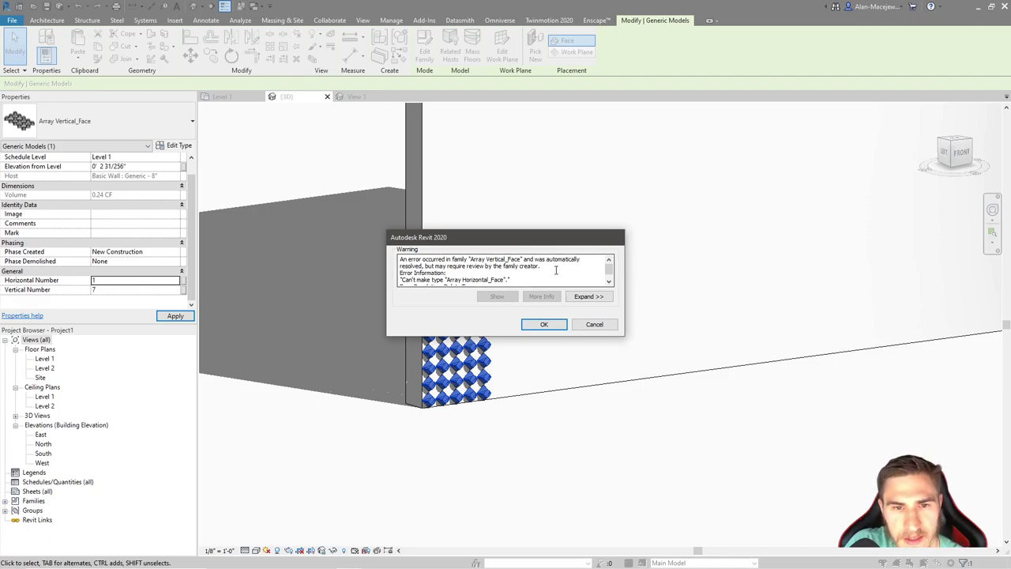
{"action": "scroll", "coordinate": [556, 270], "scroll_direction": "down", "scroll_amount": 1}
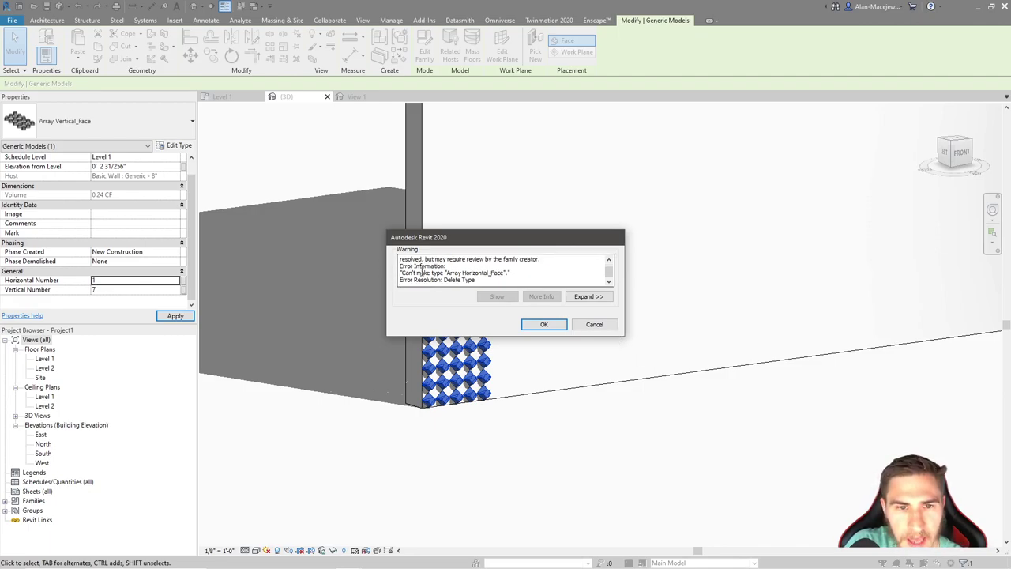
{"action": "left_click", "coordinate": [553, 327]}
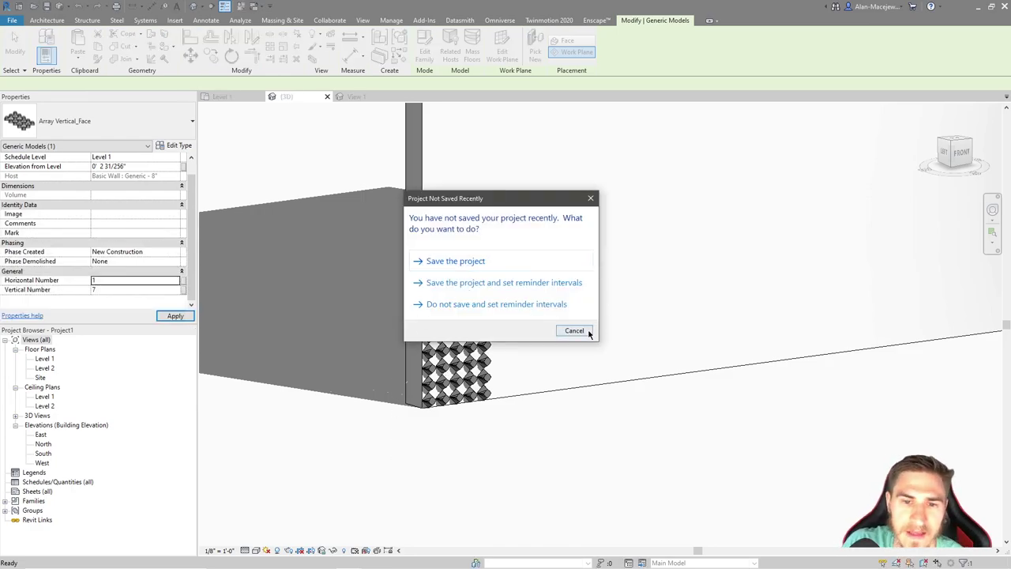
{"action": "left_click", "coordinate": [573, 330]}
{"action": "left_click", "coordinate": [576, 343]}
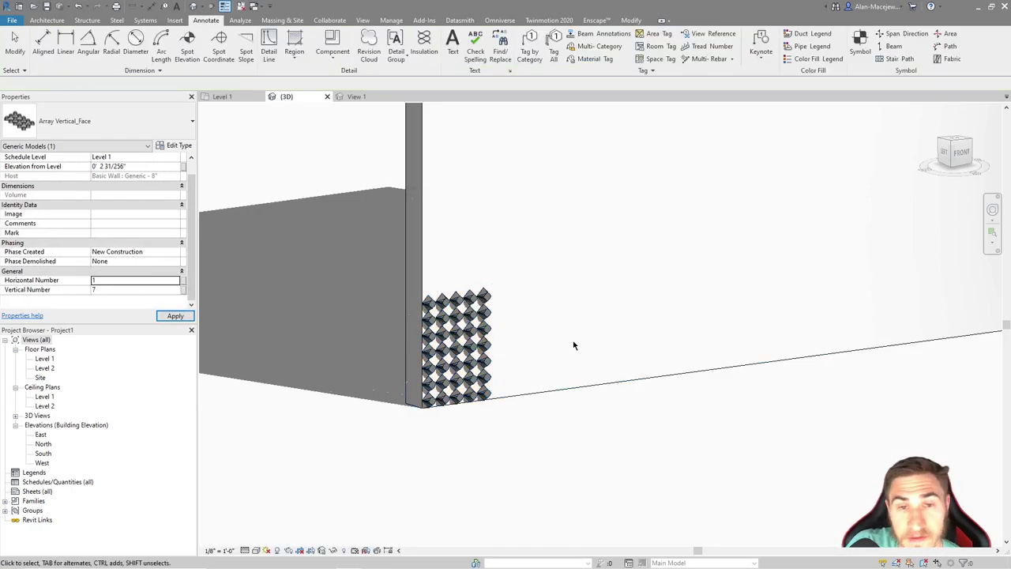
{"action": "left_click", "coordinate": [472, 370]}
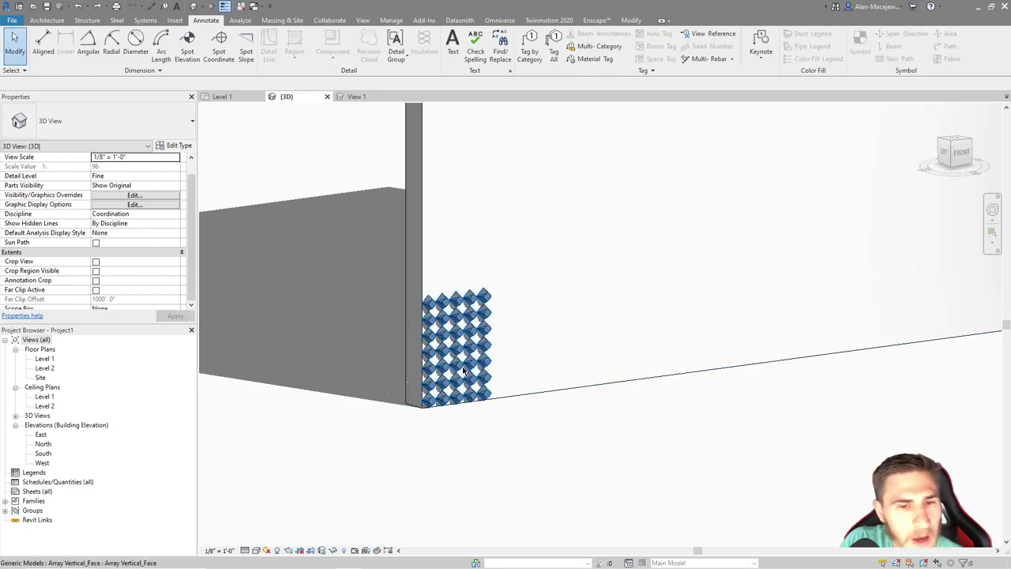
{"action": "left_click", "coordinate": [462, 357]}
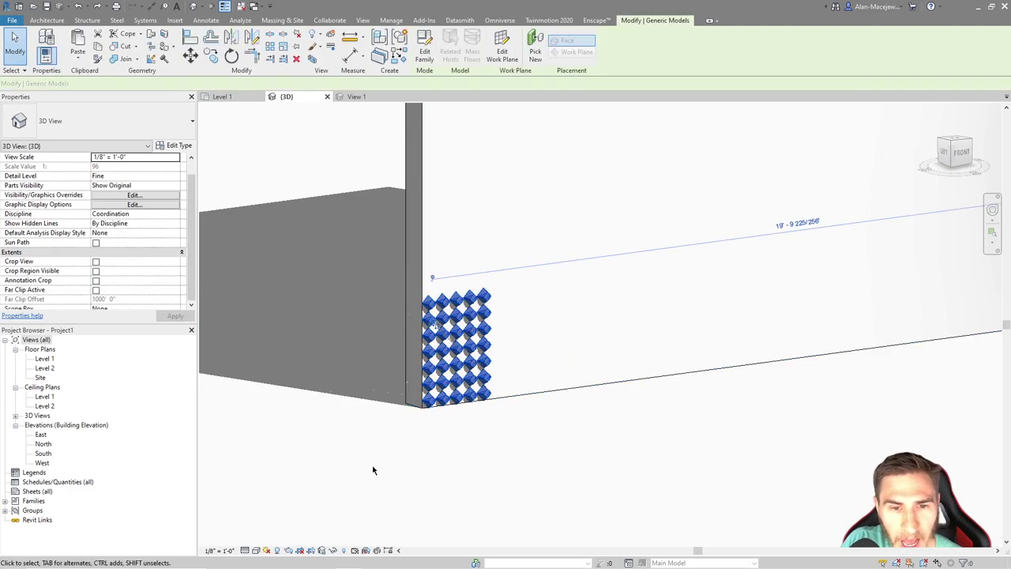
{"action": "left_click", "coordinate": [449, 445]}
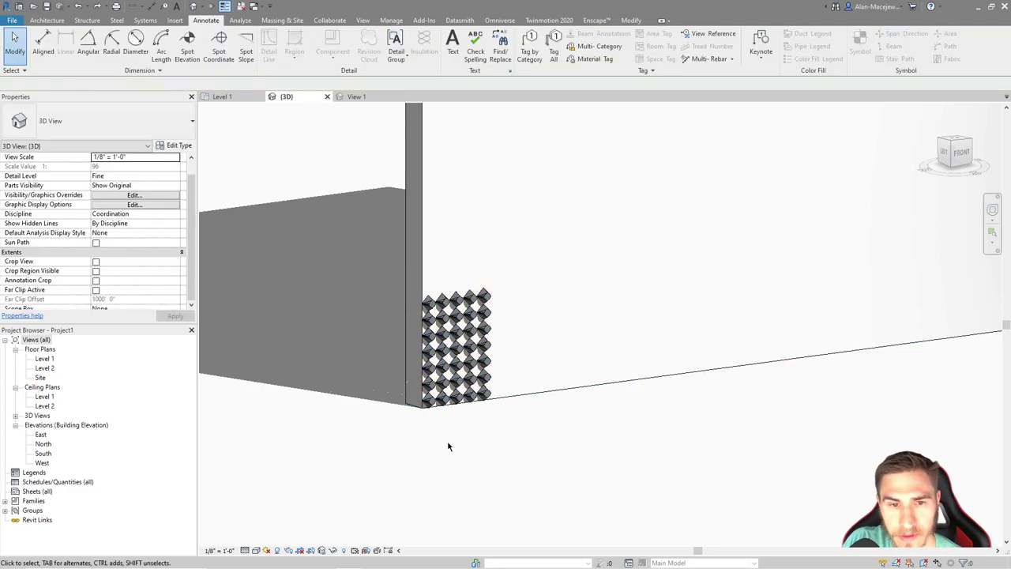
{"action": "left_click", "coordinate": [484, 393]}
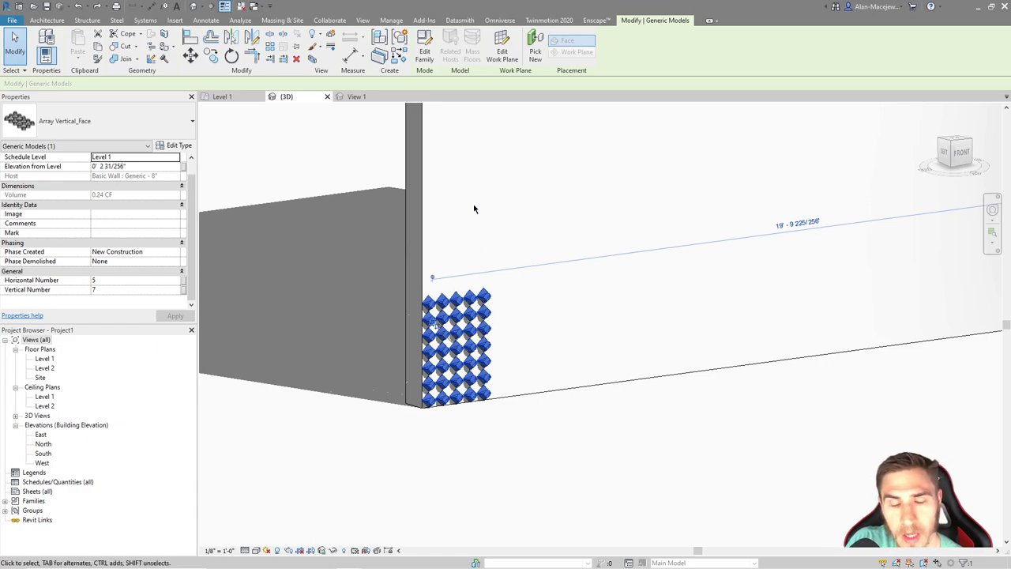
{"action": "left_click", "coordinate": [476, 418]}
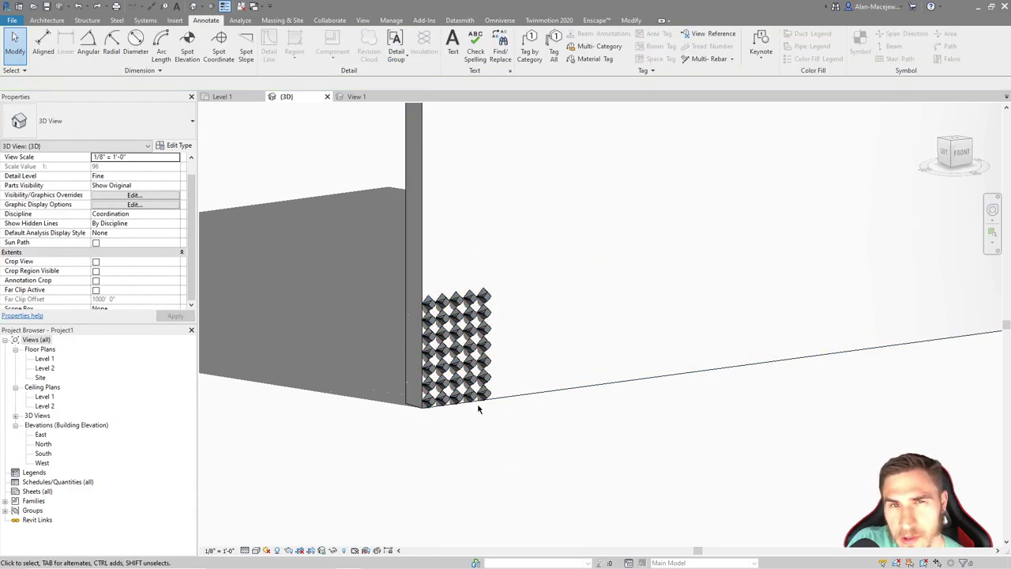
{"action": "left_click", "coordinate": [486, 404]}
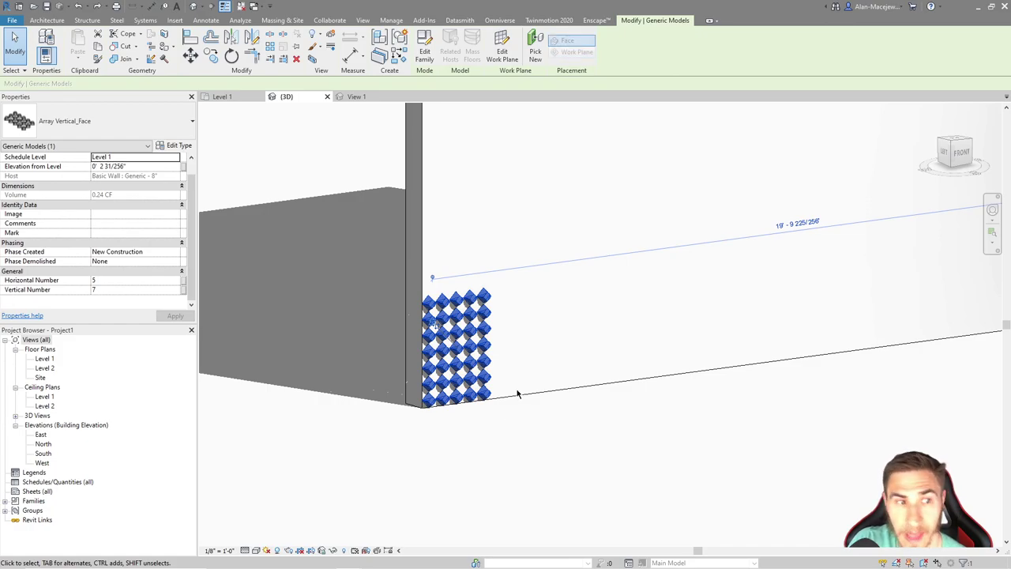
Open the Array Vertical_Face family for editing and bring up its Family Types parameters
{"action": "double_click", "coordinate": [425, 348]}
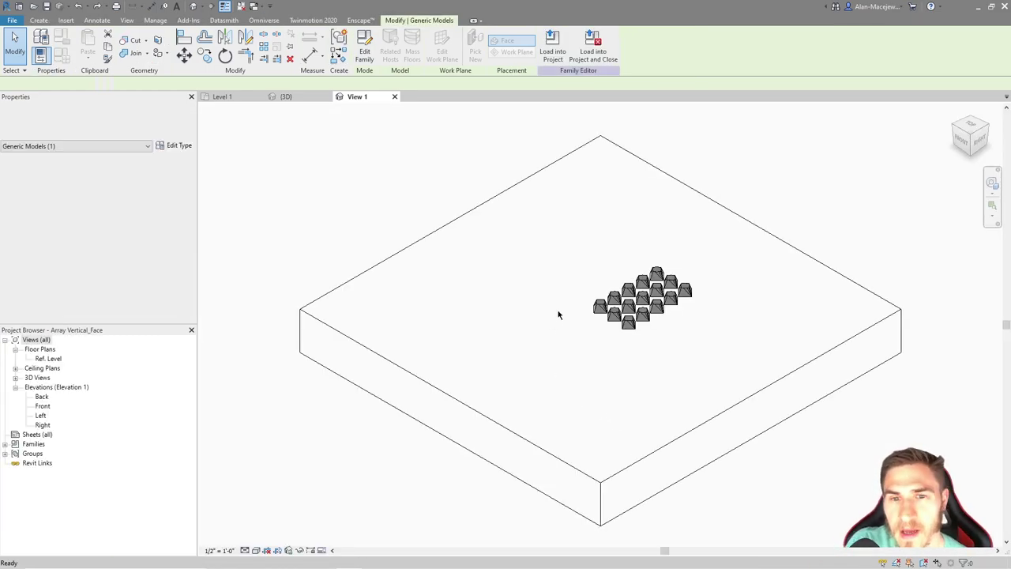
{"action": "left_click", "coordinate": [590, 312]}
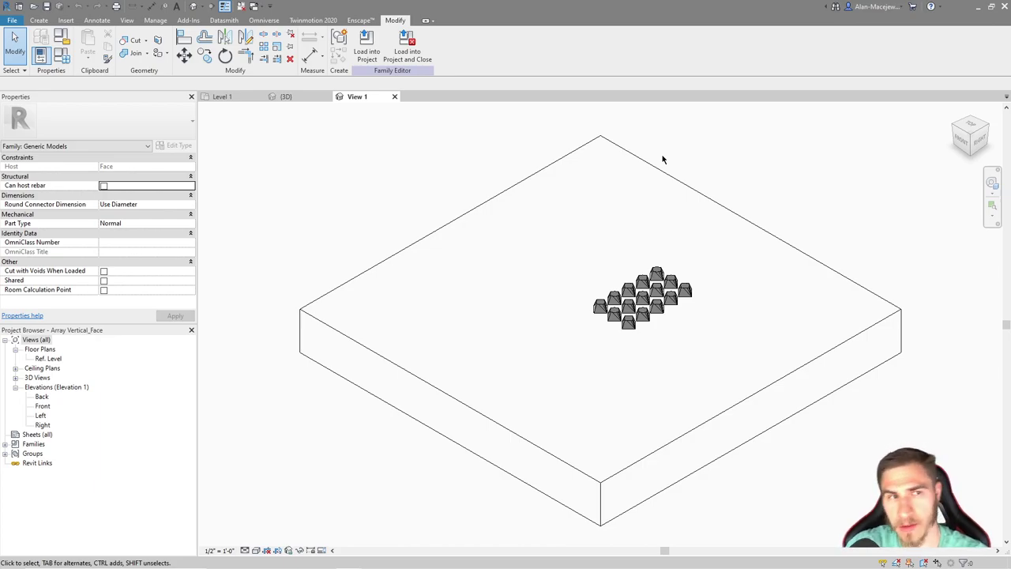
{"action": "left_click", "coordinate": [62, 55]}
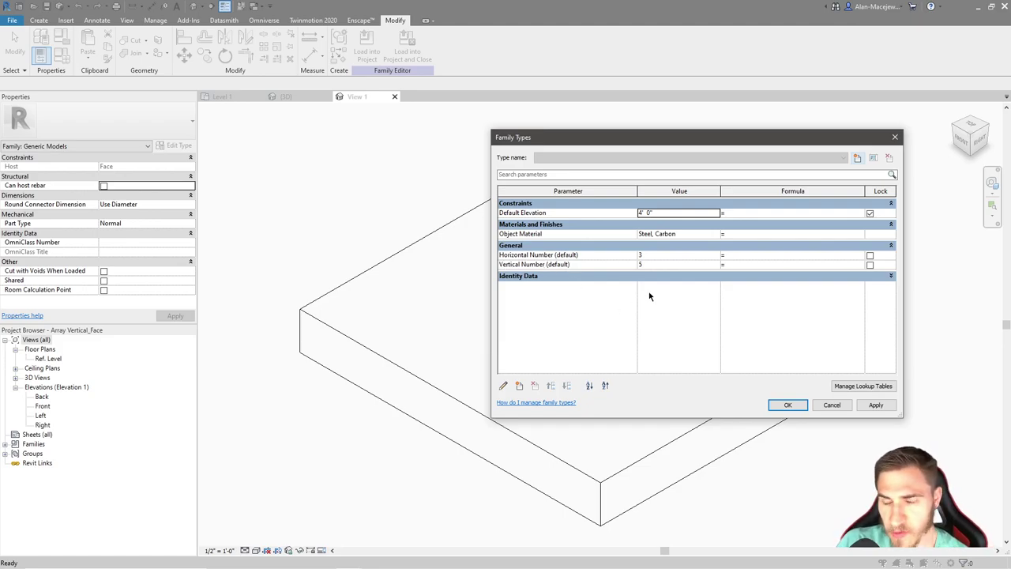
Rename the Horizontal Number parameter to Horizontal Array
{"action": "left_click", "coordinate": [538, 256]}
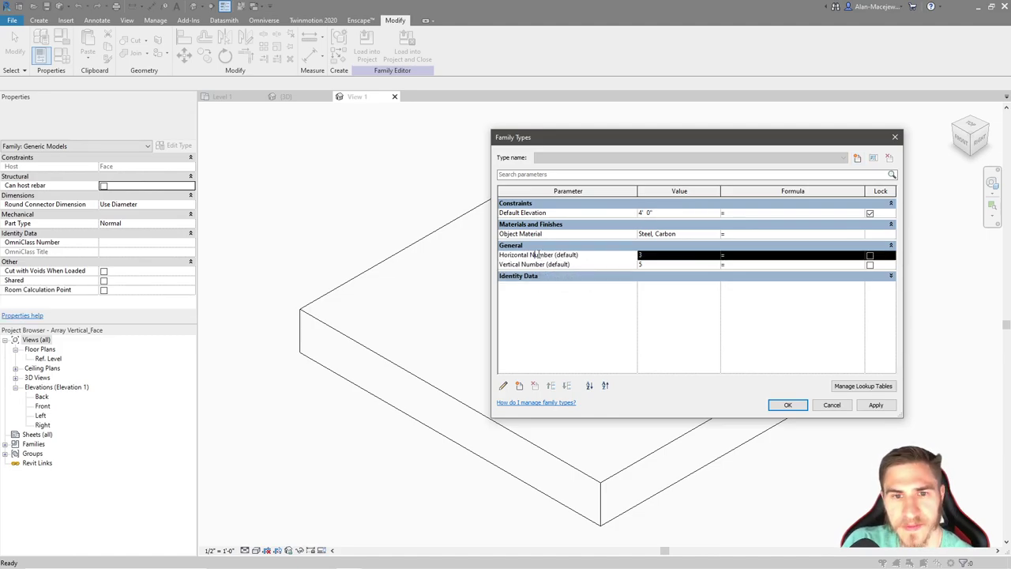
{"action": "left_click", "coordinate": [514, 255]}
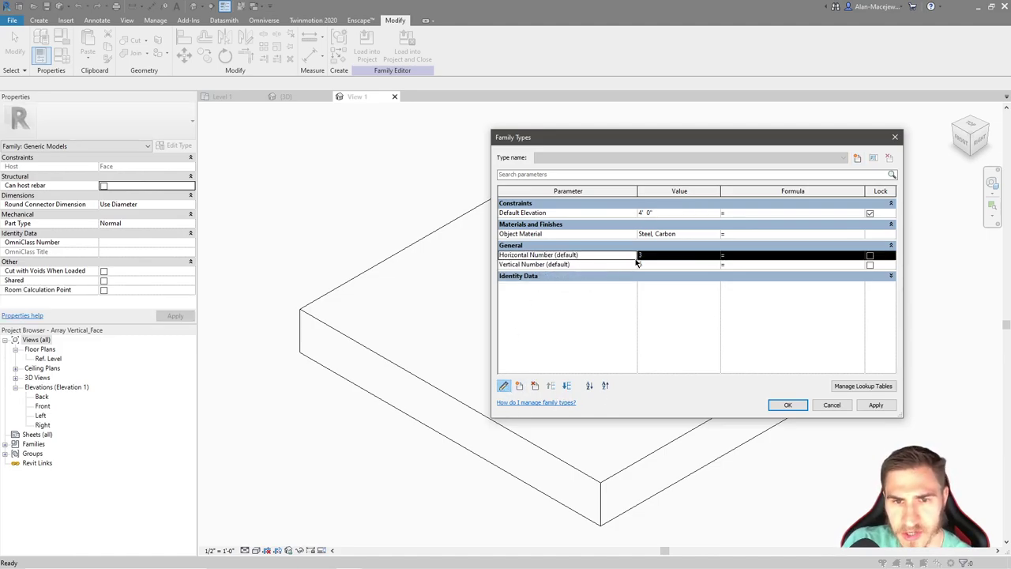
{"action": "double_click", "coordinate": [514, 256]}
{"action": "double_click", "coordinate": [733, 292]}
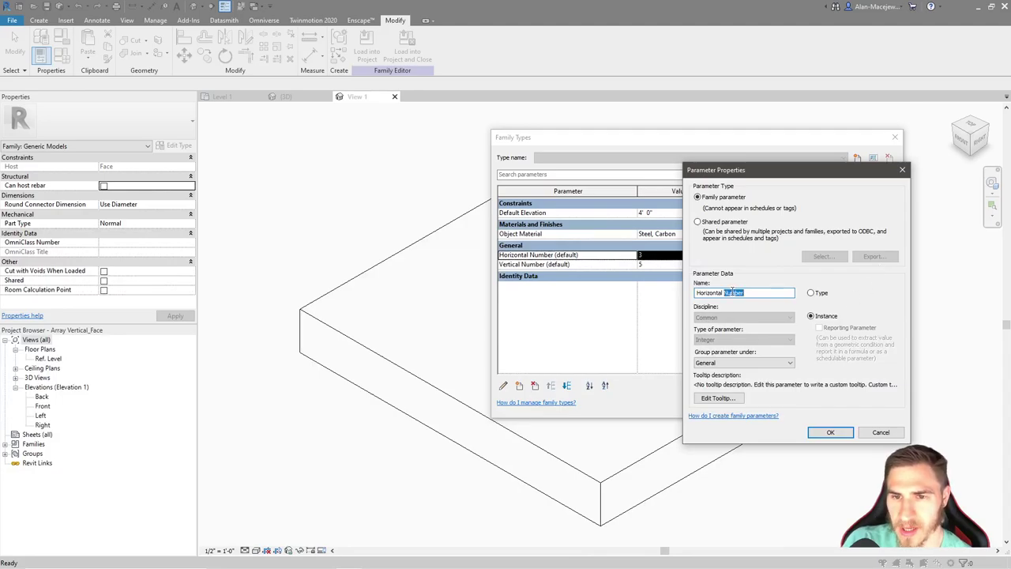
{"action": "type", "text": "Array"}
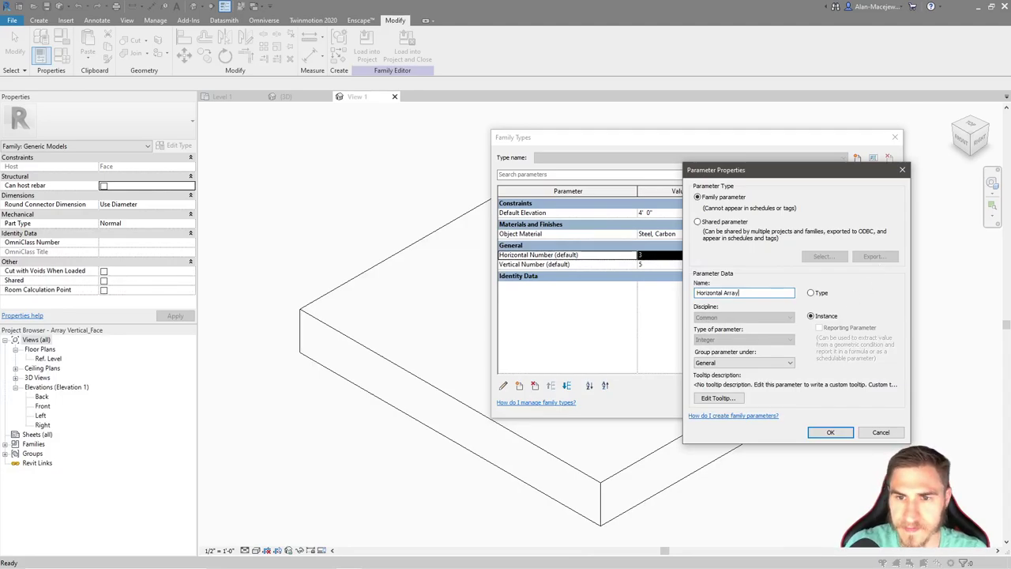
{"action": "left_click", "coordinate": [831, 433]}
Rename Vertical Number to Vertical Array and group it under Other
{"action": "left_click", "coordinate": [534, 264]}
{"action": "left_click", "coordinate": [504, 385]}
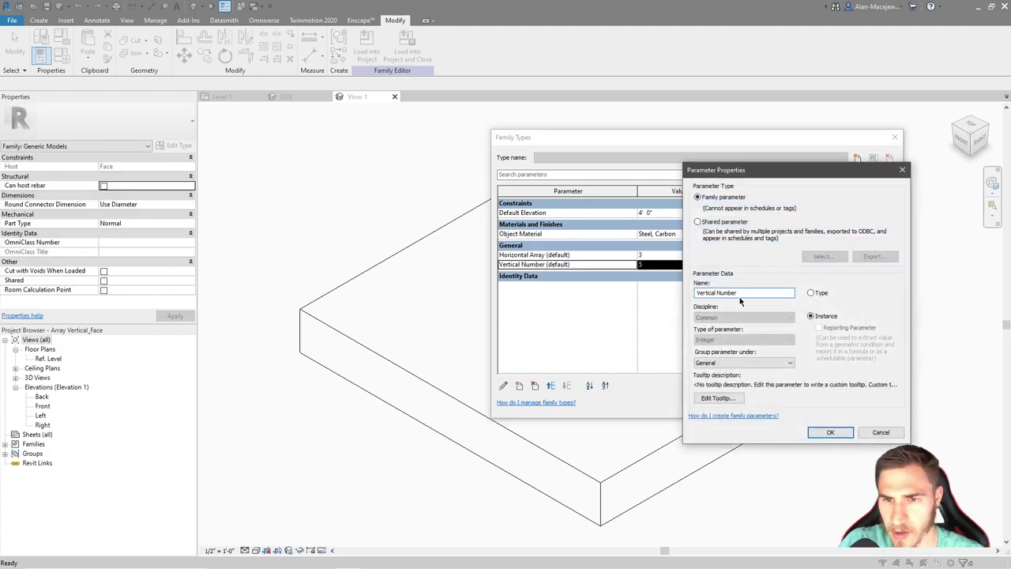
{"action": "double_click", "coordinate": [725, 293]}
{"action": "type", "text": "Array"}
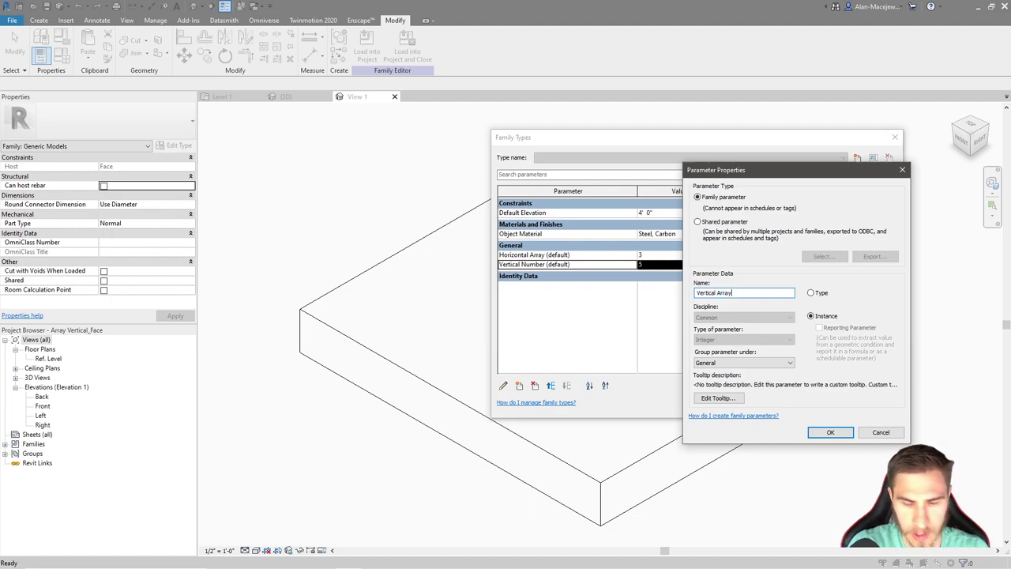
{"action": "left_click", "coordinate": [769, 365]}
{"action": "scroll", "coordinate": [738, 316], "scroll_direction": "down", "scroll_amount": 2}
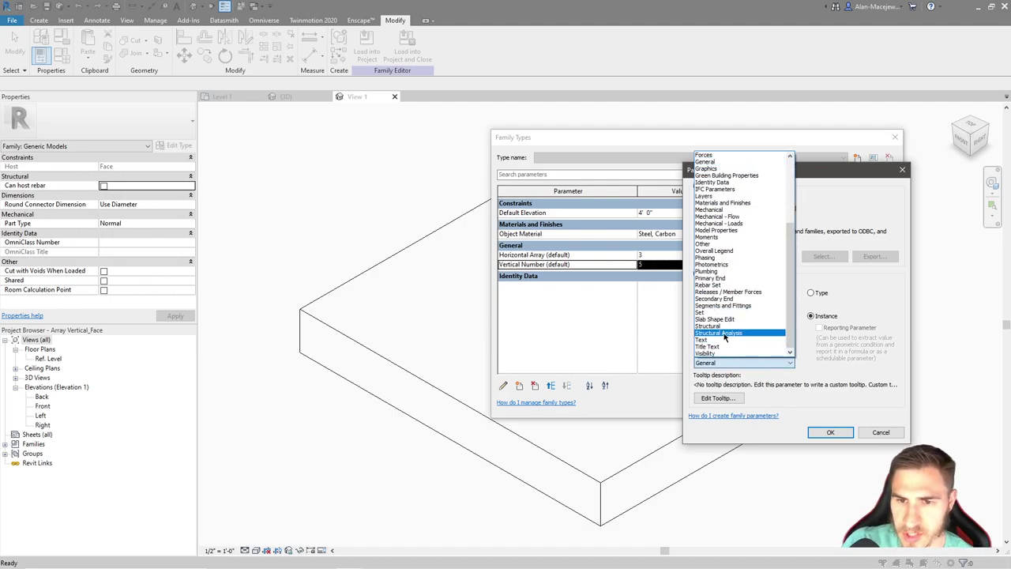
{"action": "left_click", "coordinate": [711, 243]}
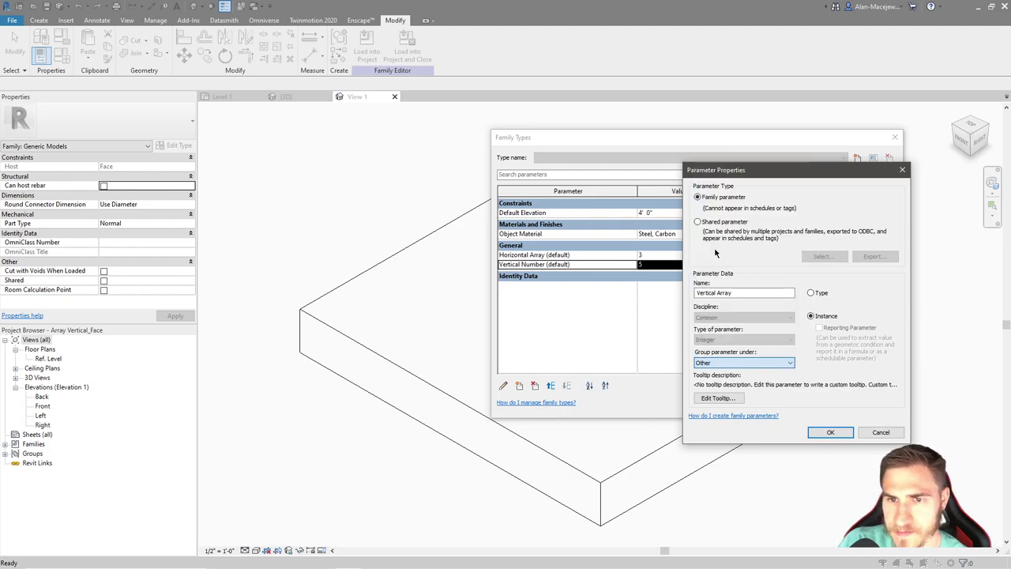
{"action": "left_click", "coordinate": [830, 432]}
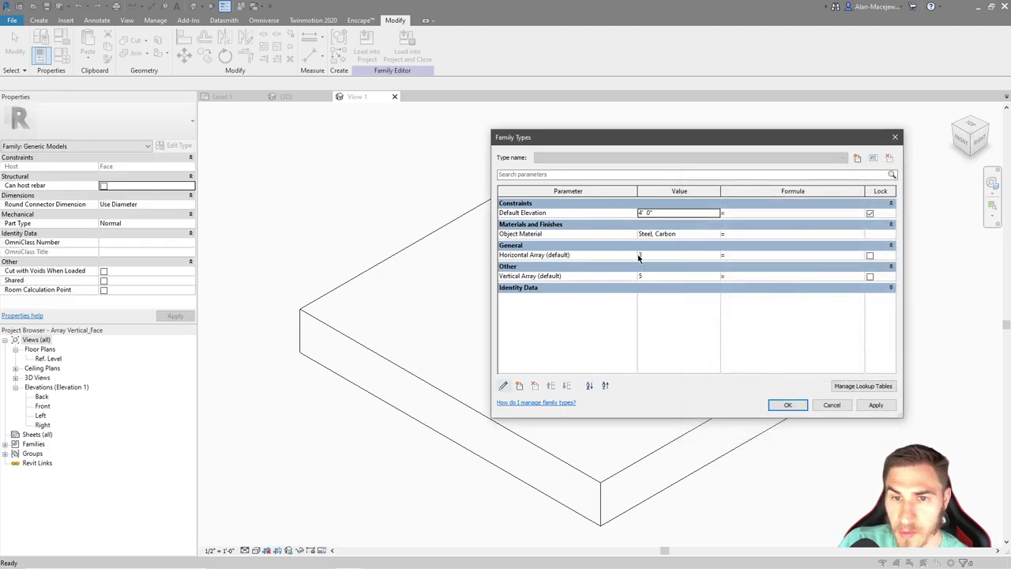
Move the Horizontal Array parameter into the Other group
{"action": "left_click", "coordinate": [639, 255]}
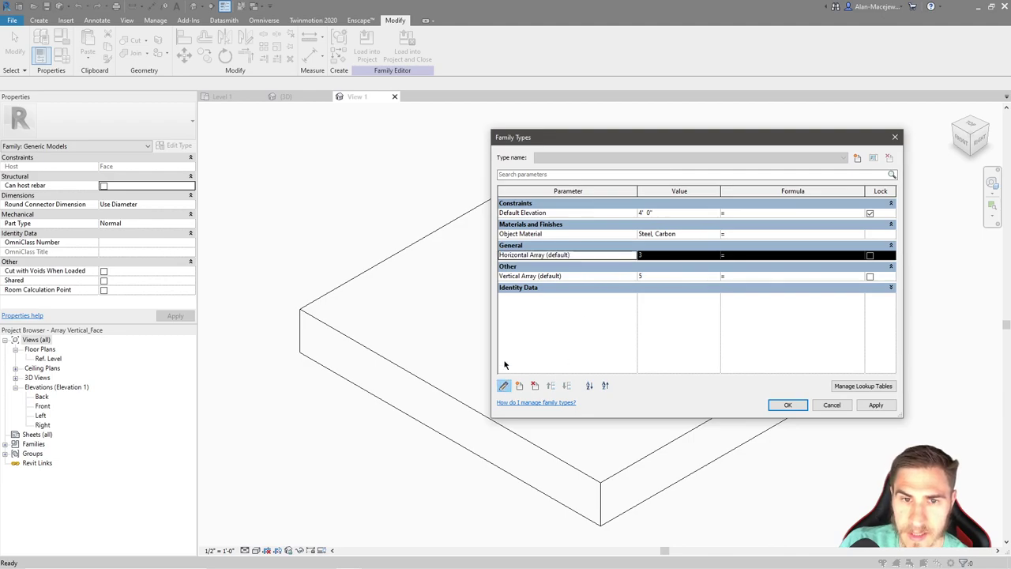
{"action": "double_click", "coordinate": [539, 254]}
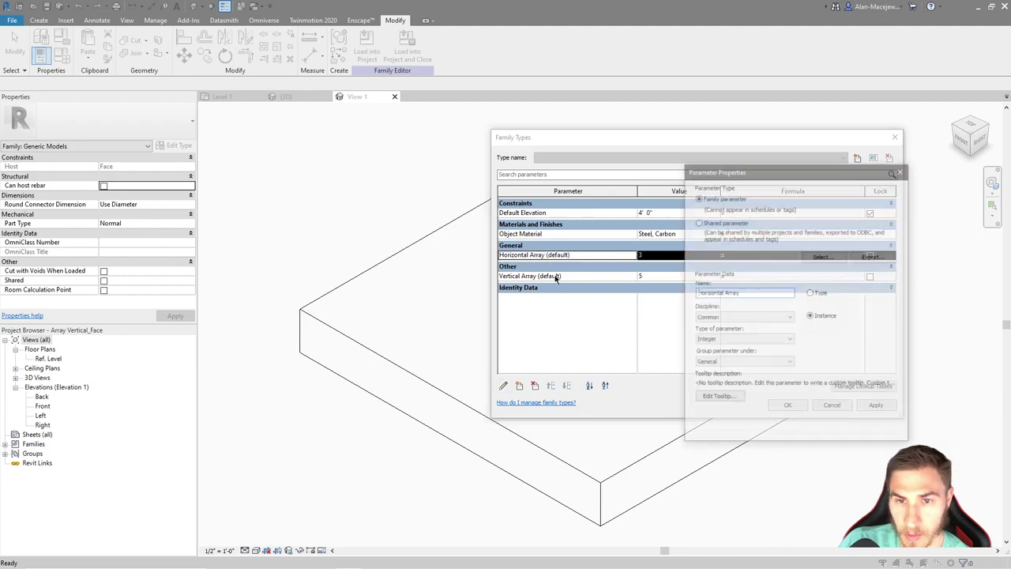
{"action": "left_click", "coordinate": [749, 364]}
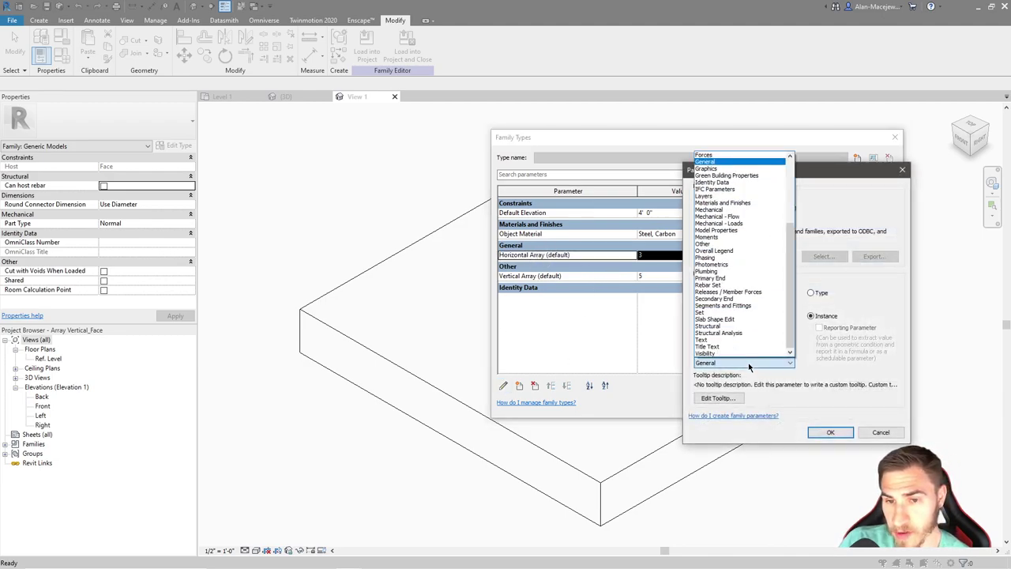
{"action": "left_click", "coordinate": [705, 243]}
{"action": "left_click", "coordinate": [830, 432]}
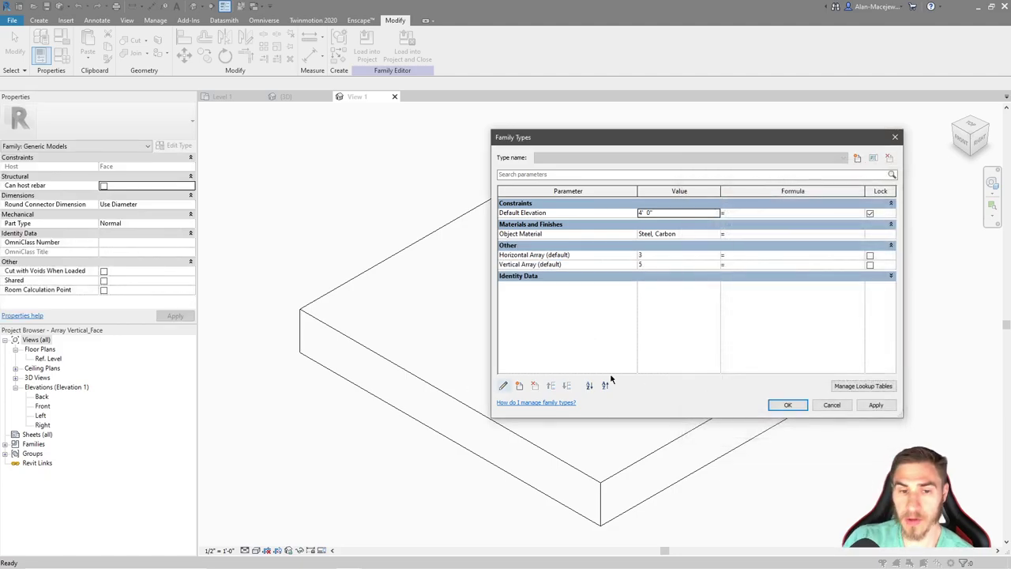
{"action": "left_click_drag", "start_coordinate": [642, 139], "coordinate": [630, 156]}
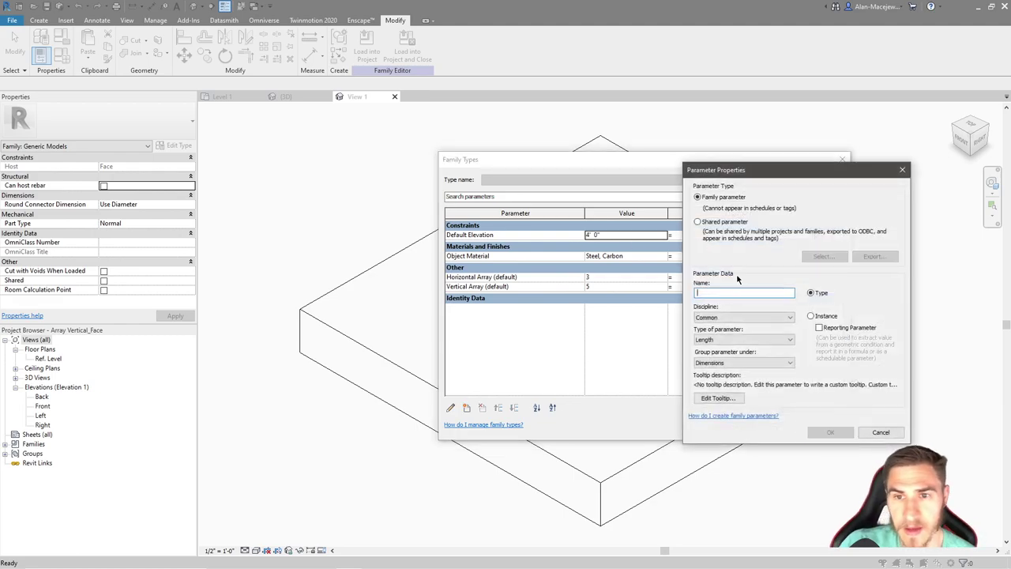
Create Horizontal Number as an instance Integer parameter grouped under General
{"action": "type", "text": "Horizontal Number"}
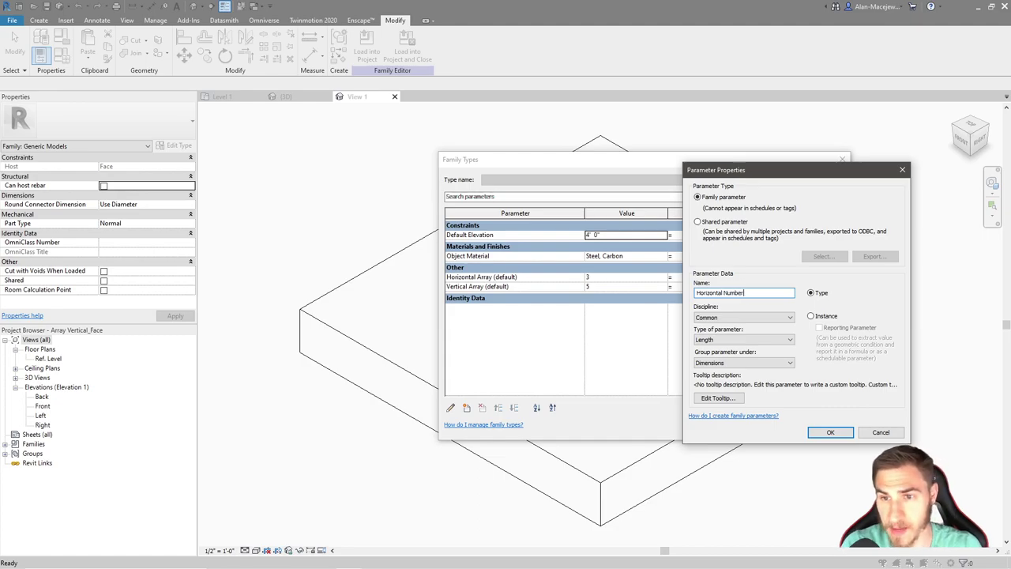
{"action": "left_click", "coordinate": [810, 316]}
{"action": "left_click", "coordinate": [774, 340]}
{"action": "left_click", "coordinate": [774, 340]}
{"action": "left_click", "coordinate": [774, 341]}
{"action": "left_click", "coordinate": [705, 356]}
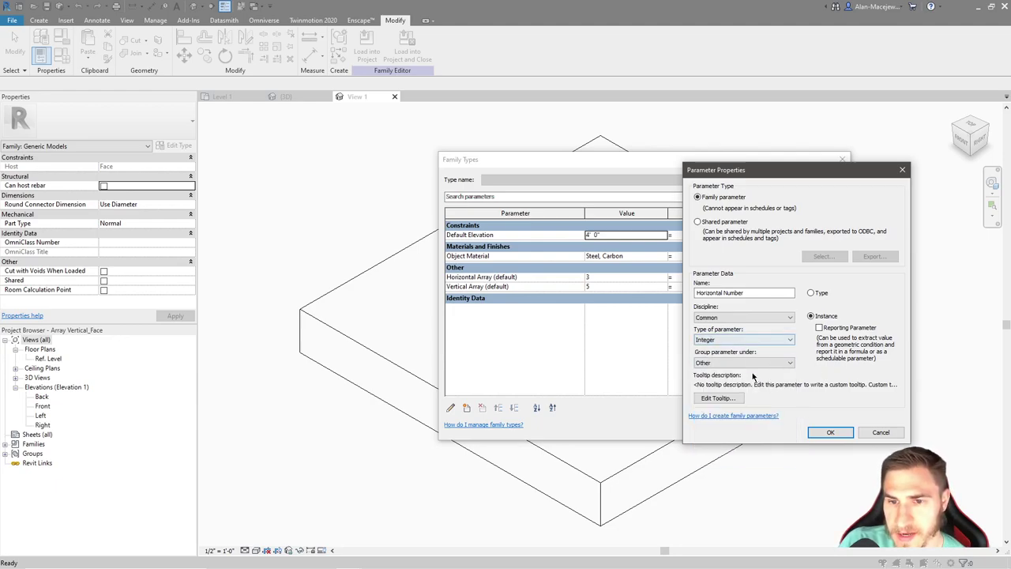
{"action": "left_click", "coordinate": [714, 362]}
{"action": "scroll", "coordinate": [715, 226], "scroll_direction": "up", "scroll_amount": 2}
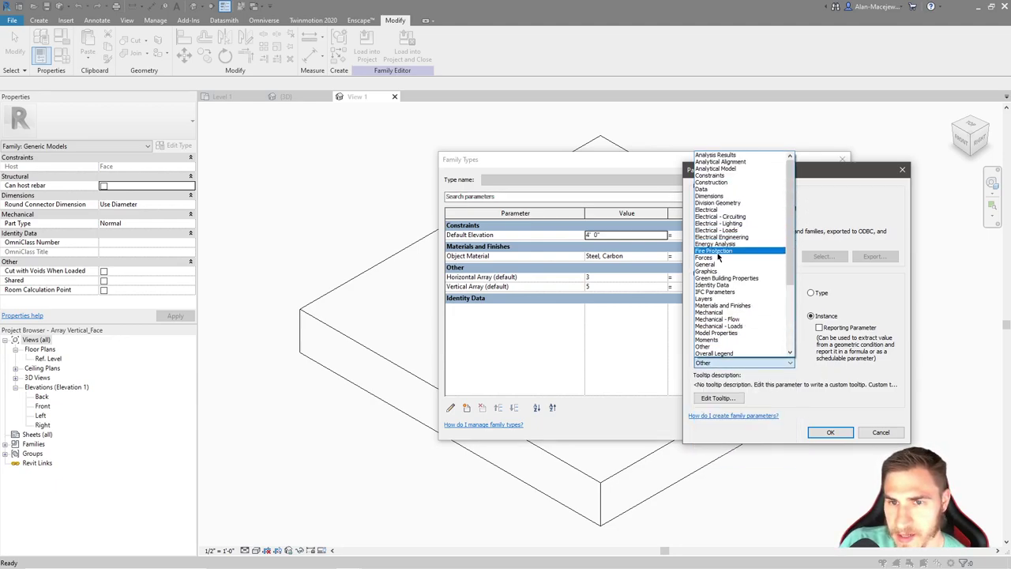
{"action": "left_click", "coordinate": [709, 265]}
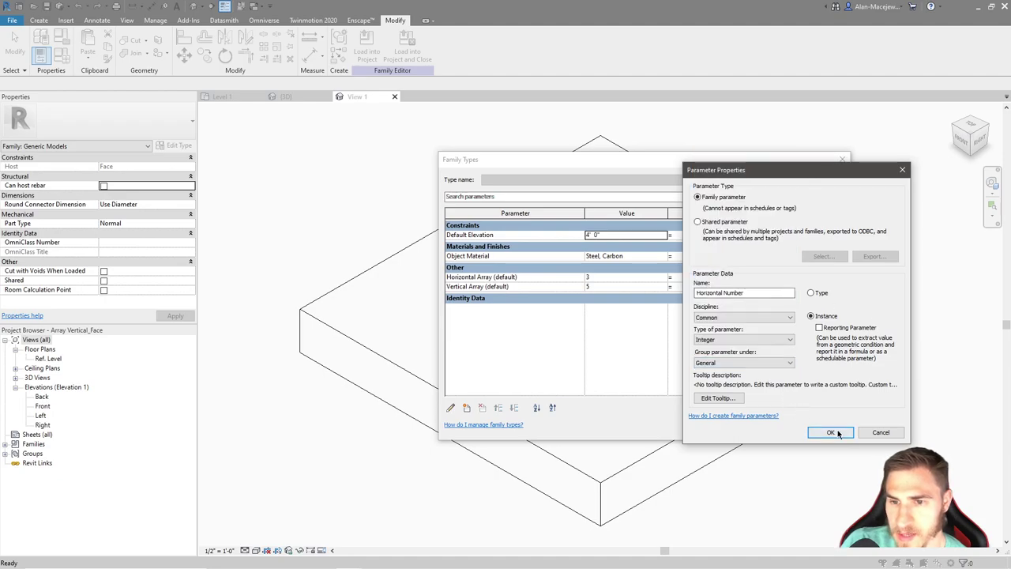
{"action": "left_click", "coordinate": [830, 433]}
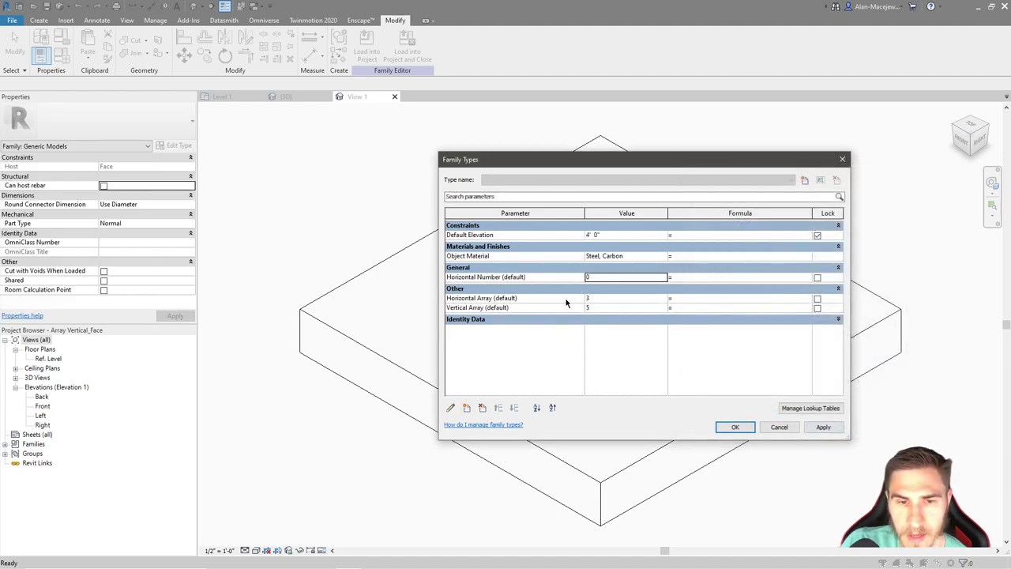
Create Vertical Number as an instance Integer parameter grouped under General
{"action": "left_click", "coordinate": [466, 408]}
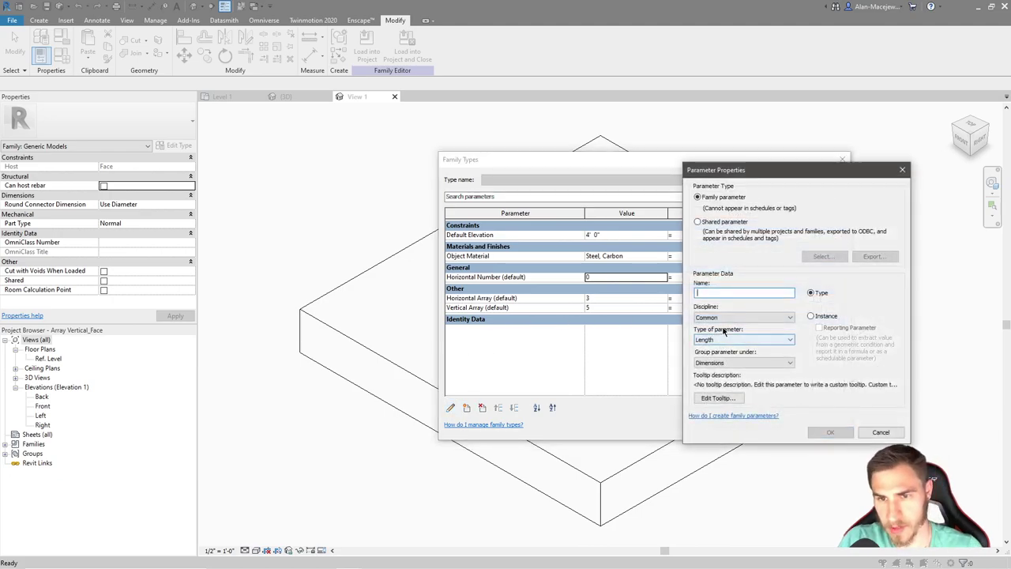
{"action": "type", "text": "Vertical Number"}
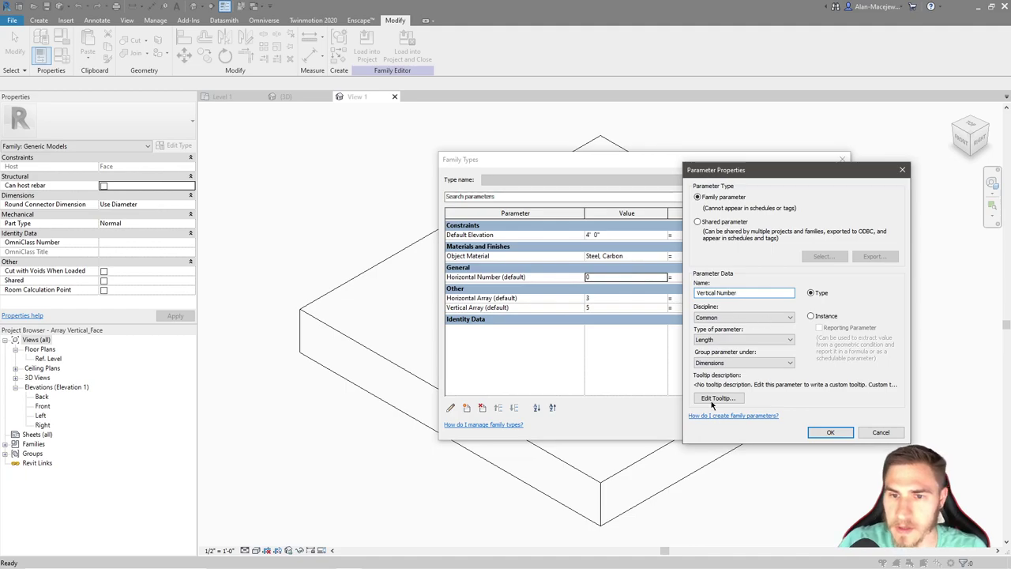
{"action": "left_click", "coordinate": [766, 338]}
{"action": "left_click", "coordinate": [758, 352]}
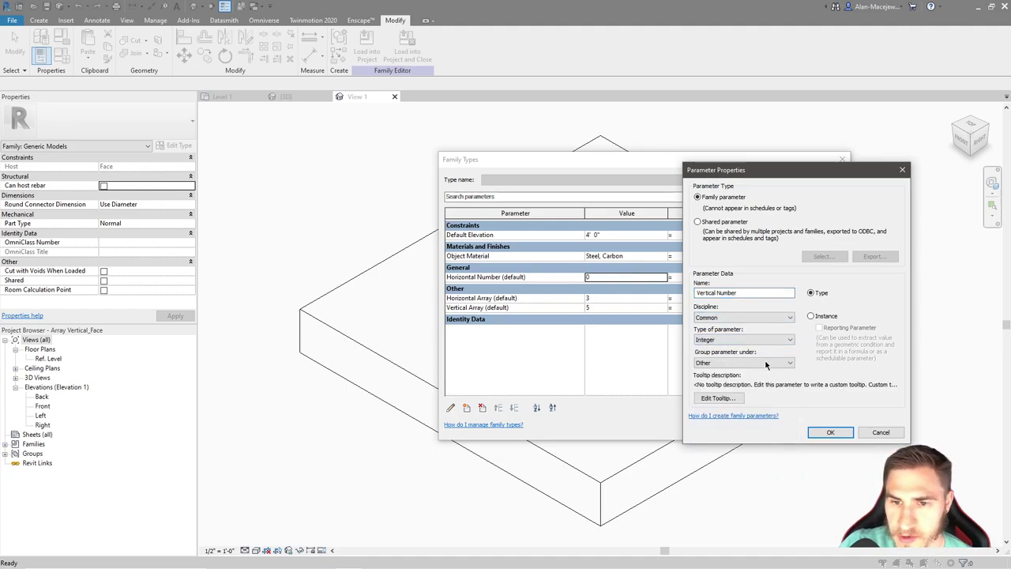
{"action": "left_click", "coordinate": [765, 363]}
{"action": "scroll", "coordinate": [729, 299], "scroll_direction": "down", "scroll_amount": 1}
{"action": "scroll", "coordinate": [733, 278], "scroll_direction": "up", "scroll_amount": 2}
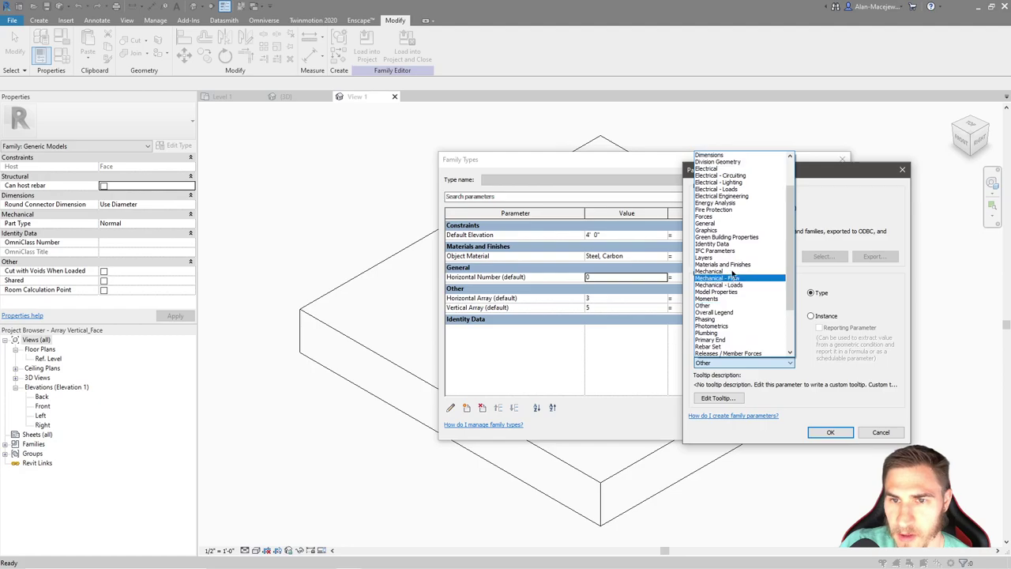
{"action": "left_click", "coordinate": [711, 223]}
{"action": "left_click", "coordinate": [812, 316]}
{"action": "left_click", "coordinate": [830, 433]}
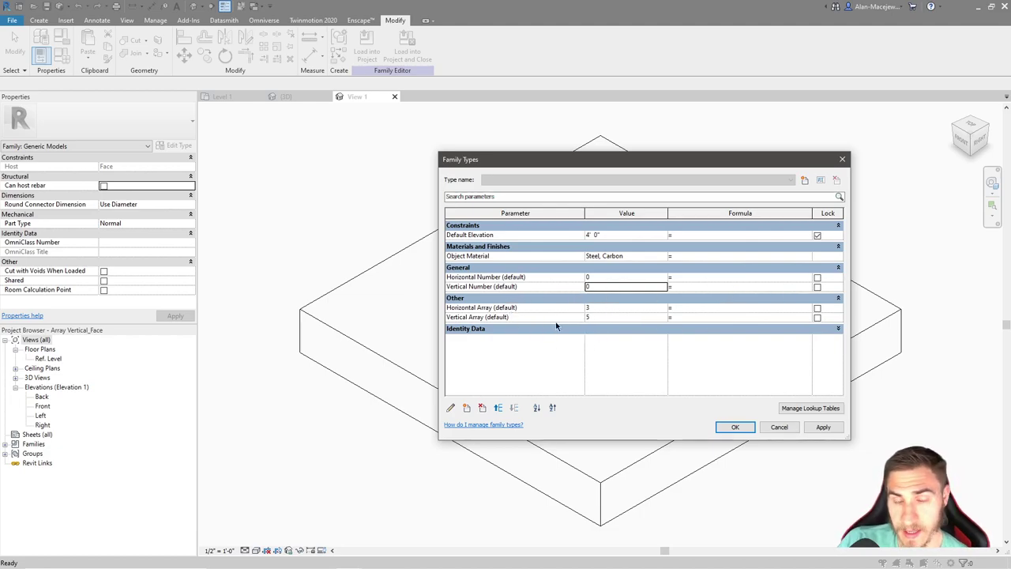
Enter the formula if(Horizontal Number < 2, 2, Horizontal Number) for Horizontal Array
{"action": "left_click_drag", "start_coordinate": [631, 160], "coordinate": [648, 132]}
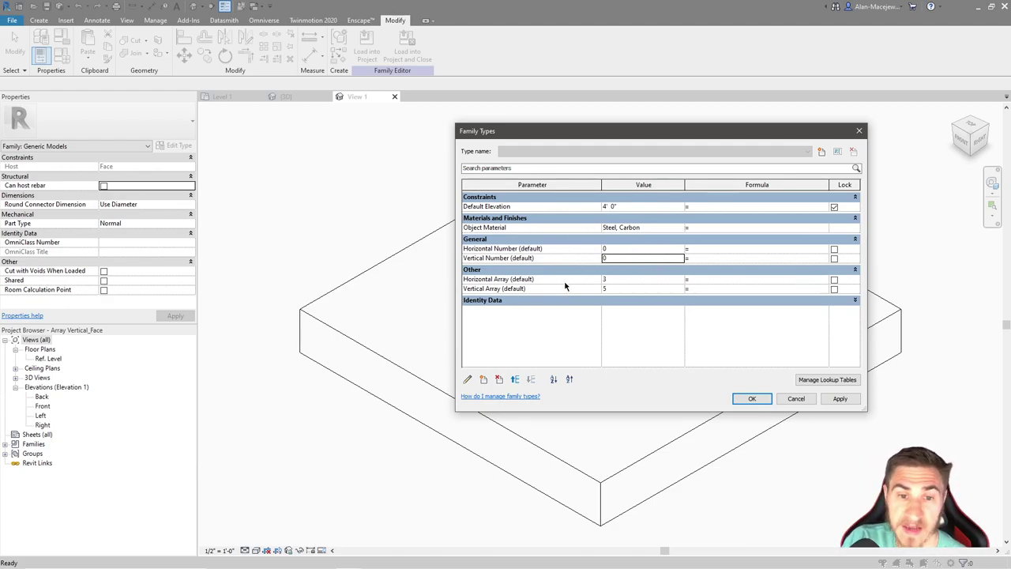
{"action": "left_click", "coordinate": [706, 279]}
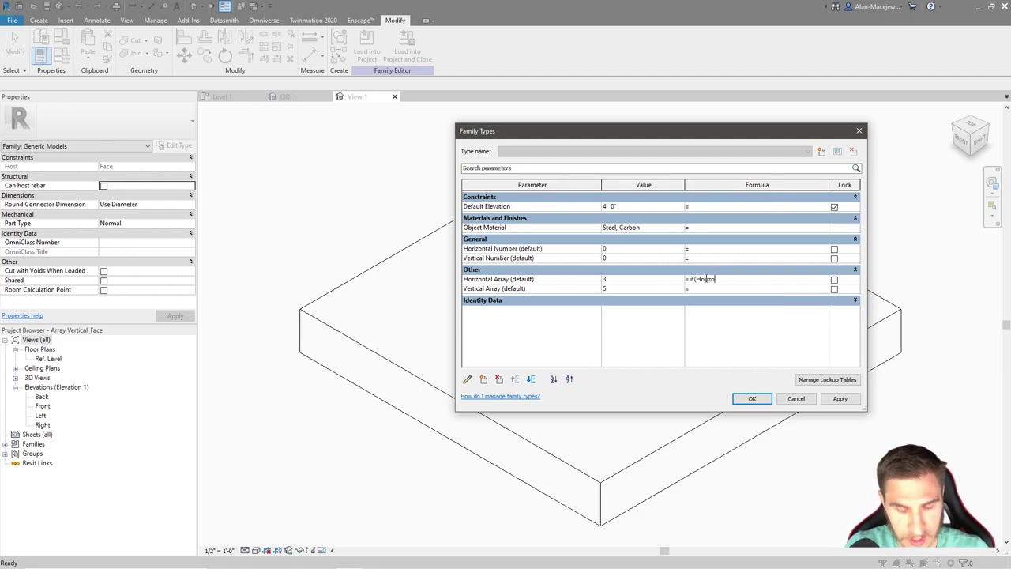
{"action": "type", "text": "mber < 2, 2, Horizontal Number"}
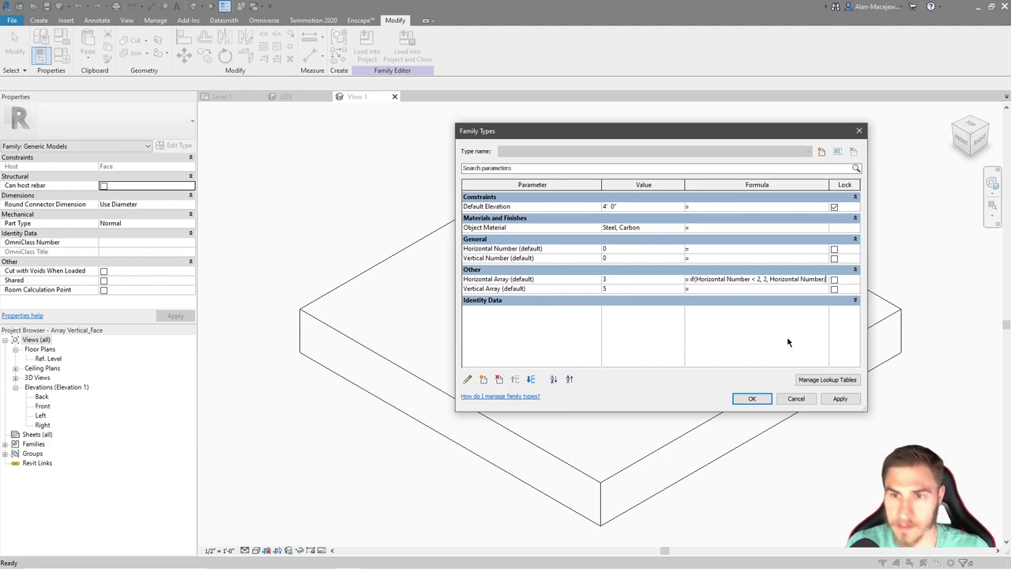
{"action": "key", "text": "Tab"}
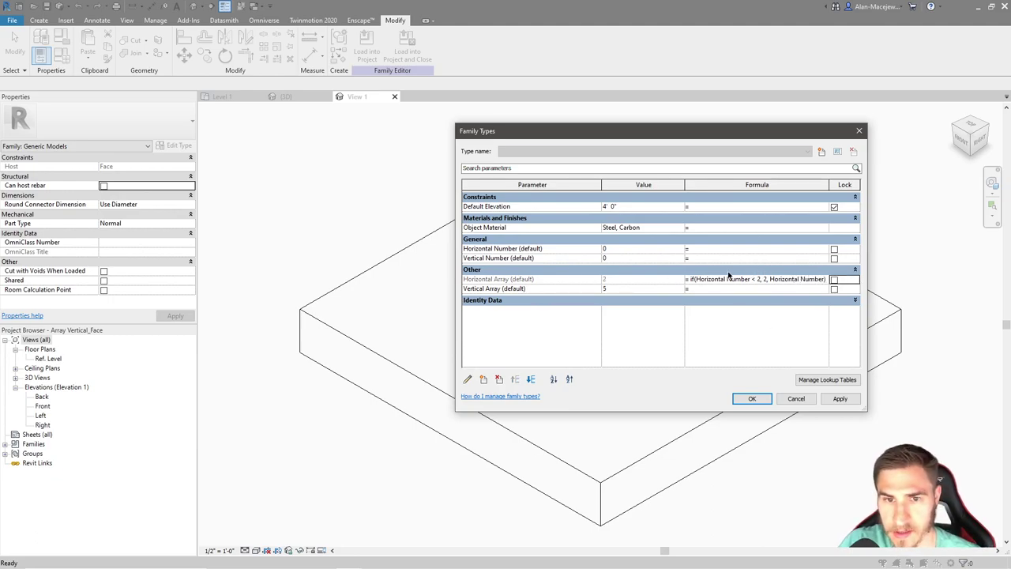
Test Horizontal Number at 3, 5 and 1, checking Horizontal Array never drops below 2
{"action": "left_click_drag", "start_coordinate": [521, 288], "coordinate": [472, 273]}
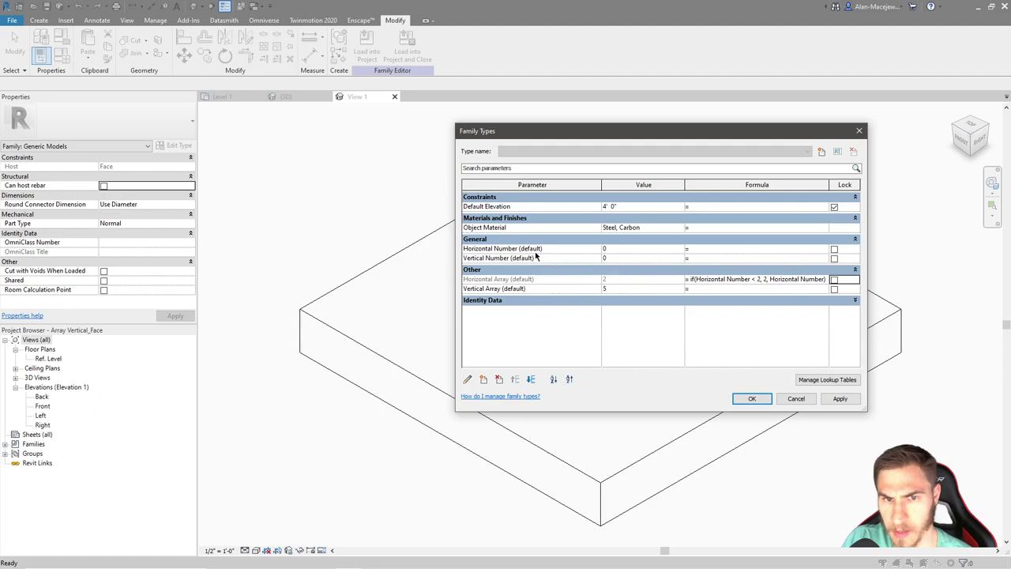
{"action": "left_click", "coordinate": [629, 250]}
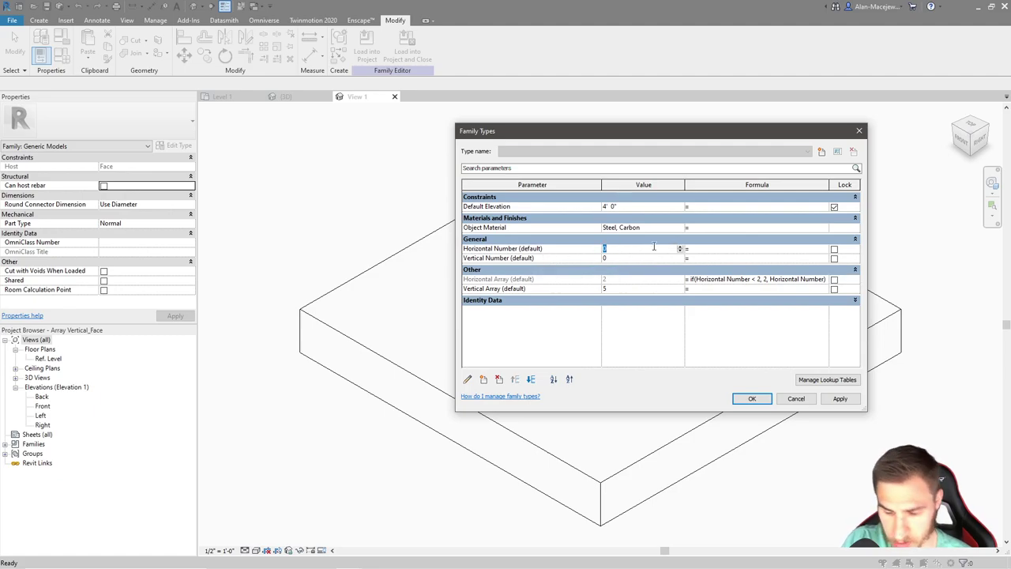
{"action": "key", "text": "Tab"}
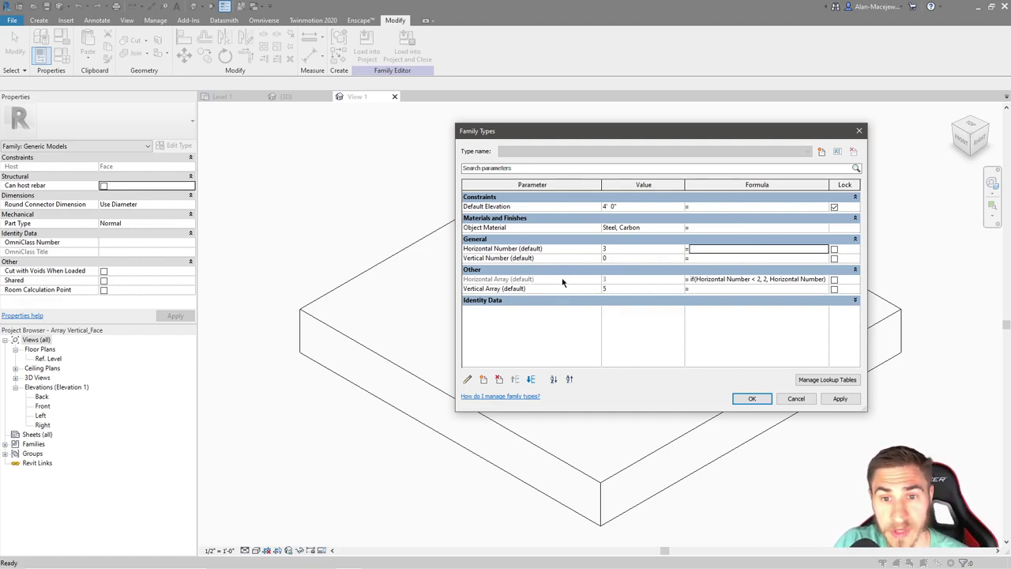
{"action": "left_click_drag", "start_coordinate": [624, 137], "coordinate": [671, 175]}
{"action": "left_click", "coordinate": [670, 284]}
{"action": "type", "text": "5"}
{"action": "key", "text": "Tab"}
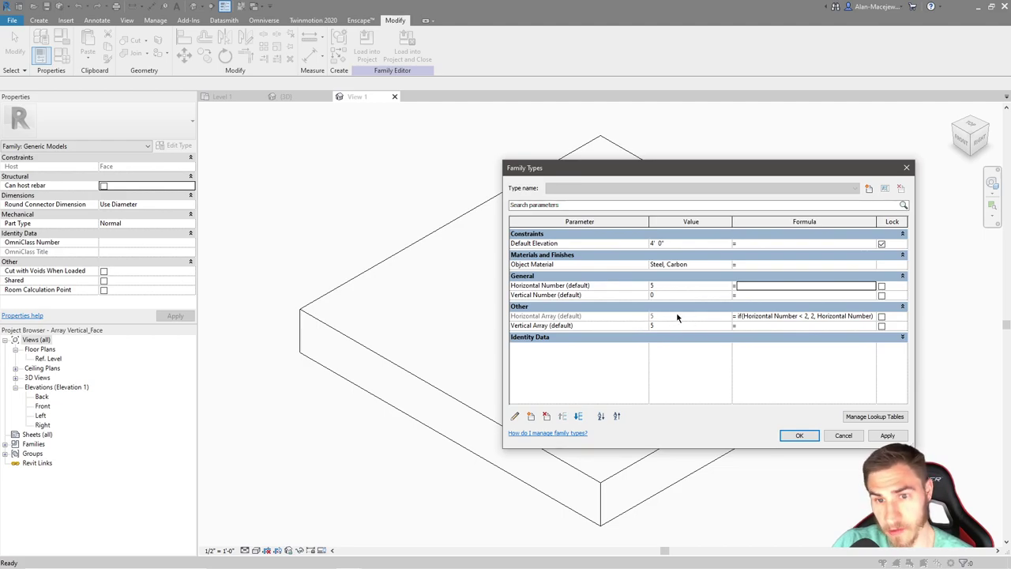
{"action": "left_click", "coordinate": [667, 285]}
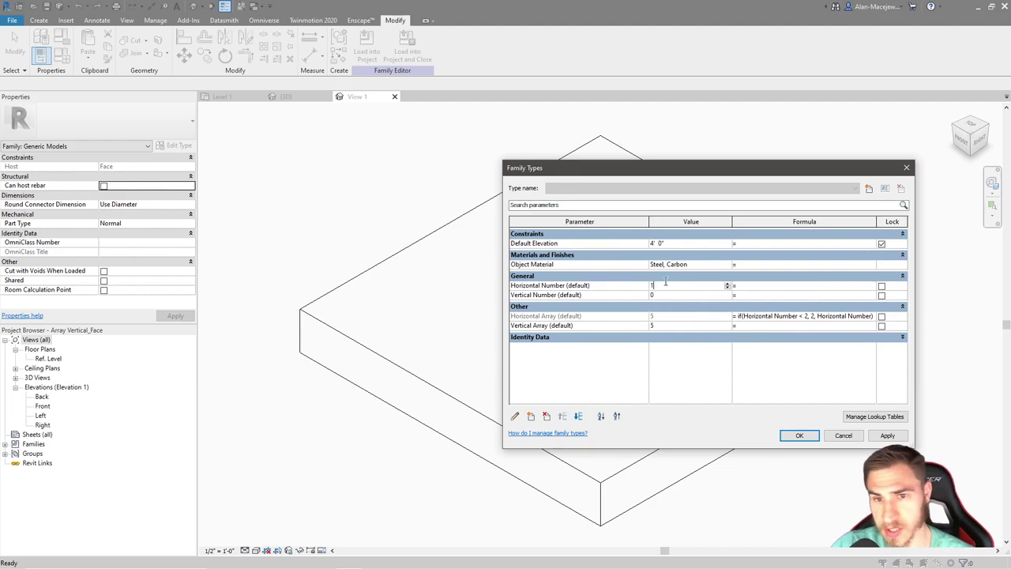
{"action": "type", "text": "1"}
{"action": "key", "text": "Tab"}
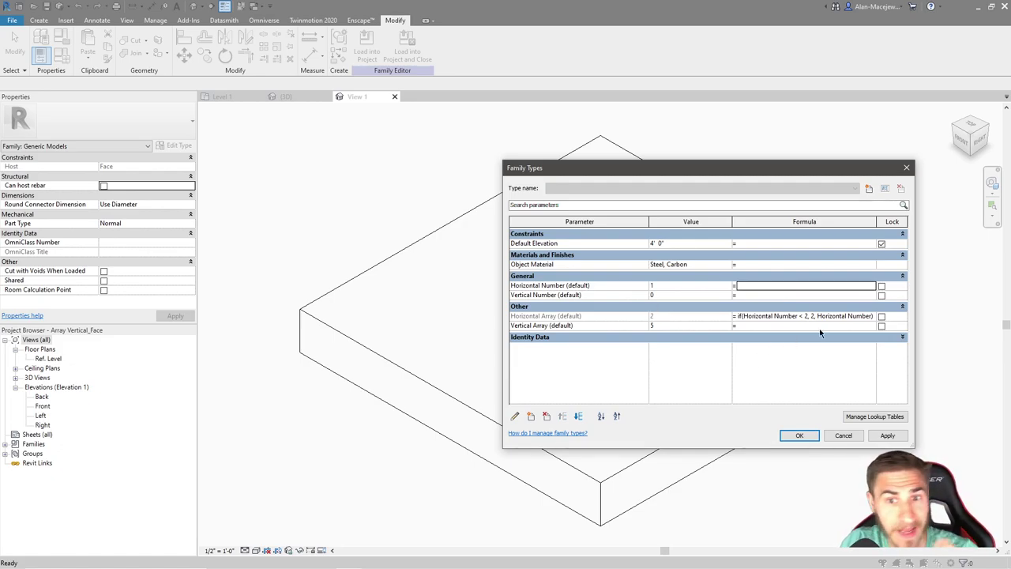
Select the Horizontal Array formula text and start editing the Vertical Array formula
{"action": "left_click", "coordinate": [753, 307]}
{"action": "left_click", "coordinate": [763, 308]}
{"action": "left_click", "coordinate": [764, 316]}
{"action": "key", "text": "ctrl+c"}
{"action": "left_click", "coordinate": [752, 336]}
{"action": "scroll", "coordinate": [752, 332], "scroll_direction": "down", "scroll_amount": 1}
{"action": "left_click", "coordinate": [748, 315]}
{"action": "left_click", "coordinate": [760, 327]}
Give Vertical Array the formula if(Vertical Number < 2, 2, Vertical Number), fixing the missing bracket
{"action": "key", "text": "ctrl+v"}
{"action": "double_click", "coordinate": [756, 325]}
{"action": "type", "text": "Vertical"}
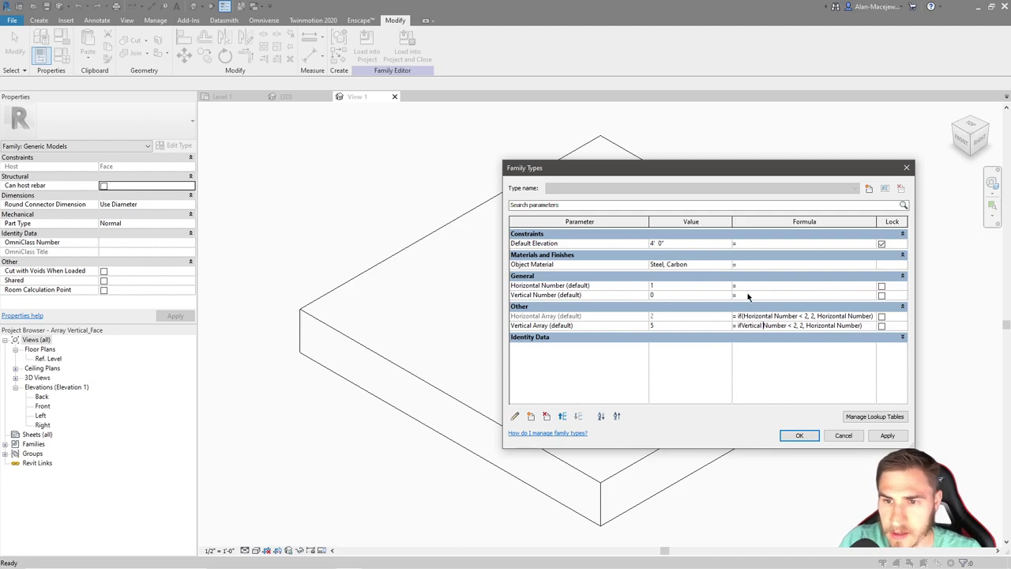
{"action": "double_click", "coordinate": [829, 326]}
{"action": "type", "text": "Verti"}
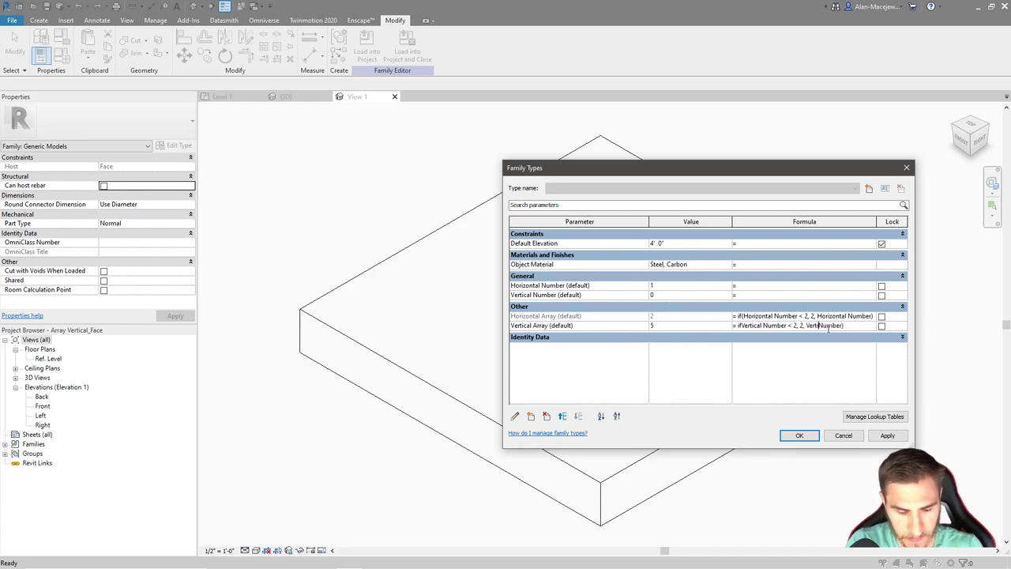
{"action": "type", "text": "cal"}
{"action": "key", "text": "Return"}
{"action": "left_click", "coordinate": [571, 365]}
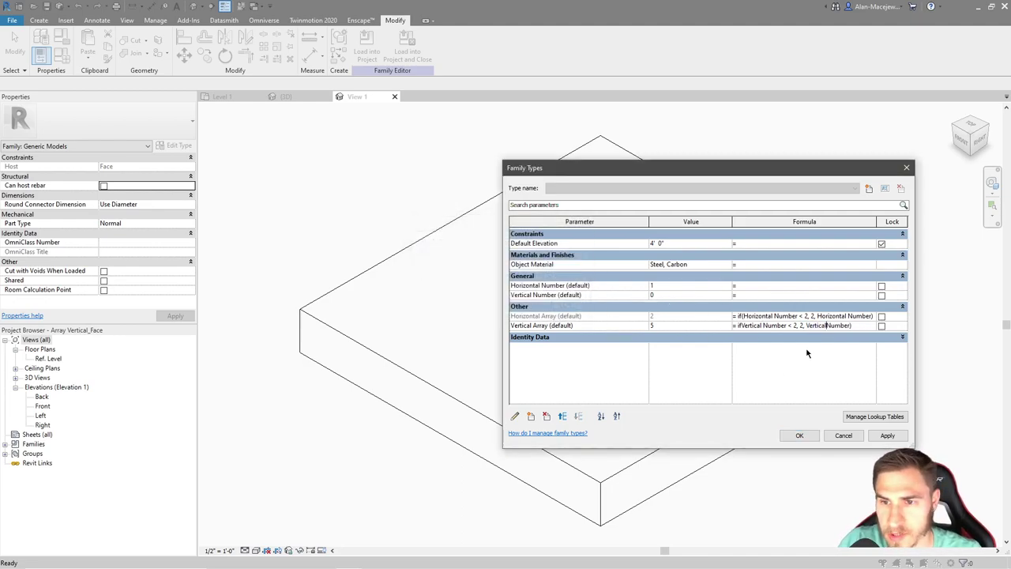
{"action": "key", "text": "Return"}
{"action": "left_click", "coordinate": [571, 306]}
{"action": "left_click", "coordinate": [739, 326]}
{"action": "type", "text": "("}
{"action": "key", "text": "Tab"}
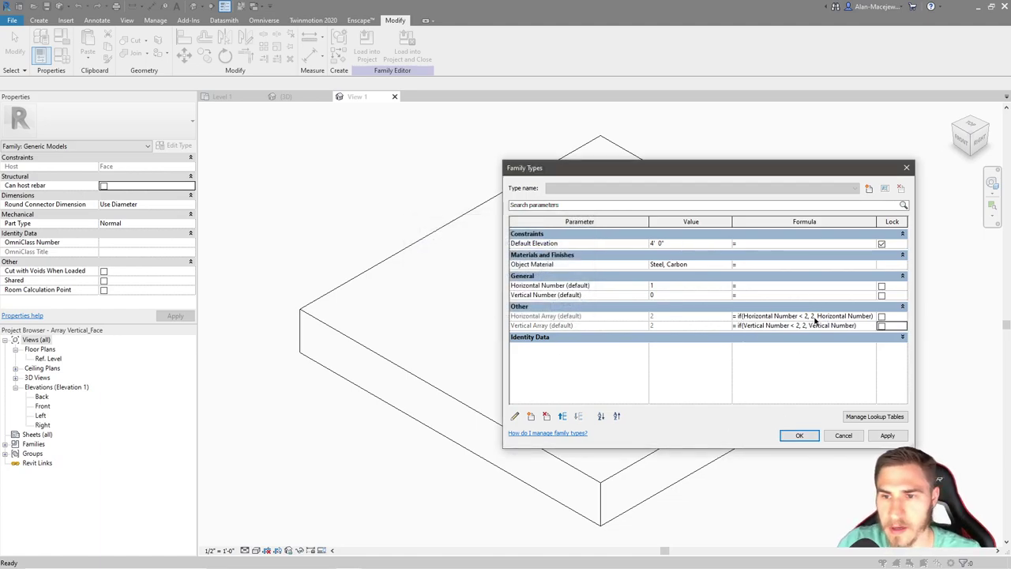
Set Vertical Number and Horizontal Number both to 3 and apply the Family Types changes
{"action": "left_click", "coordinate": [667, 294]}
{"action": "type", "text": "3"}
{"action": "key", "text": "Tab"}
{"action": "left_click", "coordinate": [672, 286]}
{"action": "type", "text": "3"}
{"action": "key", "text": "Tab"}
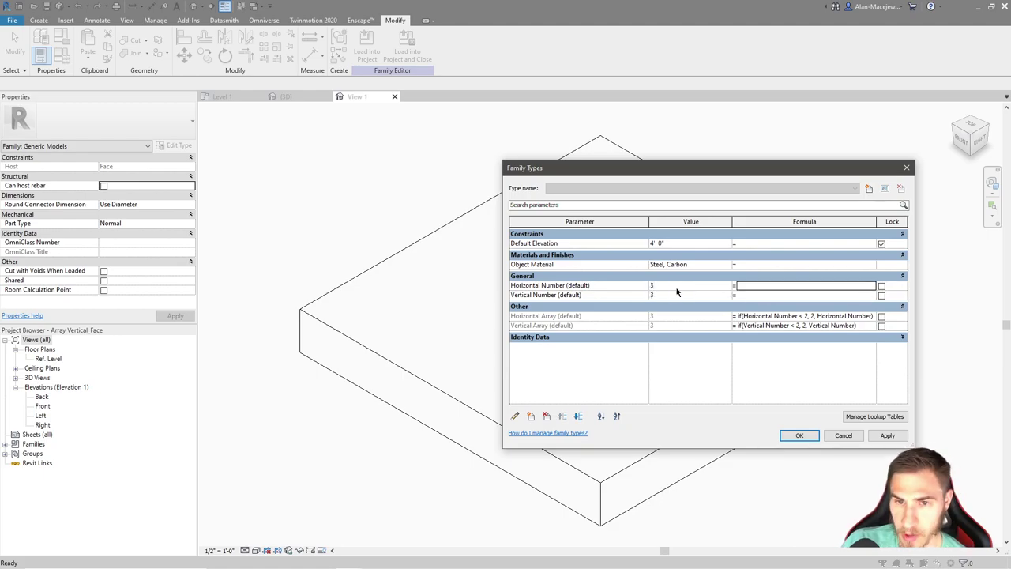
{"action": "left_click", "coordinate": [799, 435]}
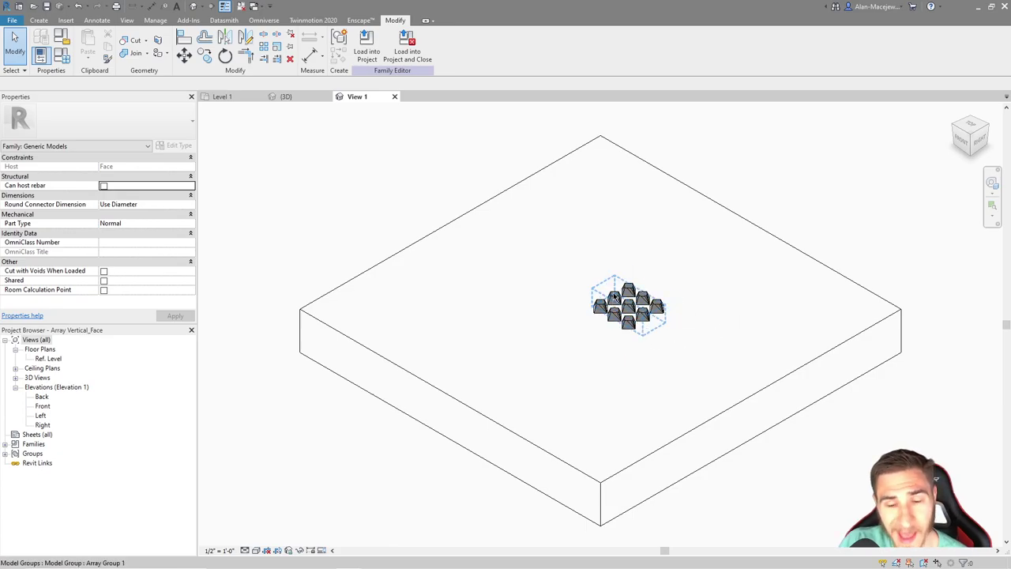
Open the Ref. Level floor plan and zoom in on the 3x3 diamond grid
{"action": "double_click", "coordinate": [49, 360]}
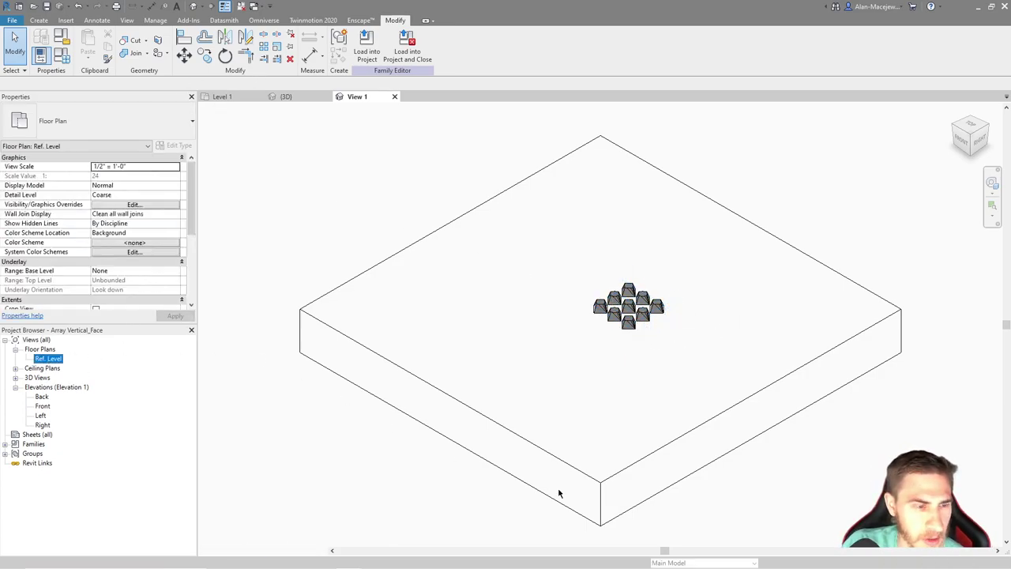
{"action": "scroll", "coordinate": [615, 322], "scroll_direction": "up", "scroll_amount": 2}
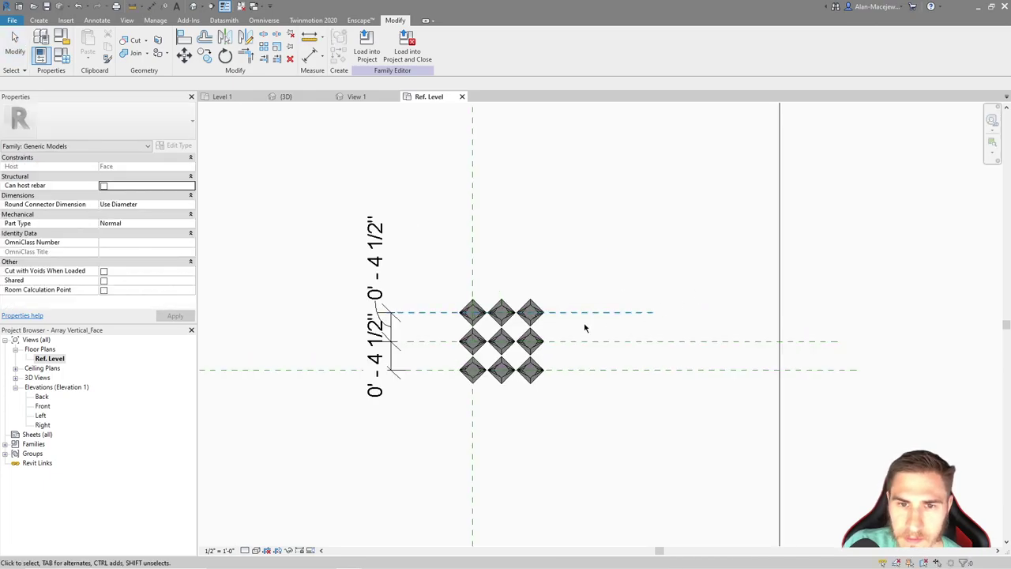
{"action": "scroll", "coordinate": [514, 332], "scroll_direction": "up", "scroll_amount": 2}
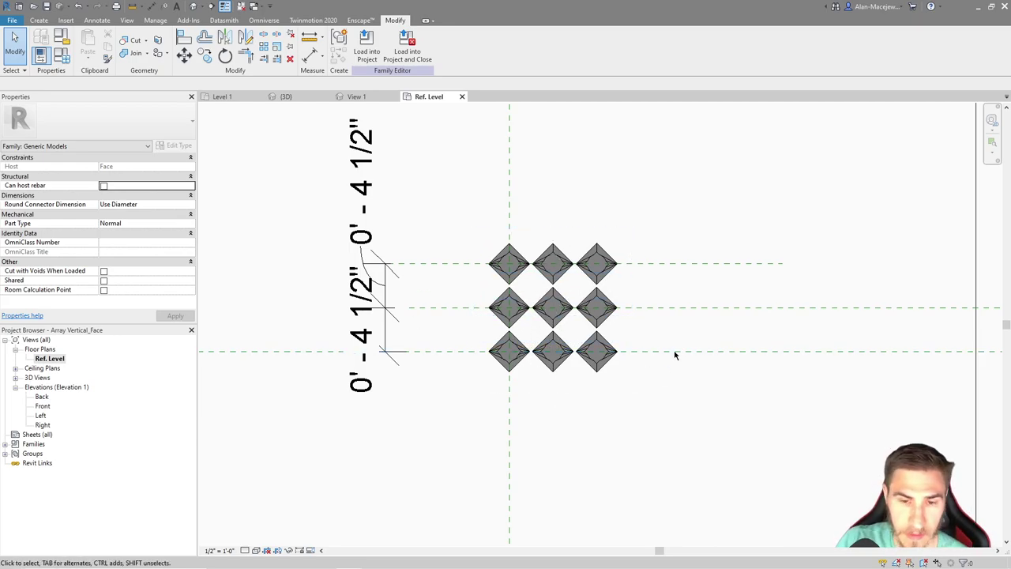
Copy the horizontal diamond row out of the array group and paste it Aligned to Same Place
{"action": "left_click", "coordinate": [559, 326]}
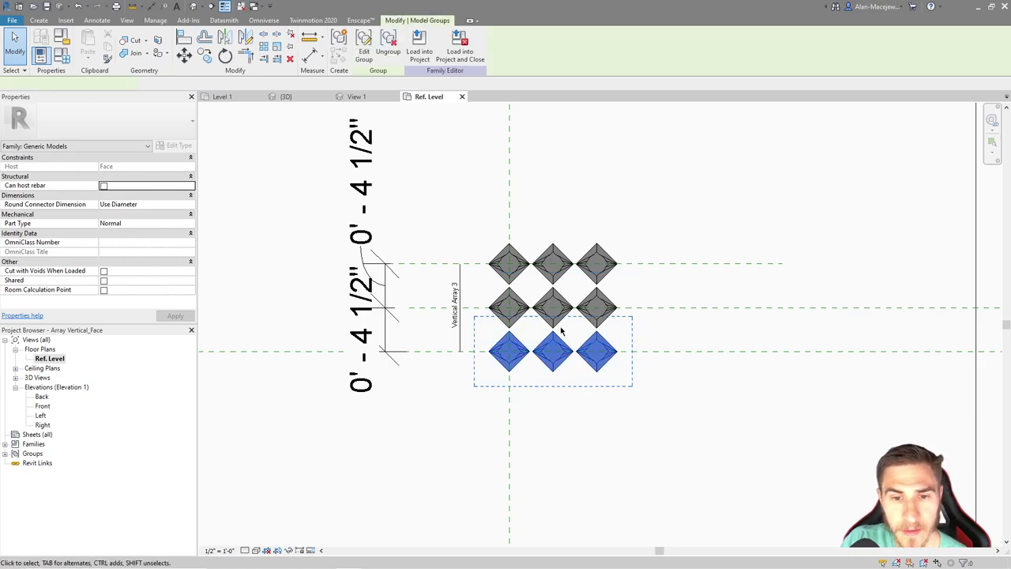
{"action": "left_click", "coordinate": [363, 46]}
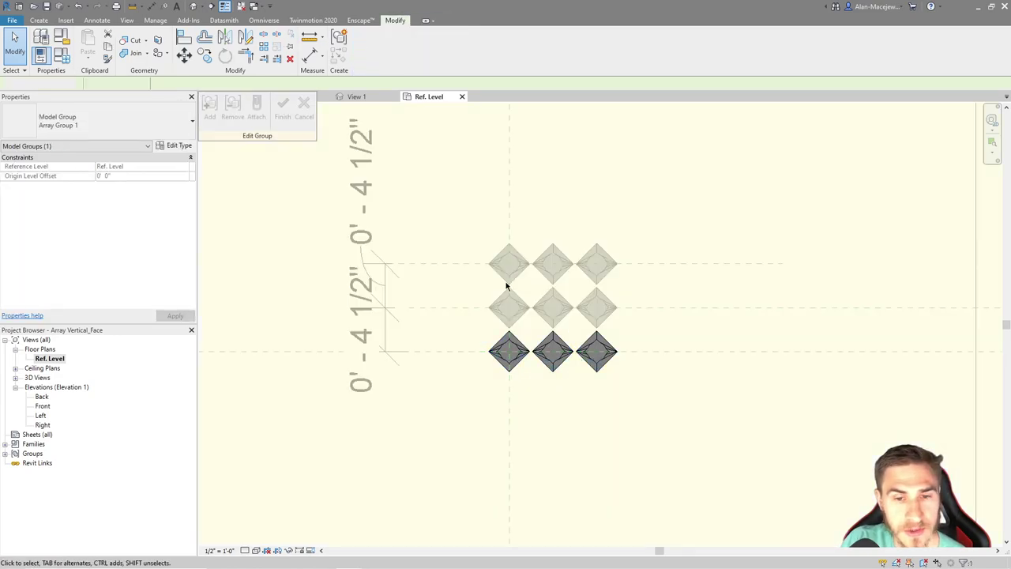
{"action": "left_click", "coordinate": [524, 361]}
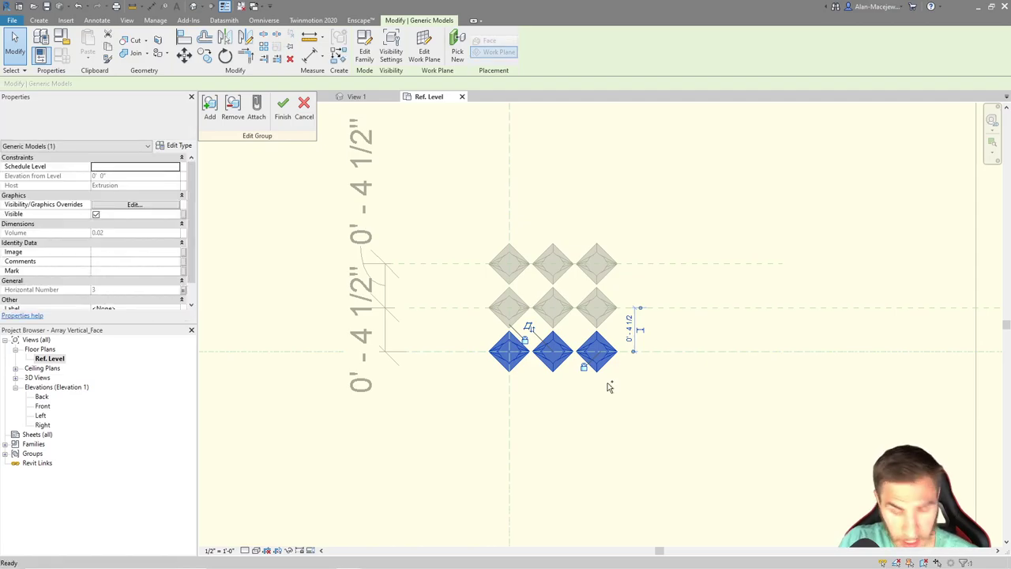
{"action": "left_click", "coordinate": [304, 108]}
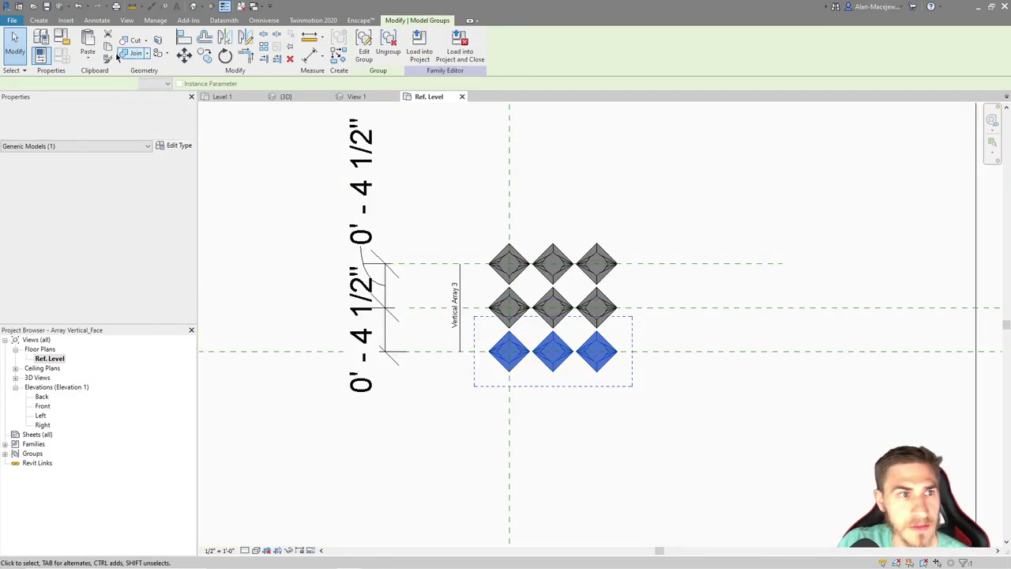
{"action": "left_click", "coordinate": [88, 58]}
{"action": "left_click", "coordinate": [118, 156]}
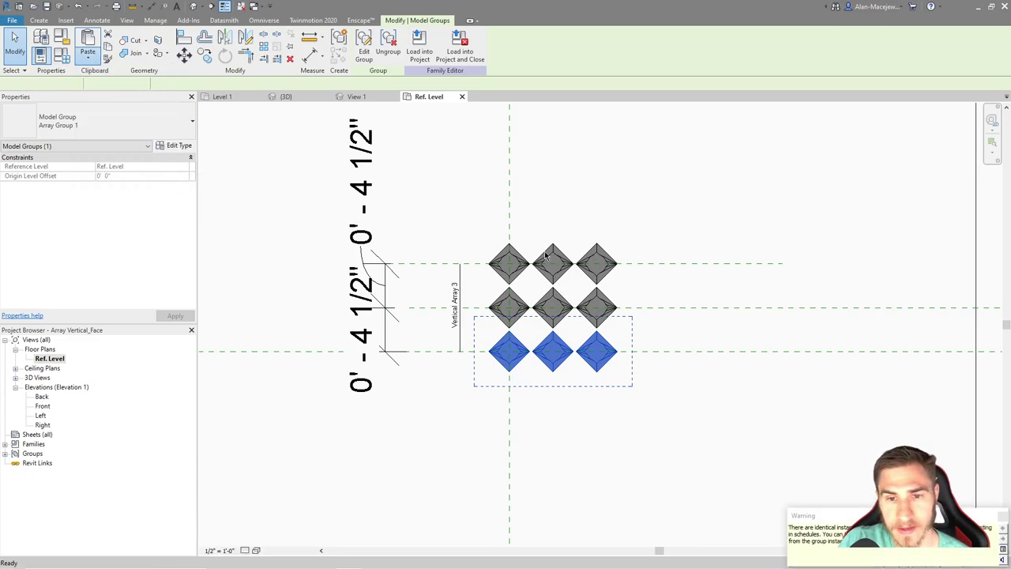
{"action": "left_click", "coordinate": [591, 358]}
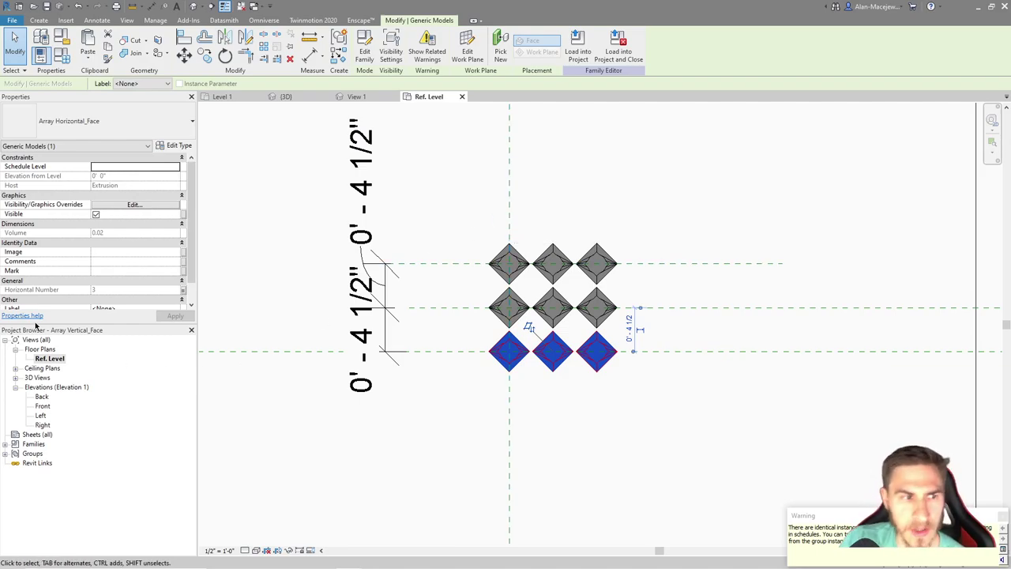
{"action": "scroll", "coordinate": [124, 257], "scroll_direction": "down", "scroll_amount": 1}
{"action": "scroll", "coordinate": [58, 245], "scroll_direction": "up", "scroll_amount": 1}
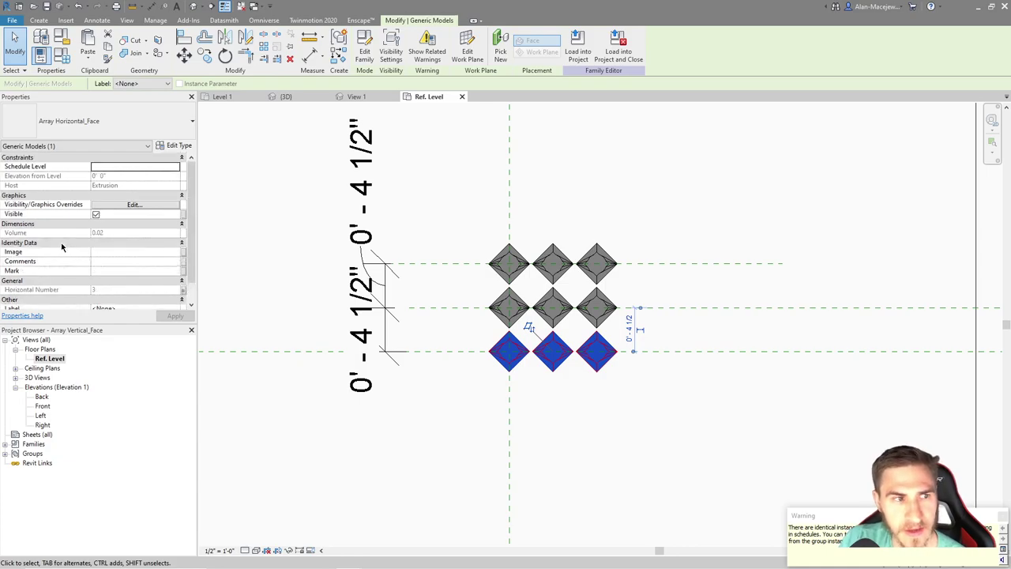
Link the pasted row's Visible property to a new instance parameter Single H under Visibility
{"action": "left_click", "coordinate": [182, 215]}
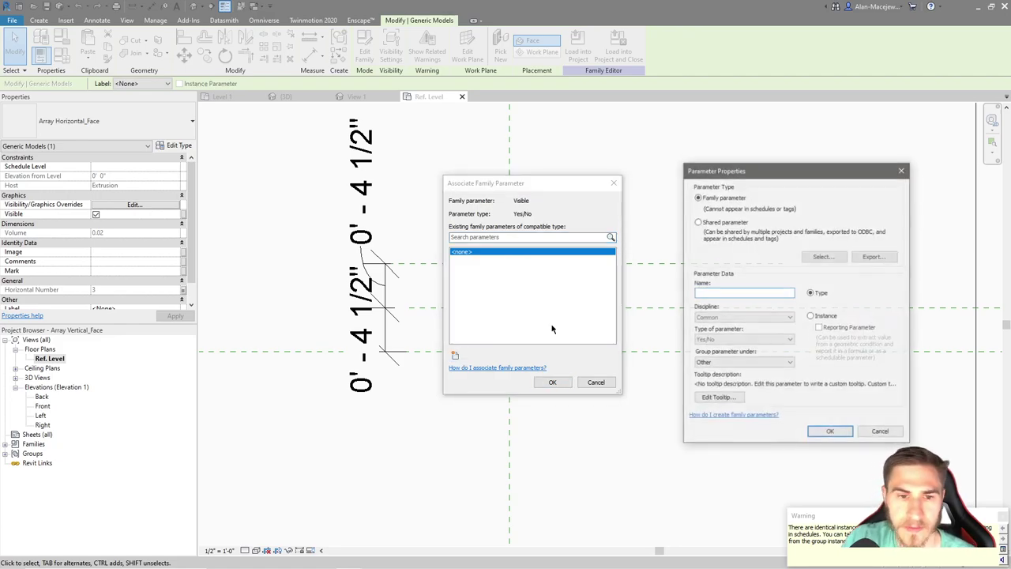
{"action": "type", "text": "Single H"}
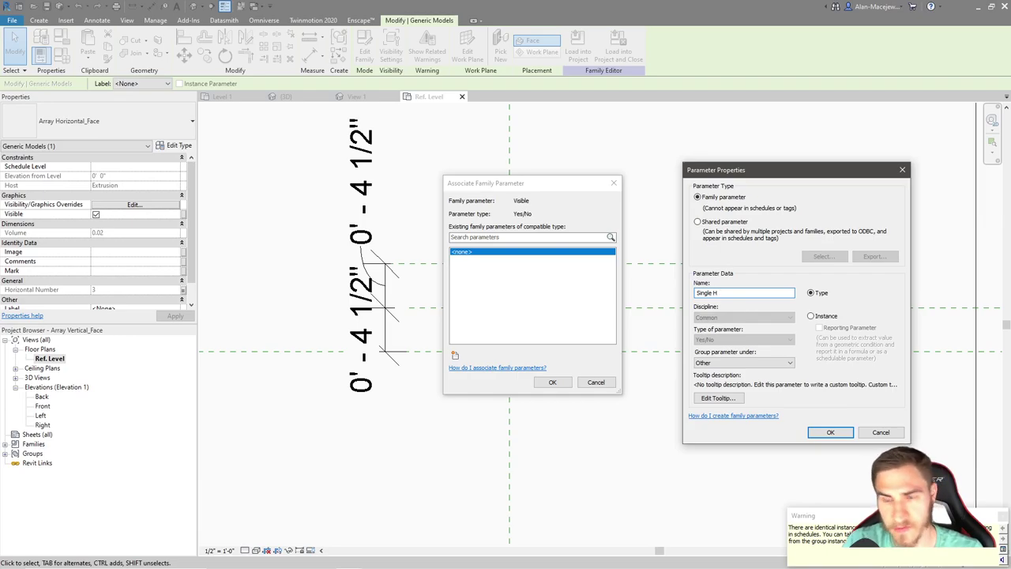
{"action": "left_click", "coordinate": [810, 315]}
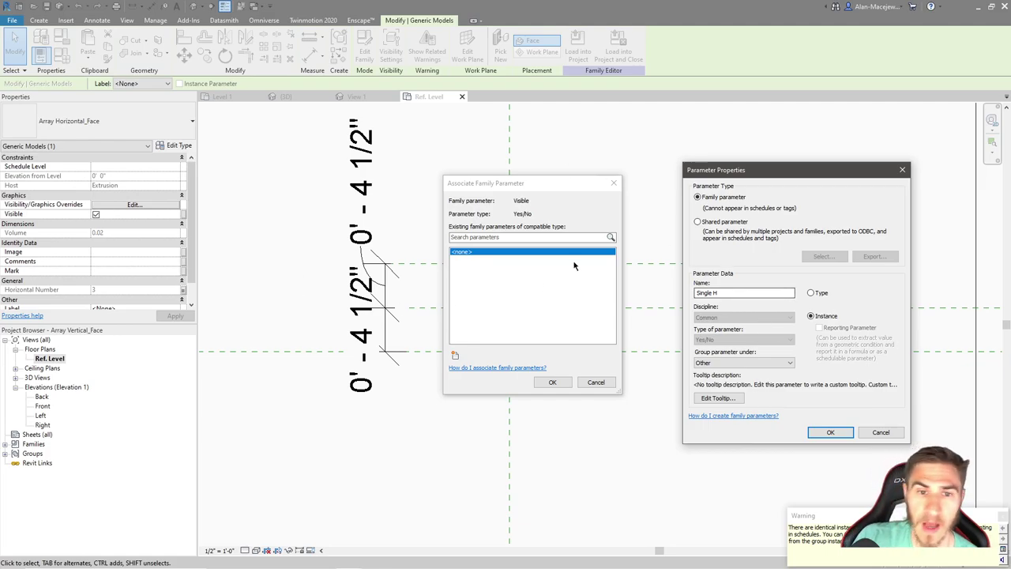
{"action": "left_click", "coordinate": [721, 365]}
{"action": "scroll", "coordinate": [721, 348], "scroll_direction": "down", "scroll_amount": 3}
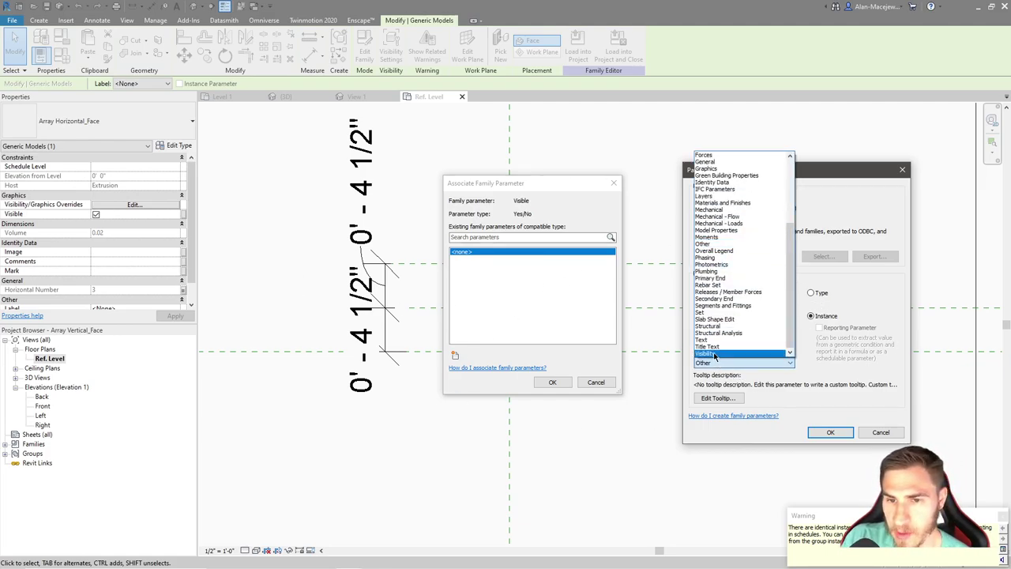
{"action": "left_click", "coordinate": [711, 352]}
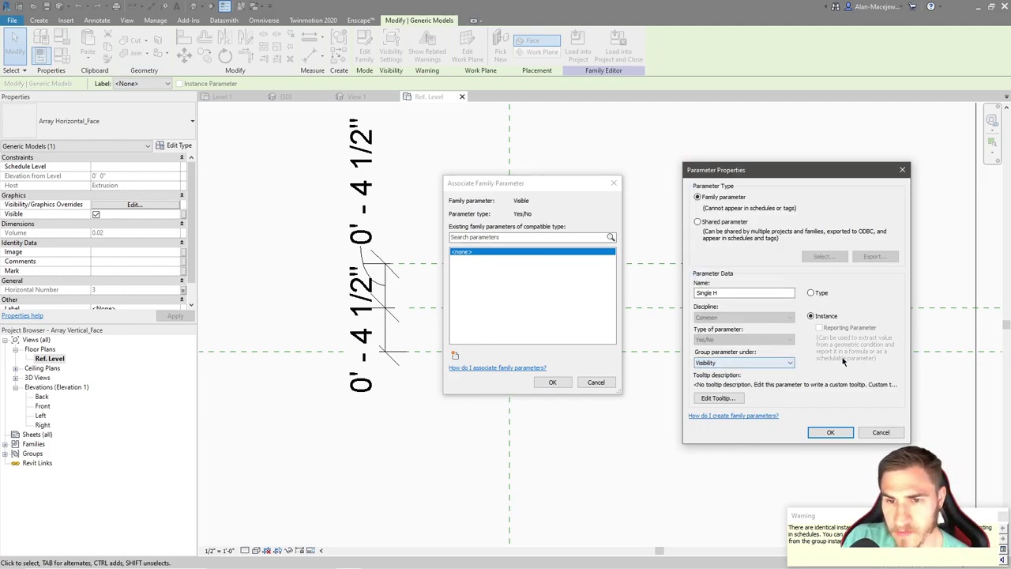
{"action": "left_click", "coordinate": [832, 433]}
{"action": "left_click", "coordinate": [560, 383]}
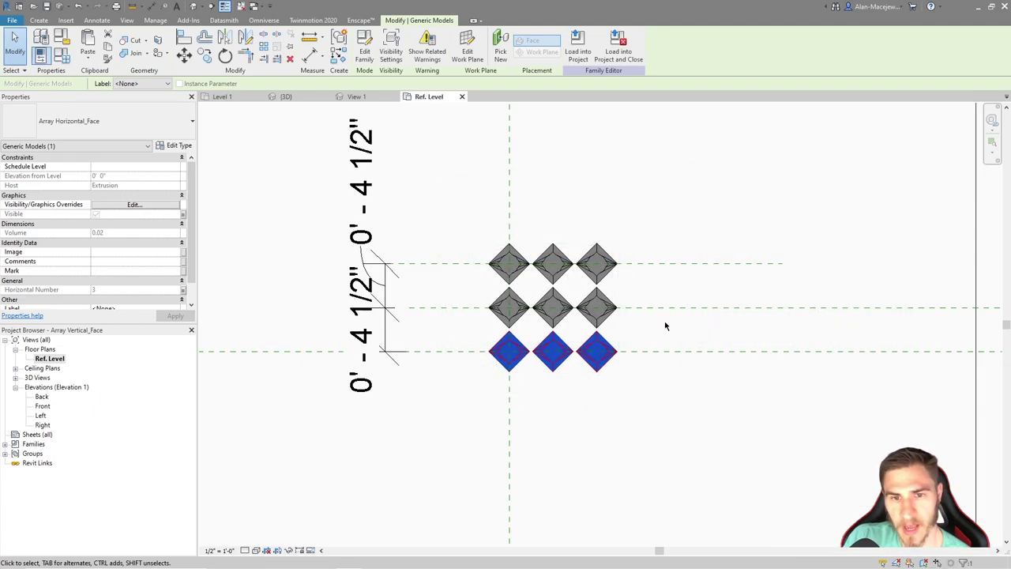
Deselect the diamond array and open Family Types with the FT shortcut
{"action": "left_click", "coordinate": [729, 437]}
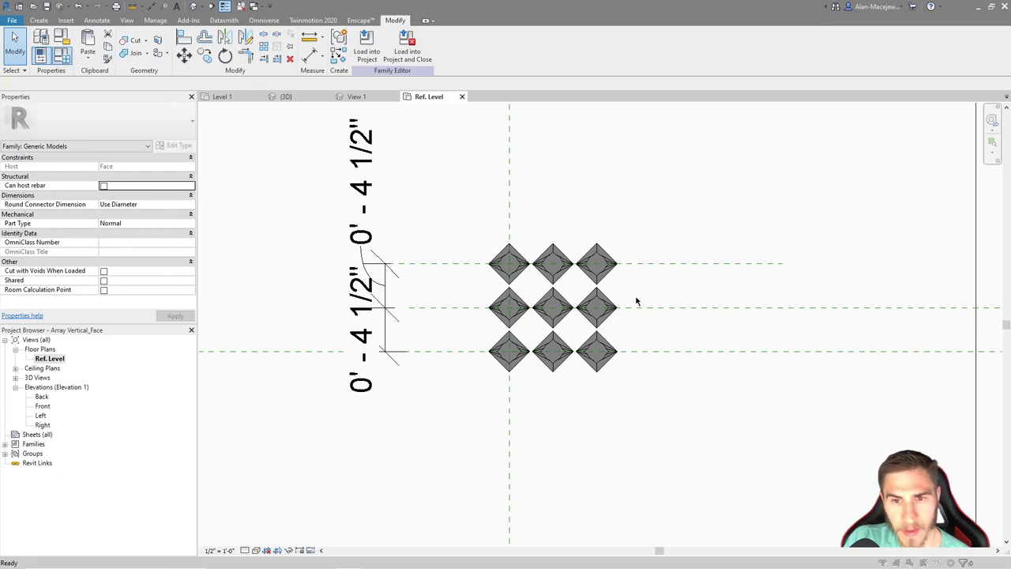
{"action": "key", "text": "f"}
{"action": "key", "text": "t"}
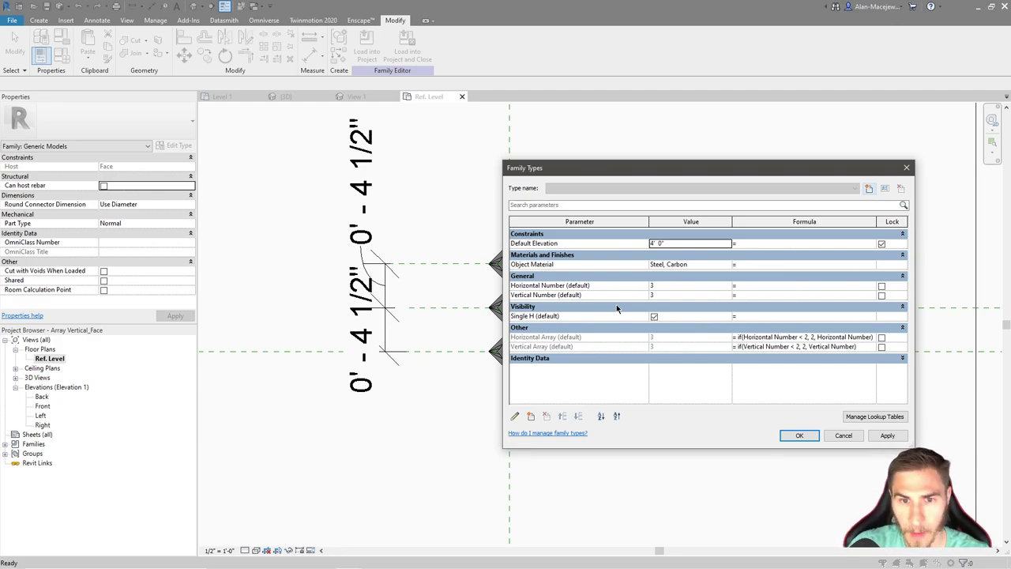
Create an Array parameter, then delete it because it was set up incorrectly
{"action": "left_click", "coordinate": [531, 416]}
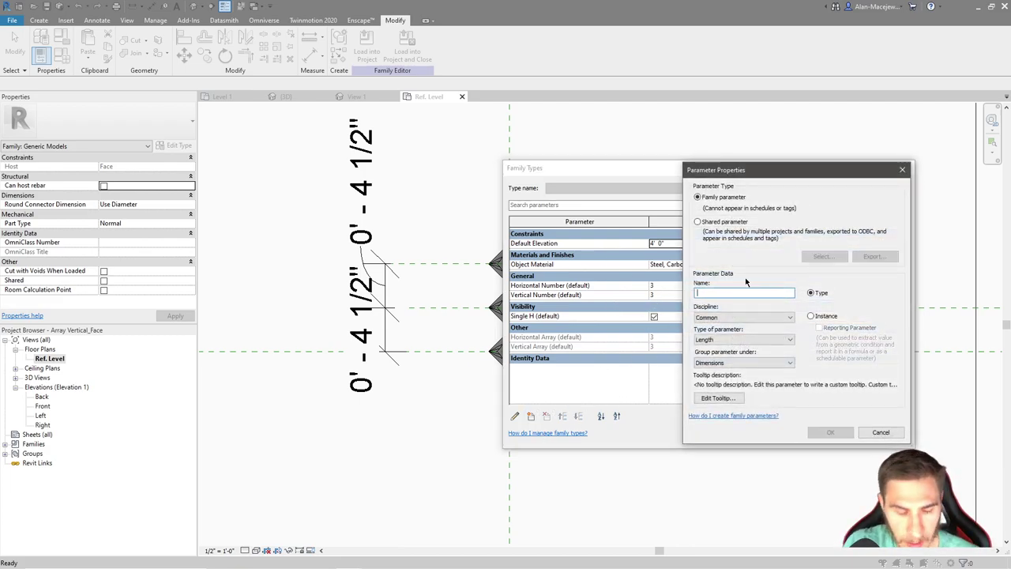
{"action": "type", "text": "A"}
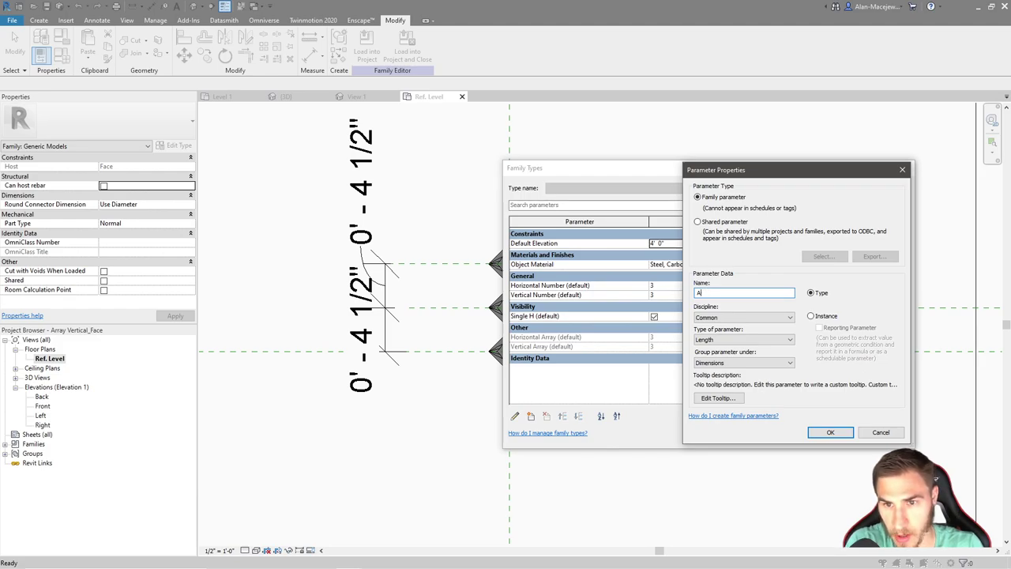
{"action": "type", "text": "rray H"}
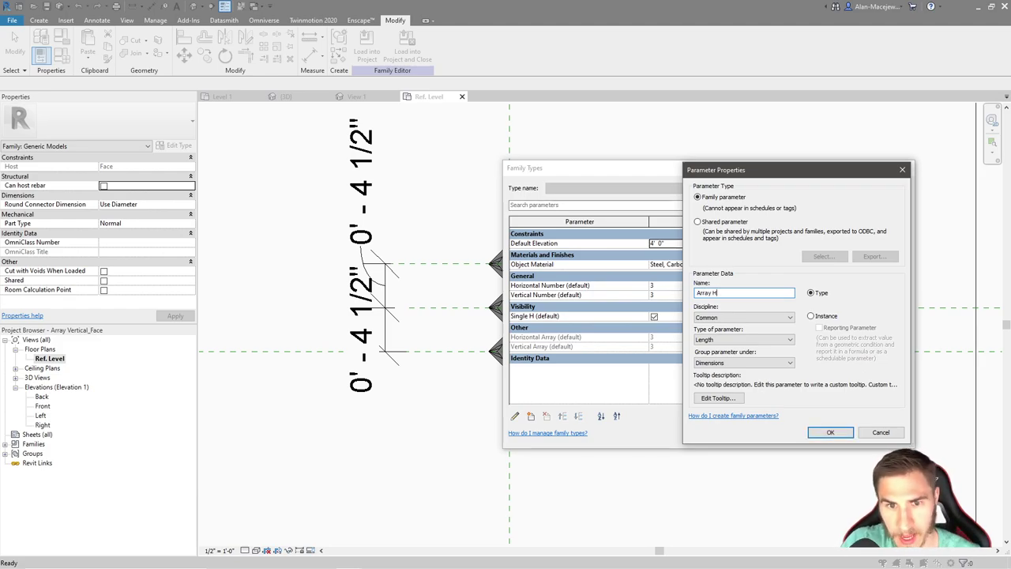
{"action": "left_click", "coordinate": [830, 432]}
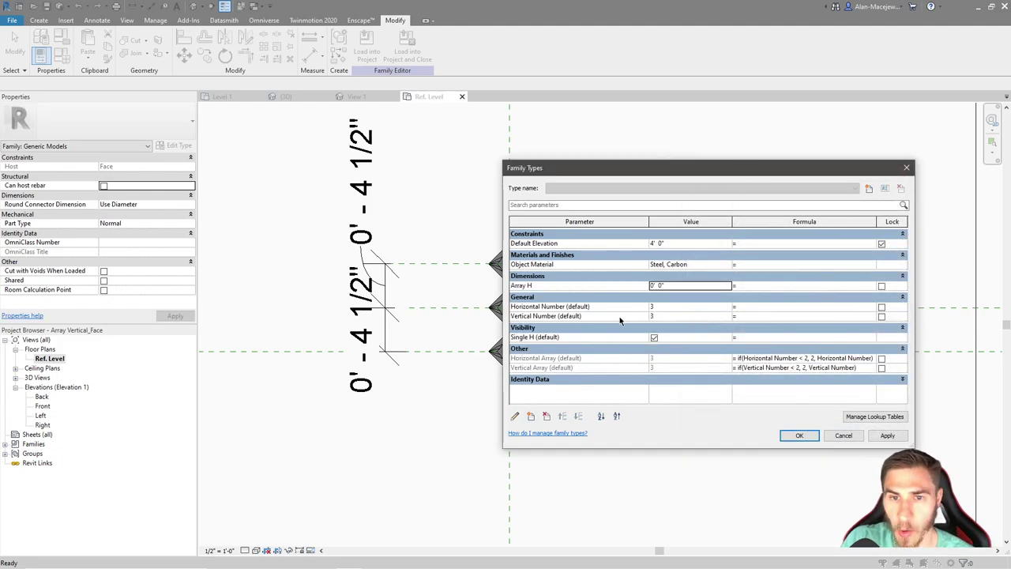
{"action": "left_click", "coordinate": [545, 416]}
{"action": "left_click", "coordinate": [529, 293]}
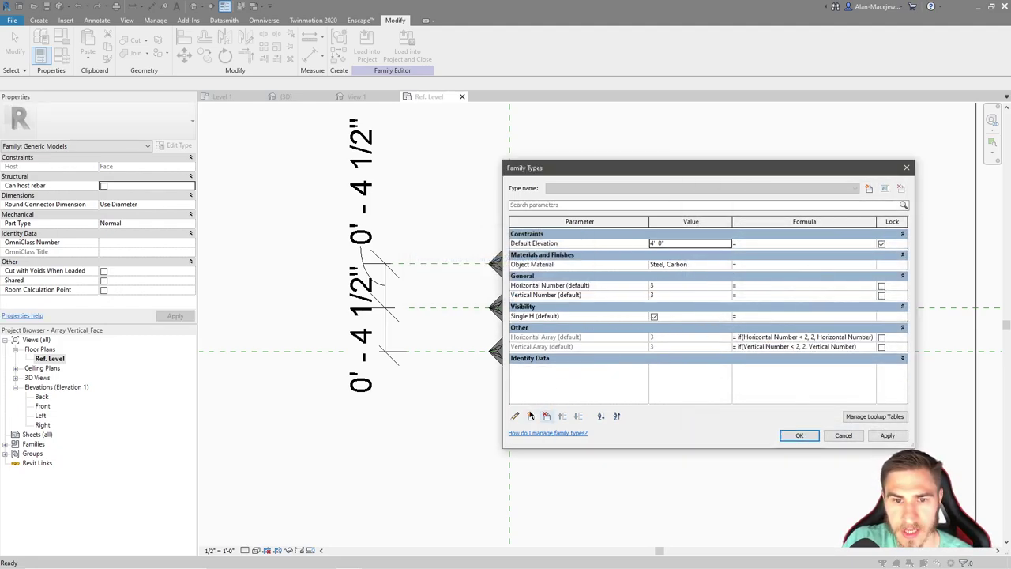
Recreate Array H as an instance Yes/No parameter grouped under Visibility
{"action": "left_click", "coordinate": [530, 415]}
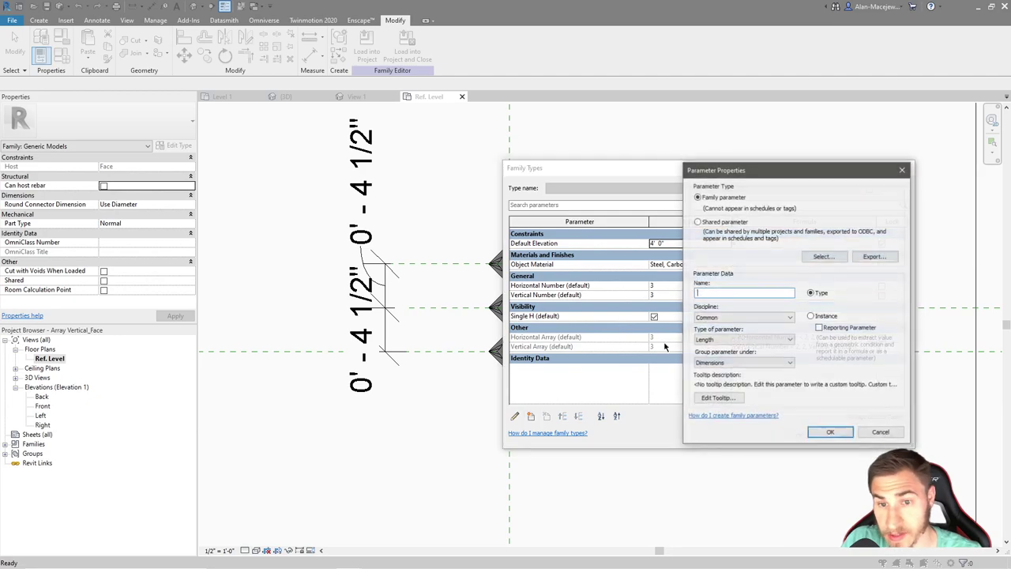
{"action": "type", "text": "Array H"}
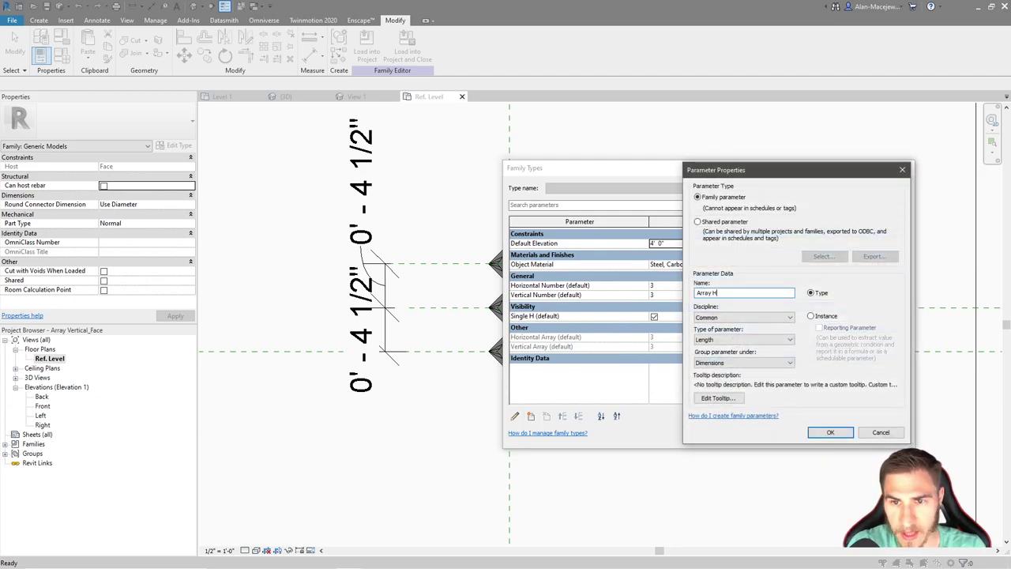
{"action": "left_click", "coordinate": [746, 339]}
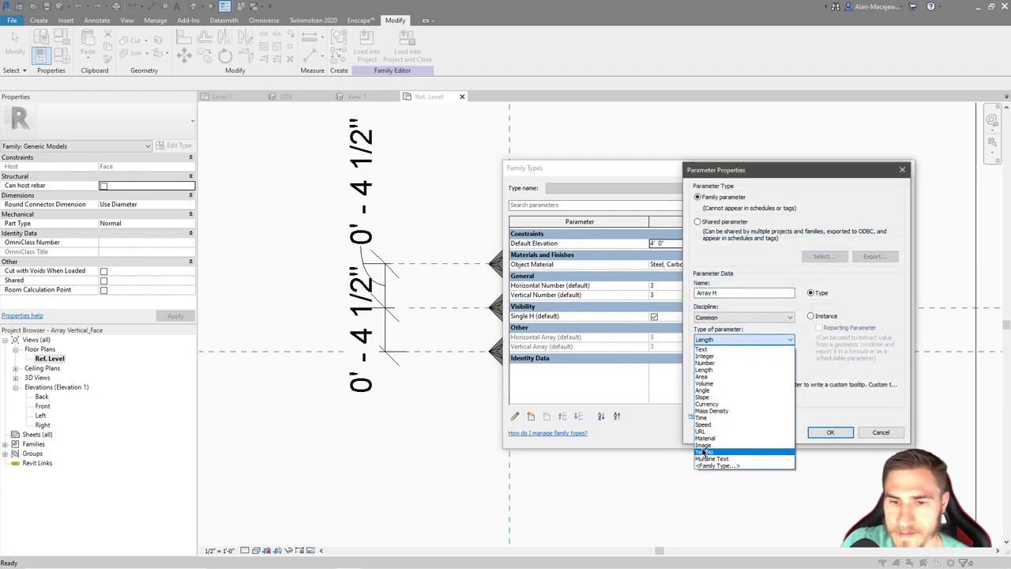
{"action": "left_click", "coordinate": [703, 450]}
{"action": "left_click", "coordinate": [712, 364]}
{"action": "scroll", "coordinate": [723, 316], "scroll_direction": "up", "scroll_amount": 3}
{"action": "scroll", "coordinate": [720, 323], "scroll_direction": "down", "scroll_amount": 3}
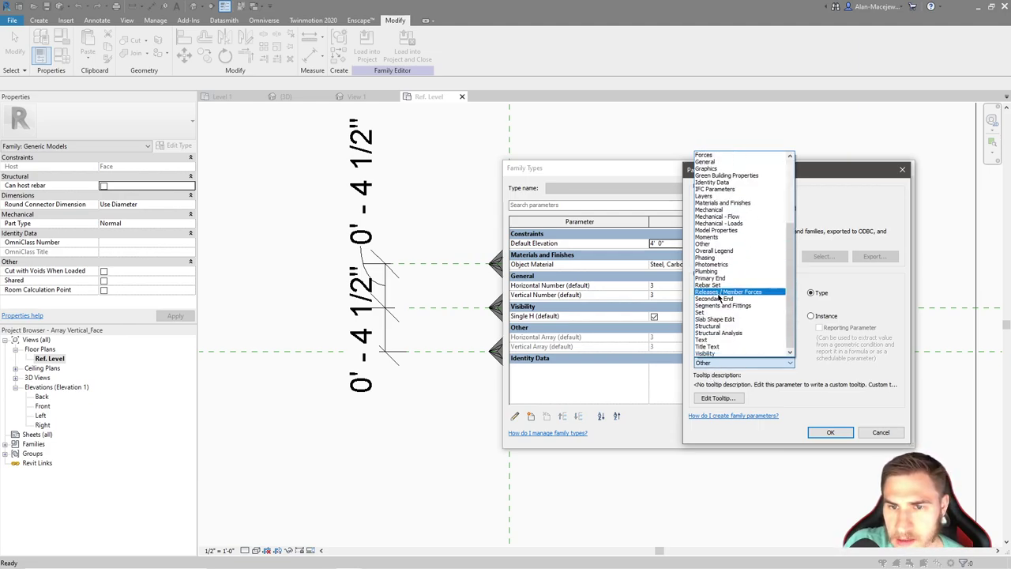
{"action": "left_click", "coordinate": [715, 354]}
{"action": "left_click", "coordinate": [811, 316]}
{"action": "left_click", "coordinate": [830, 432]}
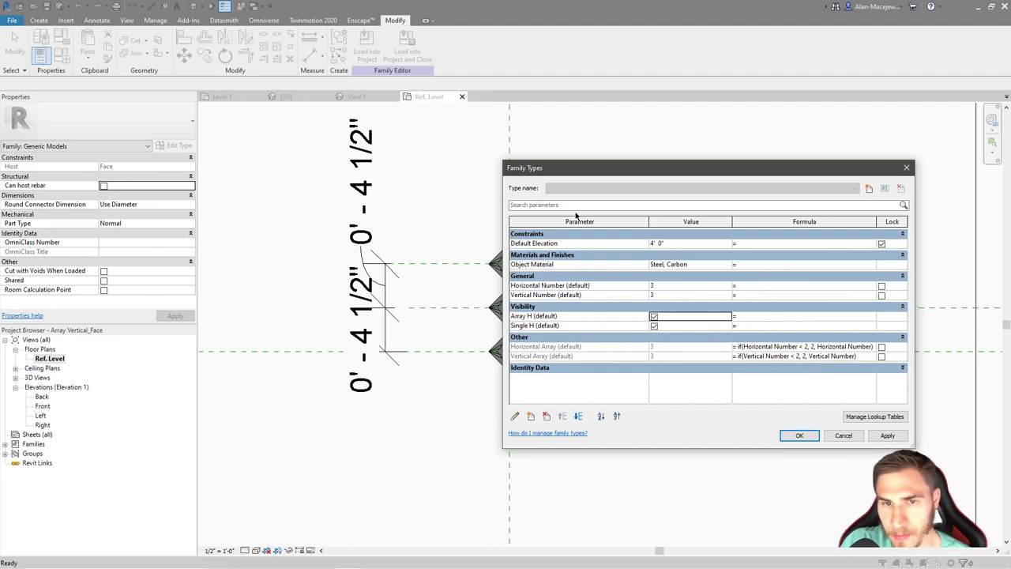
Give Single H the formula Horizontal Number < 2 and set Horizontal Number to 1
{"action": "left_click_drag", "start_coordinate": [568, 167], "coordinate": [672, 163]}
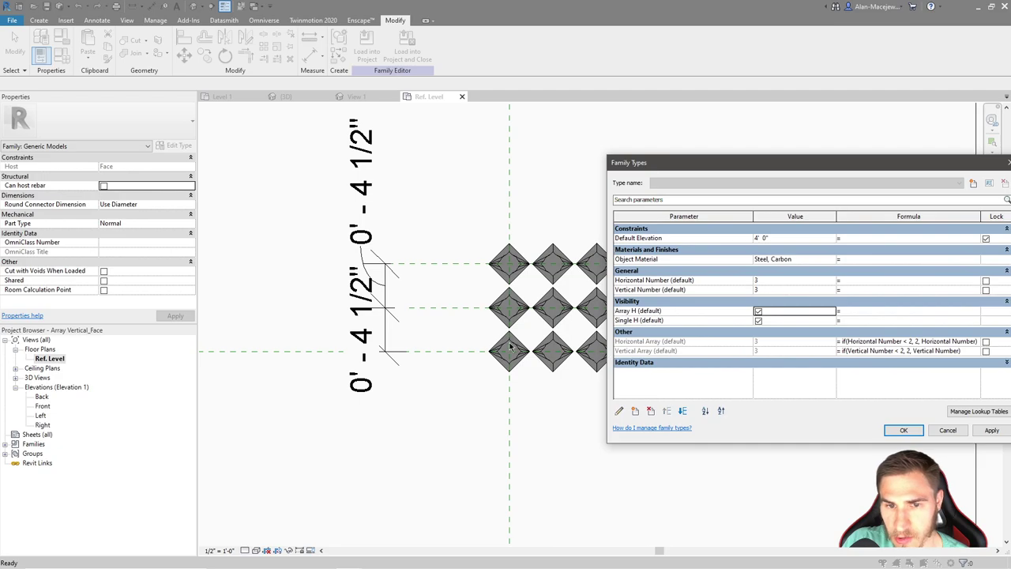
{"action": "left_click", "coordinate": [849, 320]}
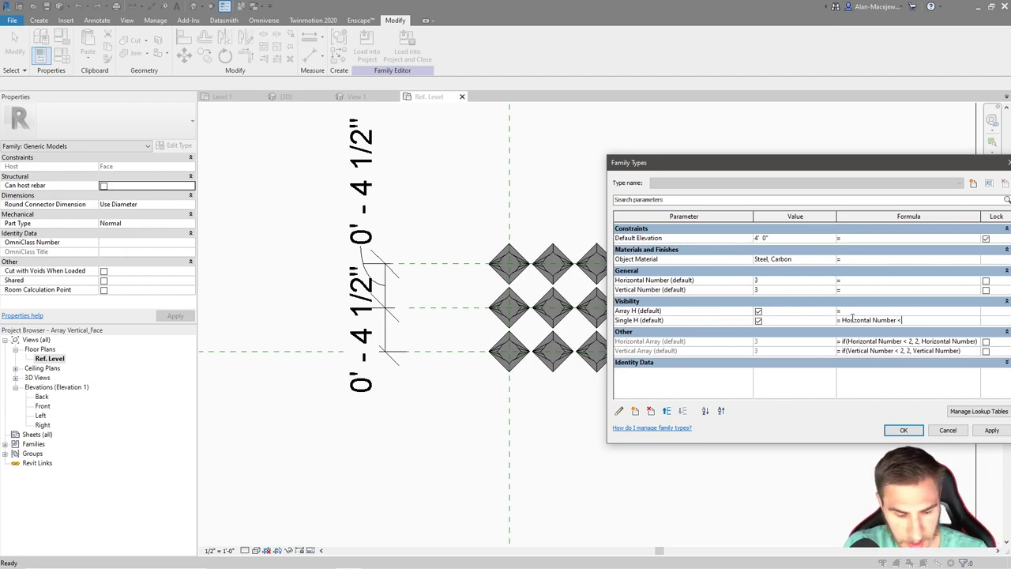
{"action": "key", "text": "Return"}
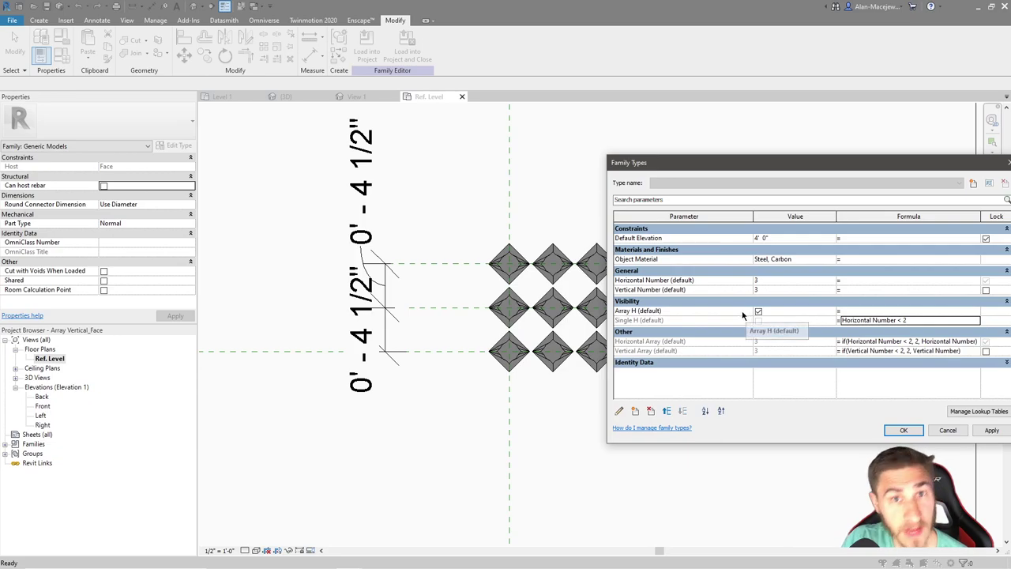
{"action": "left_click", "coordinate": [780, 280]}
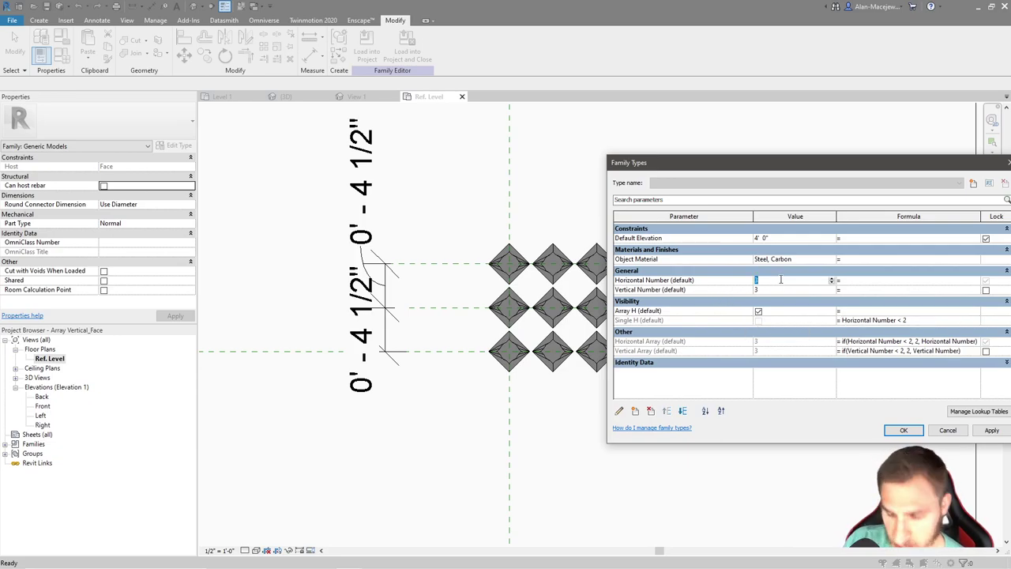
{"action": "key", "text": "Tab"}
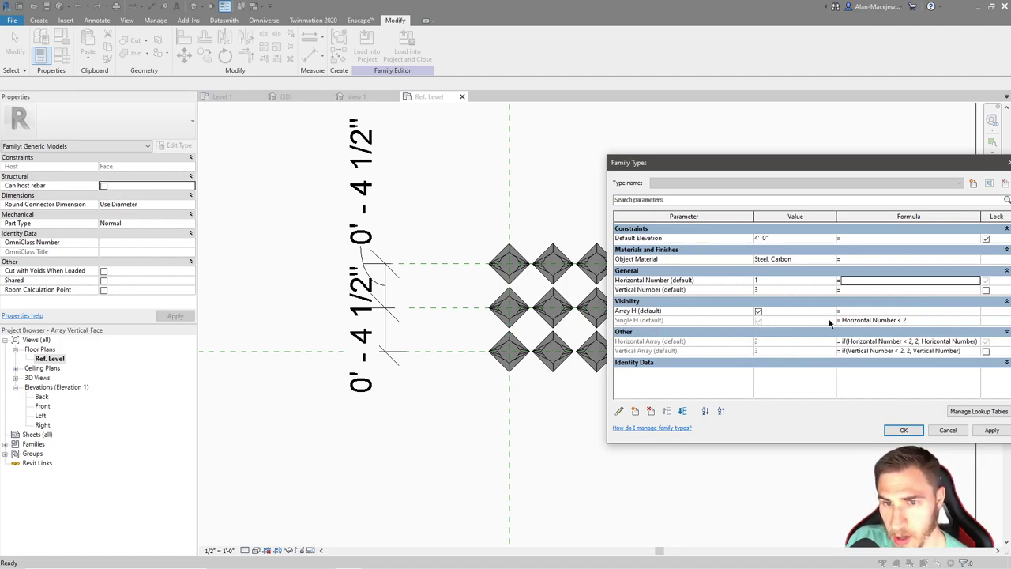
Give Array H the formula not(Single H), set Horizontal Number to 5, and confirm
{"action": "left_click", "coordinate": [758, 312]}
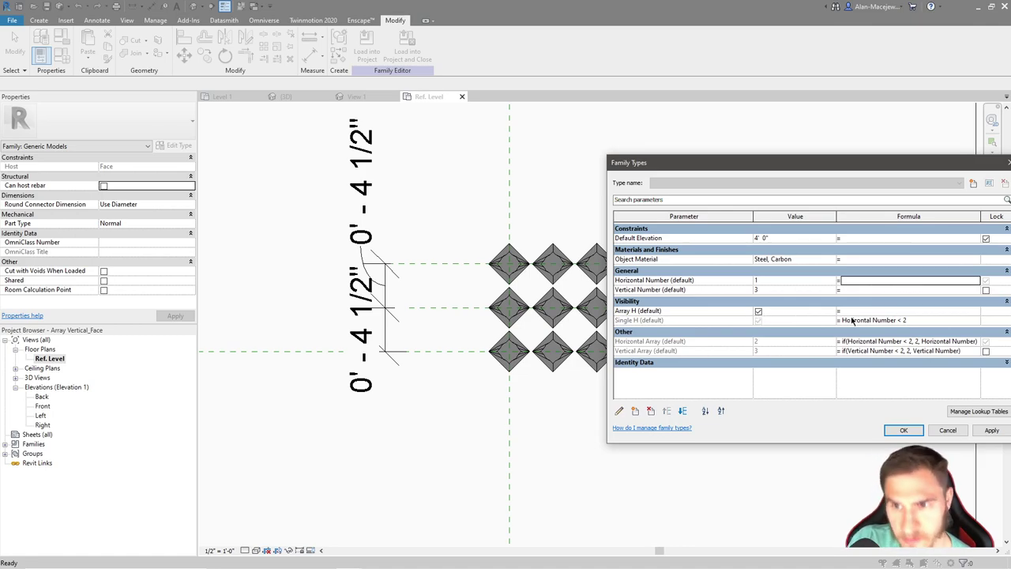
{"action": "left_click", "coordinate": [860, 311]}
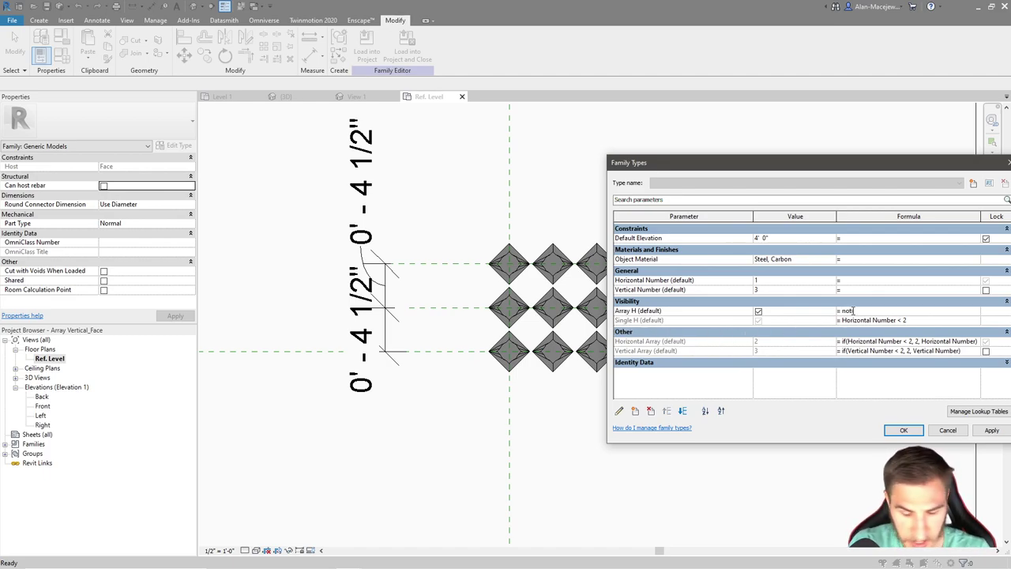
{"action": "type", "text": "not(Single H)"}
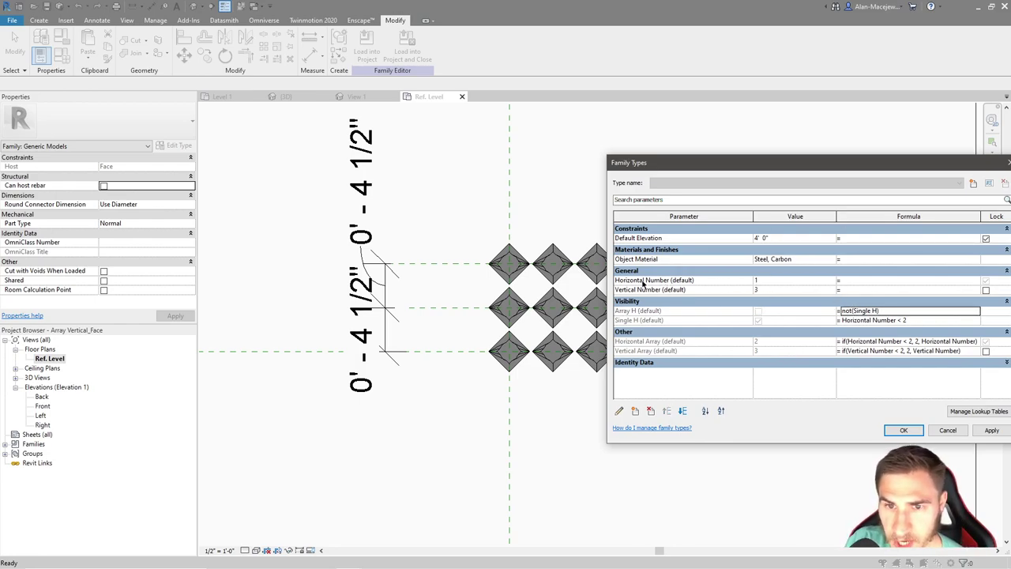
{"action": "left_click", "coordinate": [782, 279]}
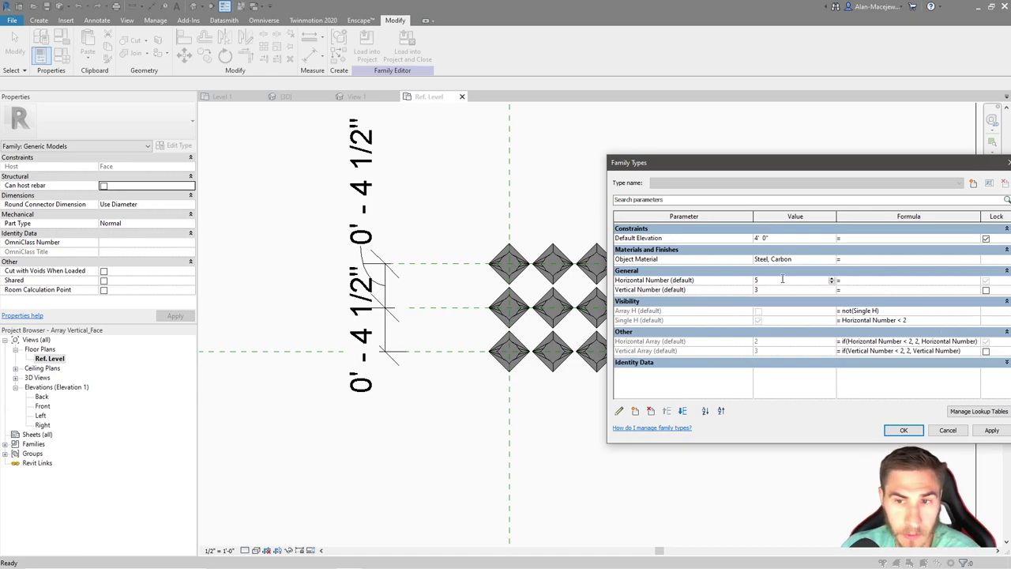
{"action": "key", "text": "Tab"}
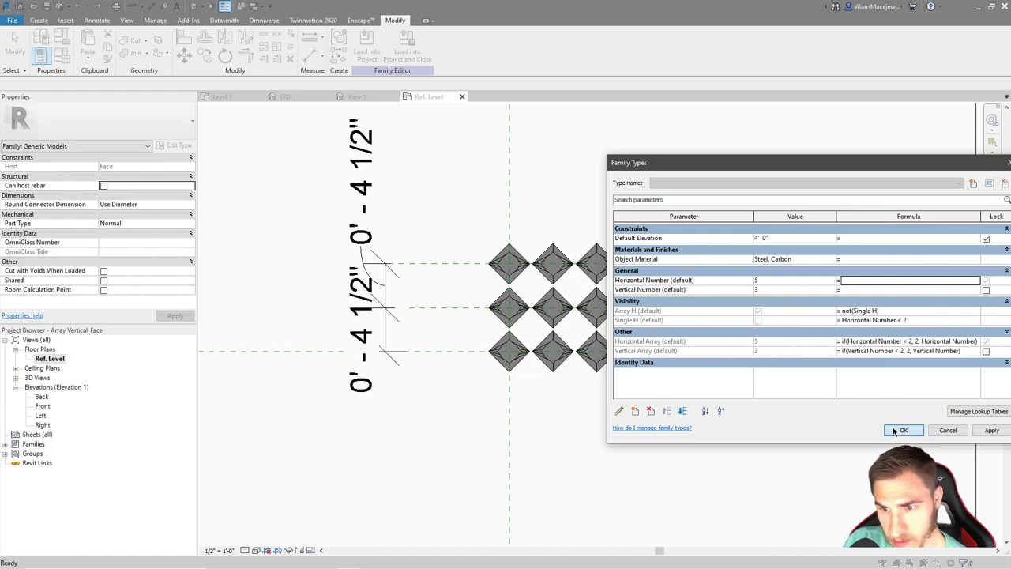
{"action": "key", "text": "Return"}
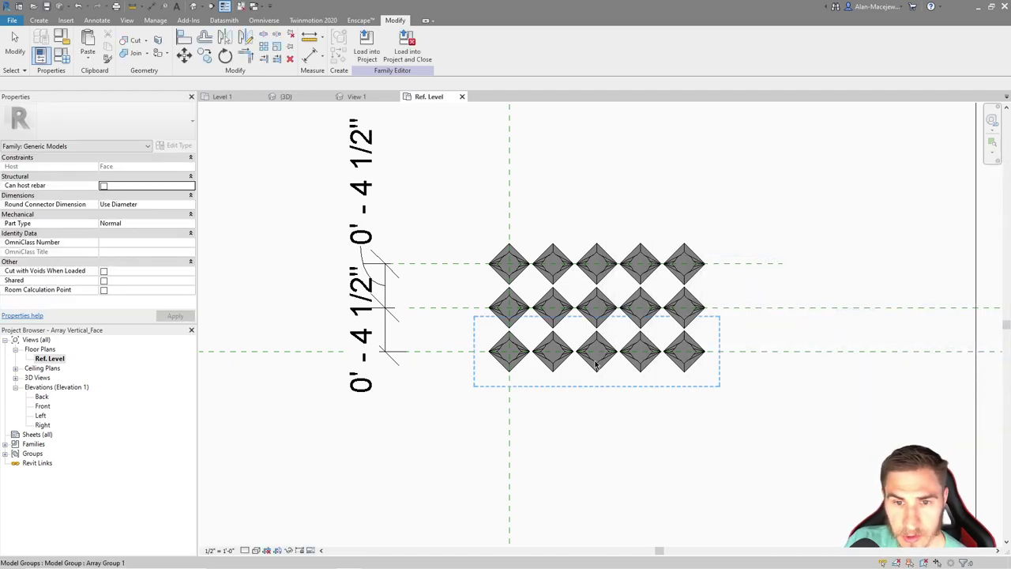
In the bottom-row group, link the horizontal array's Visible parameter to Array H, then finish editing
{"action": "left_click", "coordinate": [533, 324]}
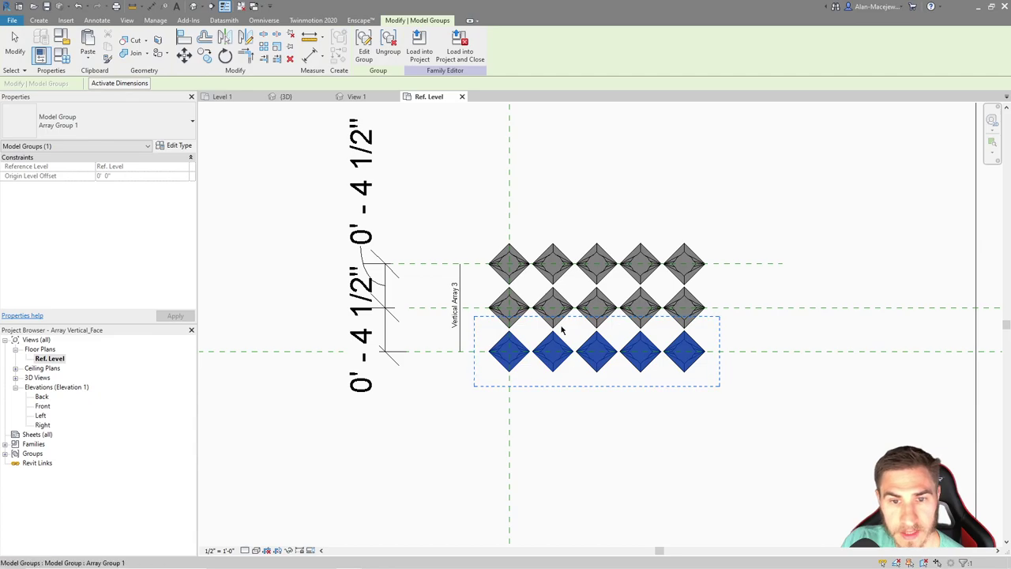
{"action": "left_click", "coordinate": [364, 46]}
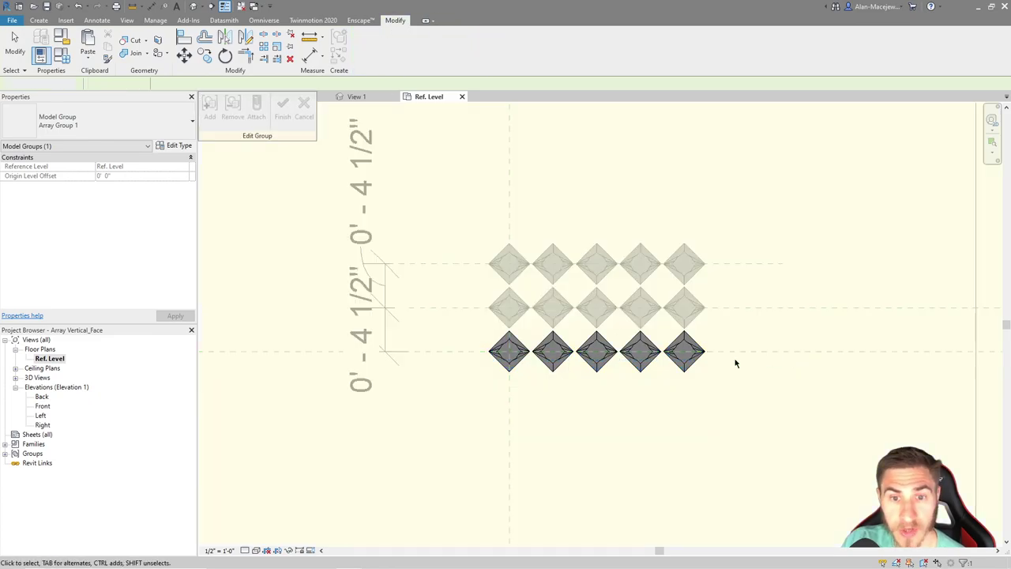
{"action": "left_click", "coordinate": [598, 355]}
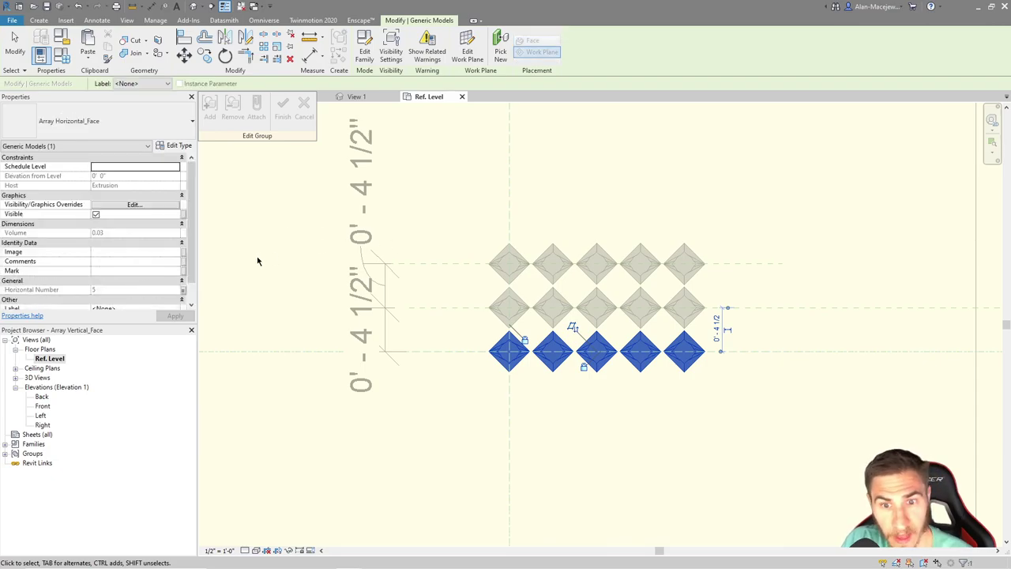
{"action": "left_click", "coordinate": [182, 214]}
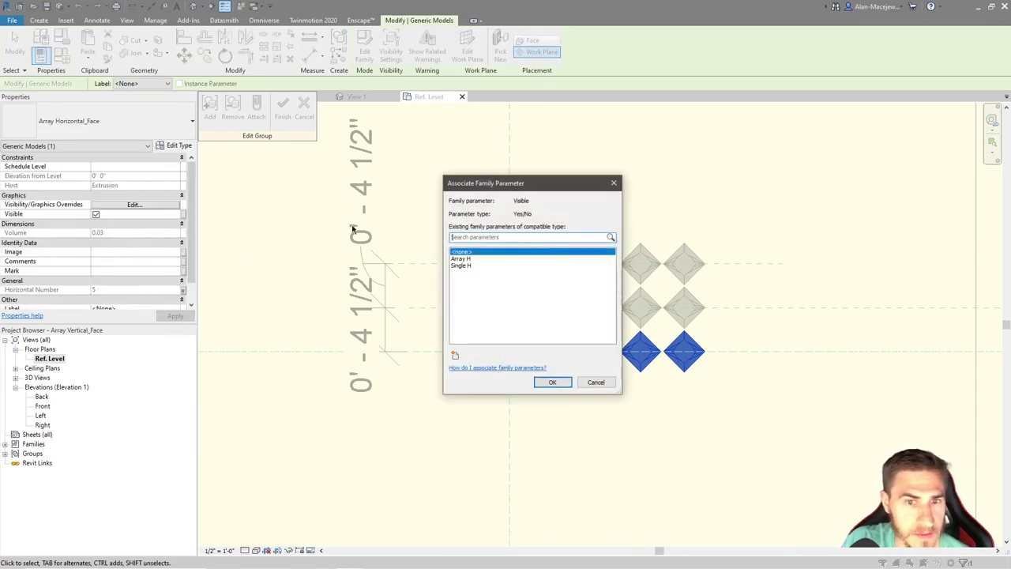
{"action": "left_click", "coordinate": [466, 259]}
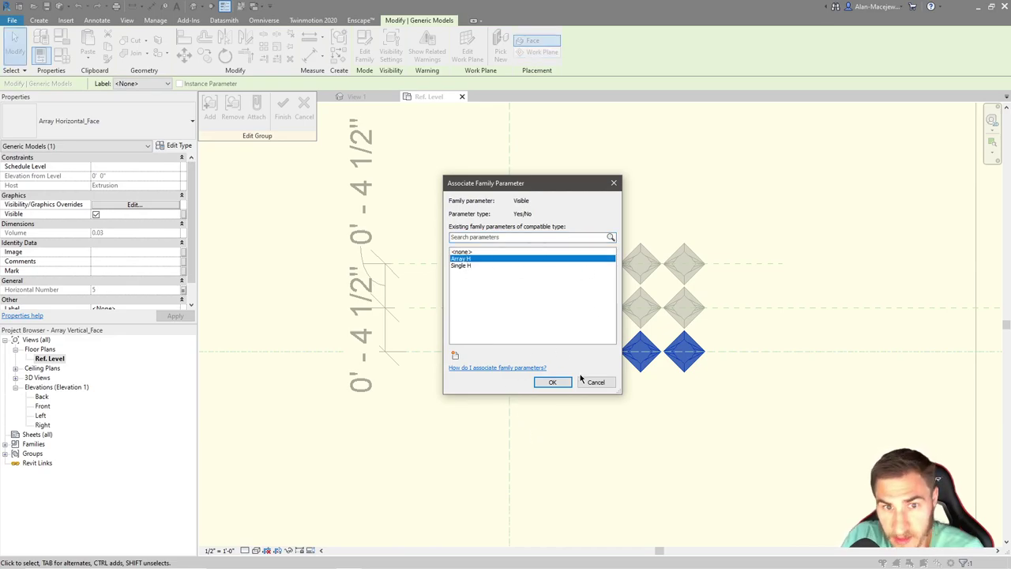
{"action": "left_click", "coordinate": [552, 383]}
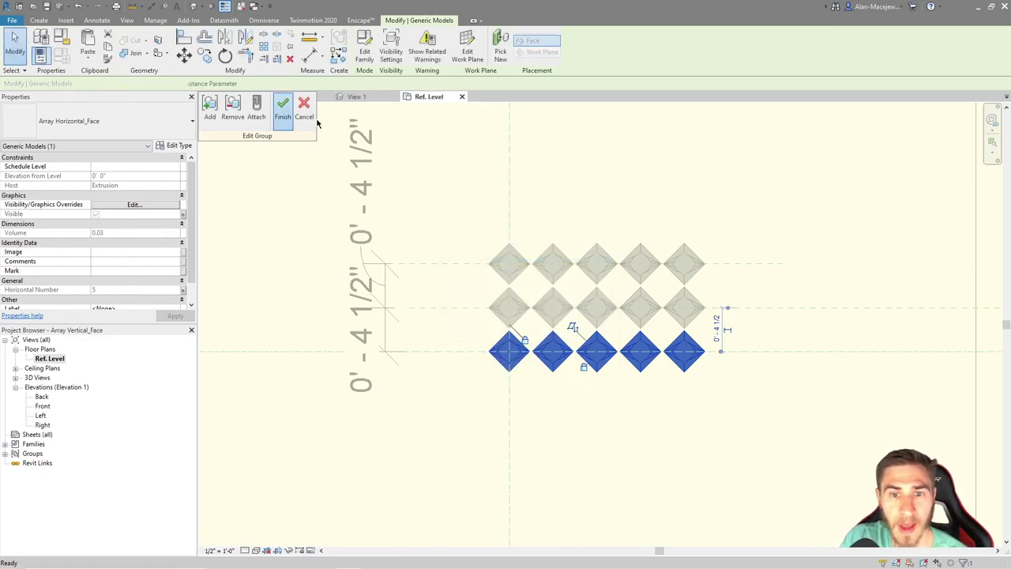
{"action": "left_click", "coordinate": [305, 118]}
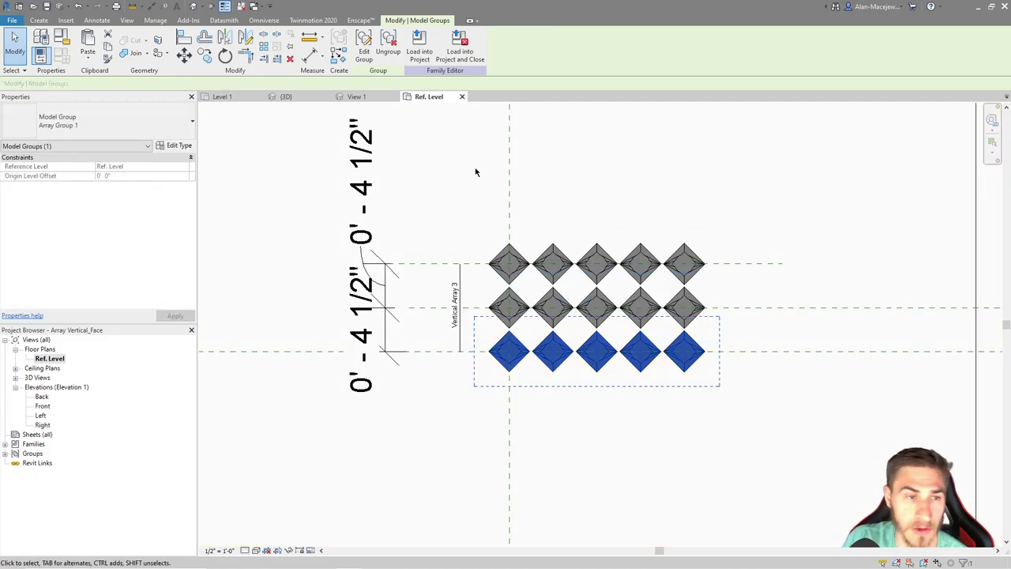
{"action": "left_click", "coordinate": [581, 503]}
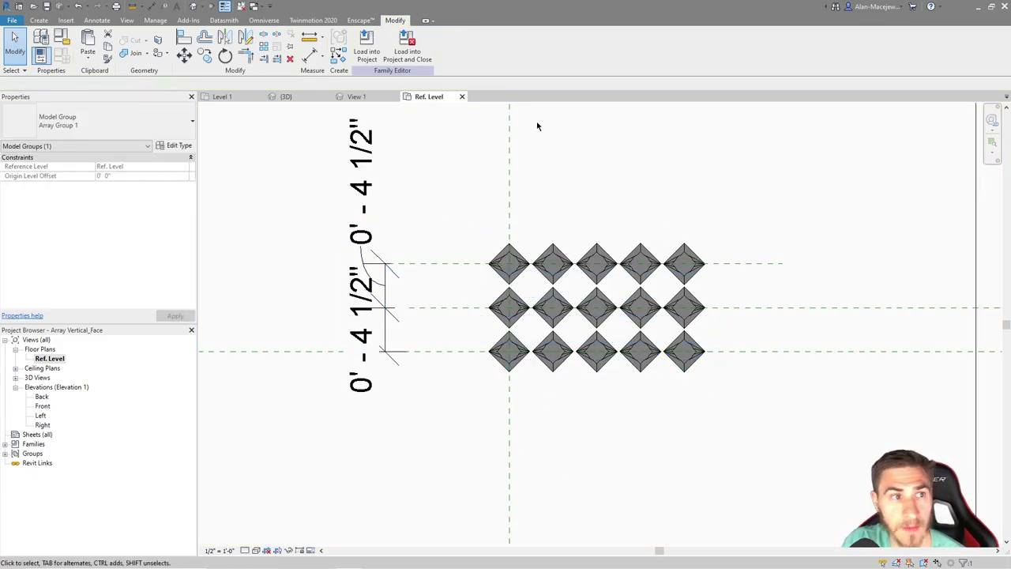
Turn on Preview Visibility and reopen Family Types beside the diamonds to edit Horizontal Number
{"action": "left_click", "coordinate": [311, 550]}
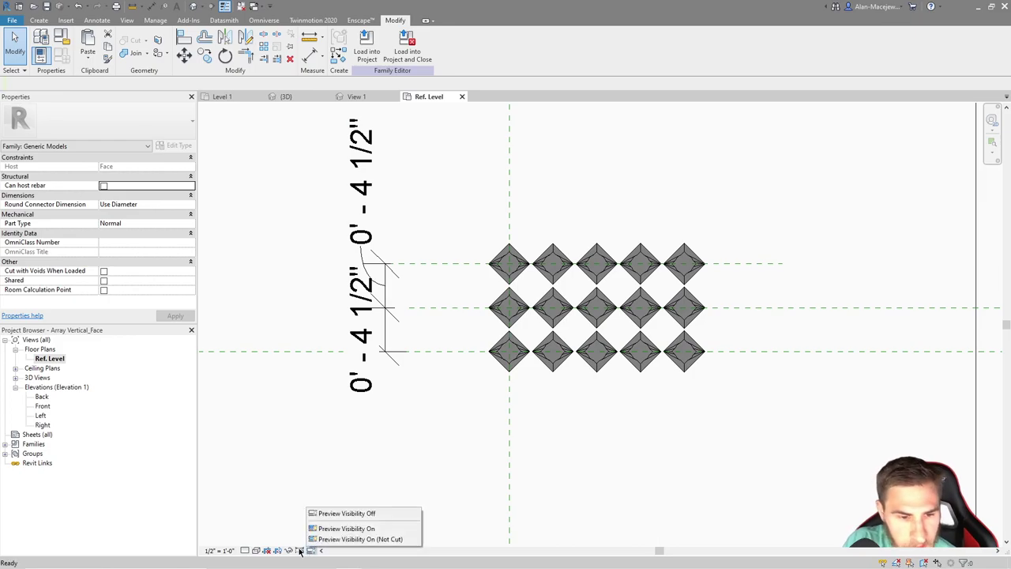
{"action": "left_click", "coordinate": [346, 529]}
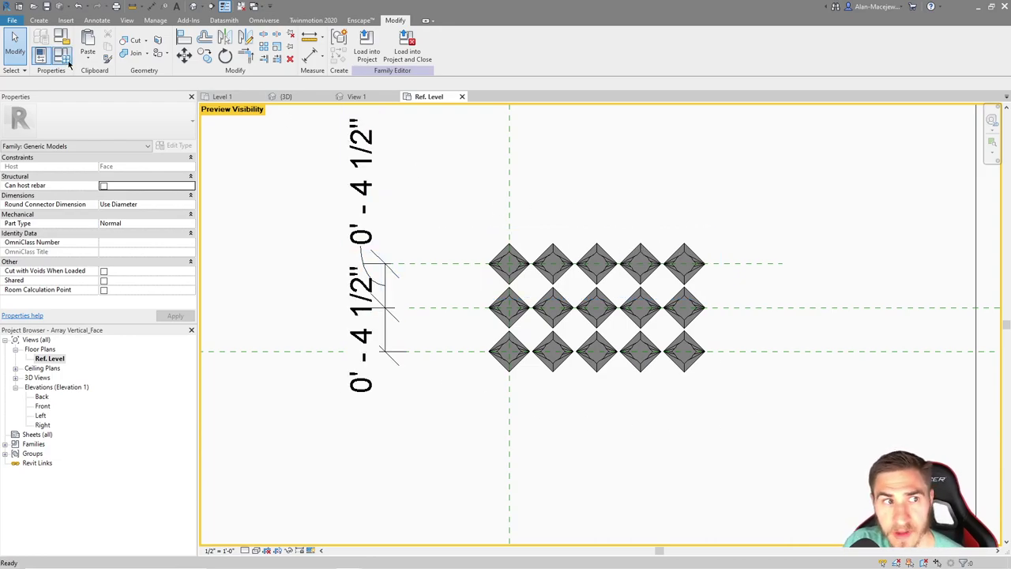
{"action": "left_click", "coordinate": [62, 55]}
{"action": "left_click_drag", "start_coordinate": [782, 165], "coordinate": [250, 176]}
{"action": "left_click", "coordinate": [237, 296]}
{"action": "left_click", "coordinate": [247, 289]}
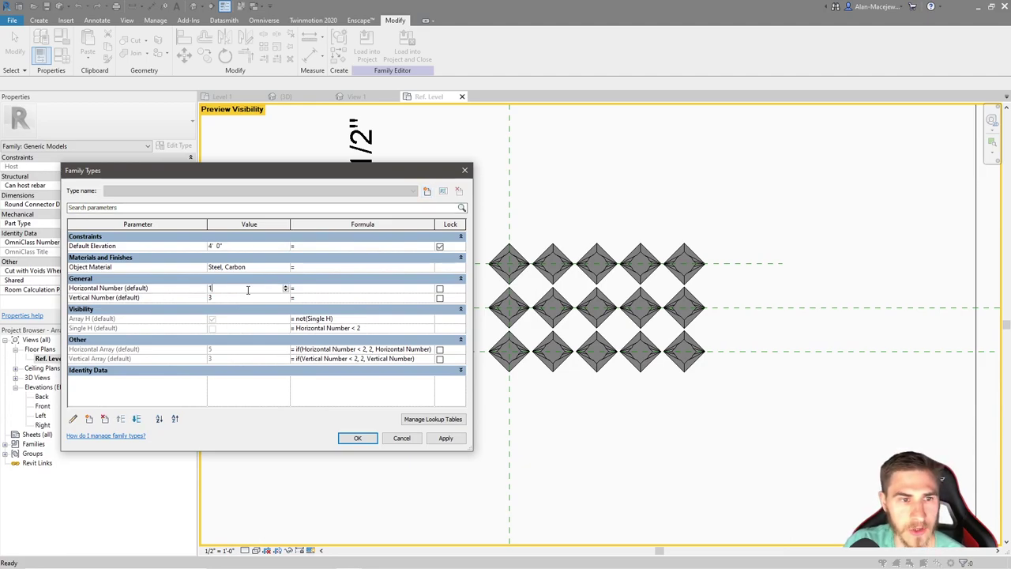
{"action": "type", "text": "1"}
{"action": "left_click", "coordinate": [445, 438]}
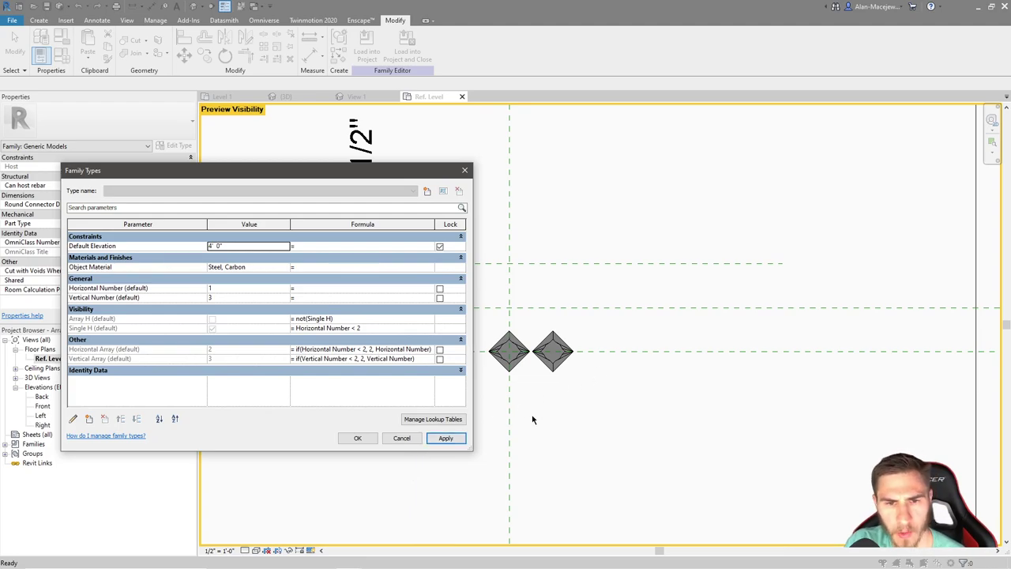
{"action": "left_click_drag", "start_coordinate": [248, 171], "coordinate": [234, 154]}
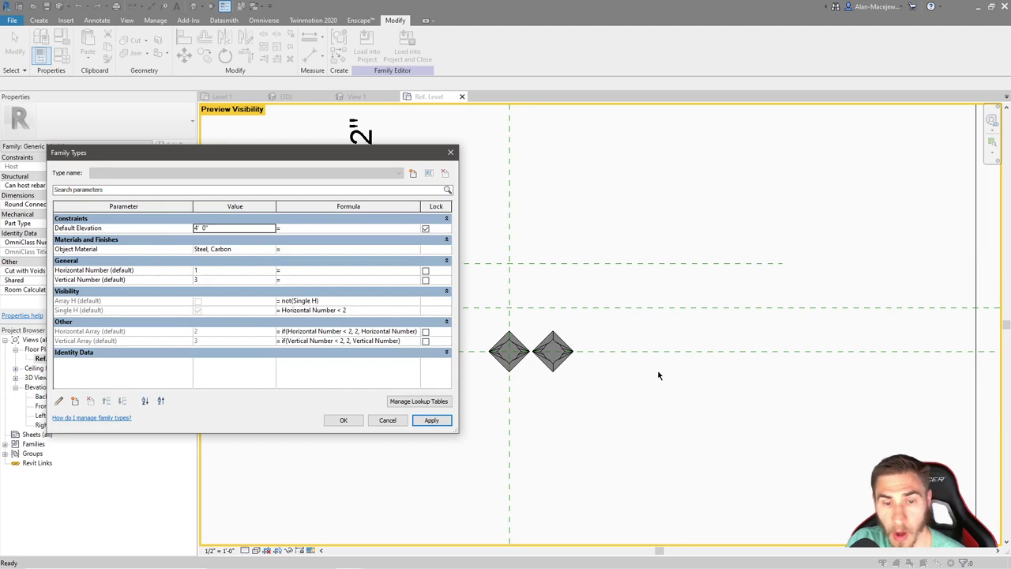
{"action": "left_click", "coordinate": [114, 300]}
Rename the Array H parameter to Array V
{"action": "left_click", "coordinate": [59, 400]}
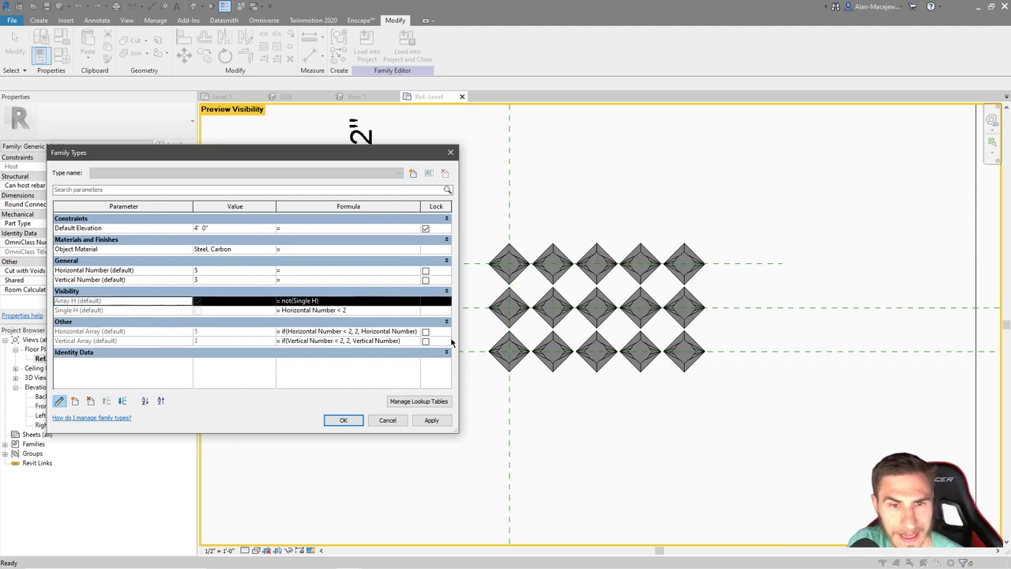
{"action": "key", "text": "End"}
{"action": "key", "text": "BackSpace"}
{"action": "type", "text": "V"}
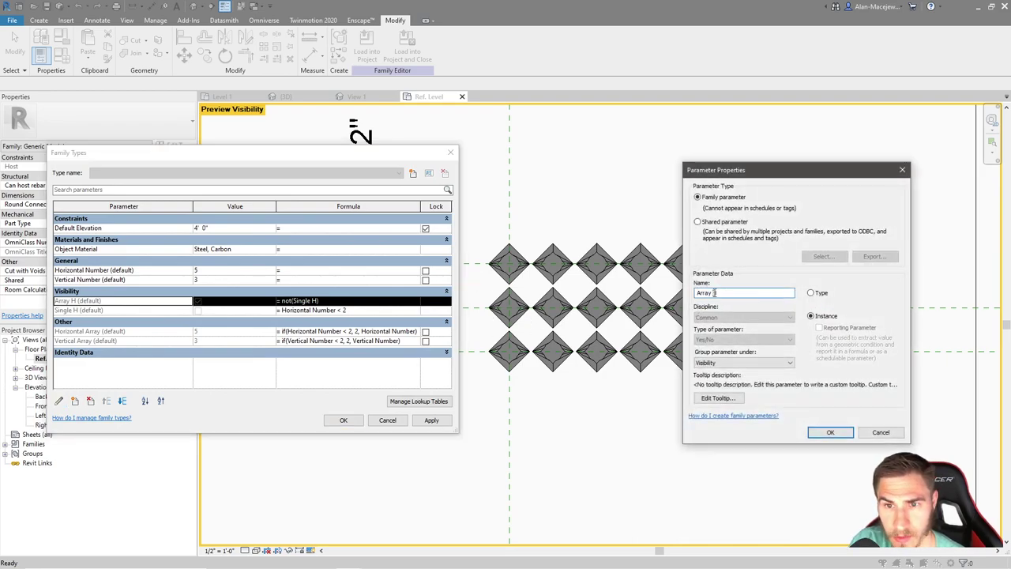
{"action": "left_click", "coordinate": [829, 432]}
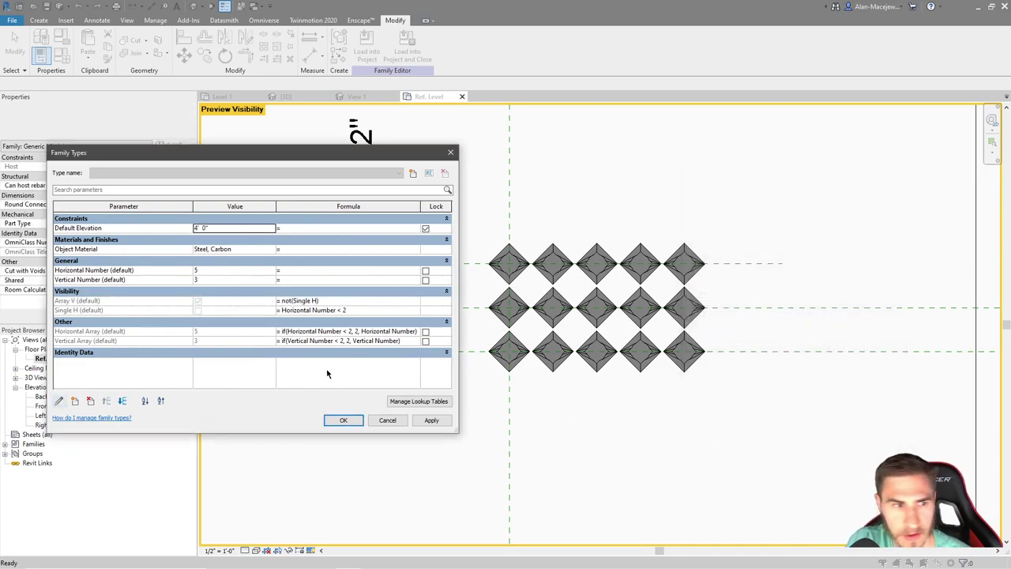
Rename the Single H parameter to Single V
{"action": "left_click", "coordinate": [71, 311]}
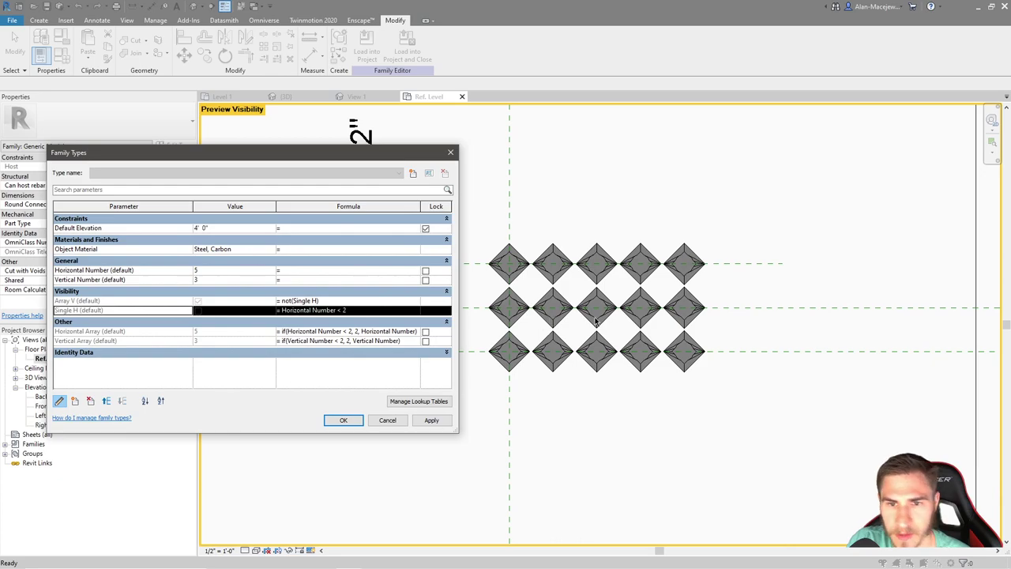
{"action": "key", "text": "End"}
{"action": "key", "text": "BackSpace"}
{"action": "type", "text": "V"}
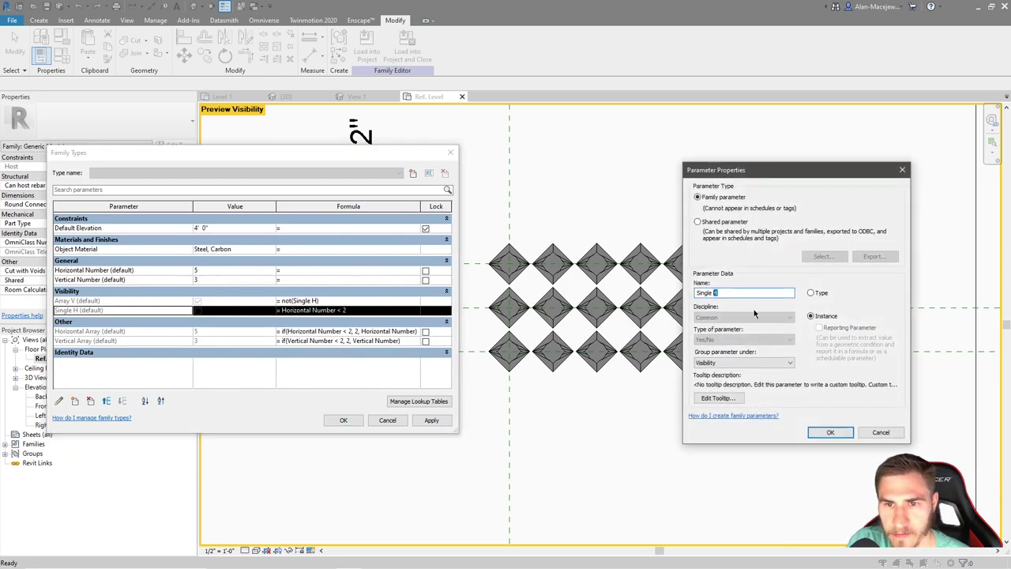
{"action": "left_click", "coordinate": [828, 430]}
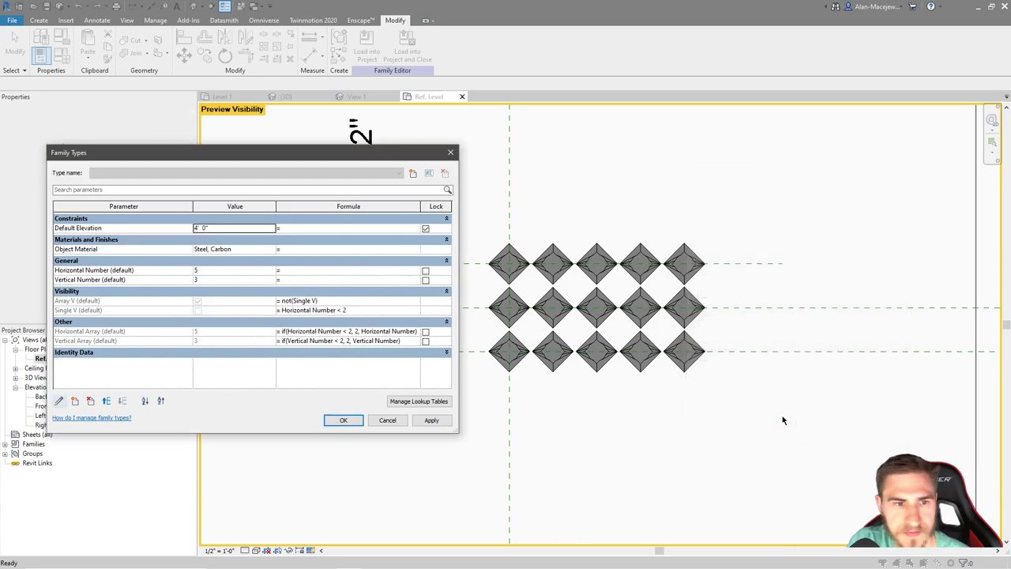
{"action": "left_click", "coordinate": [203, 281]}
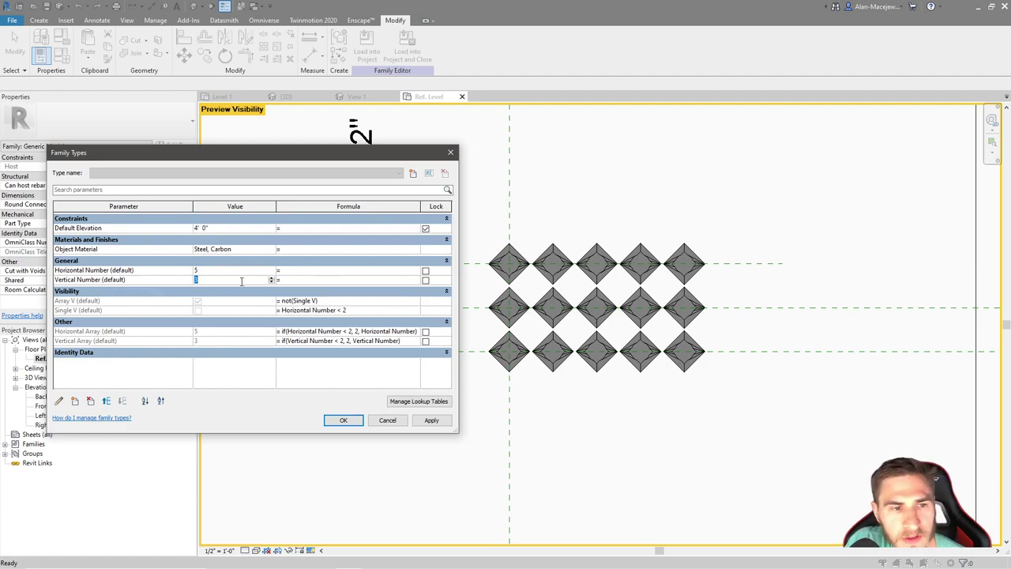
Preview one row, change the Single V formula to Vertical Number < 2, then apply three rows
{"action": "left_click", "coordinate": [196, 282]}
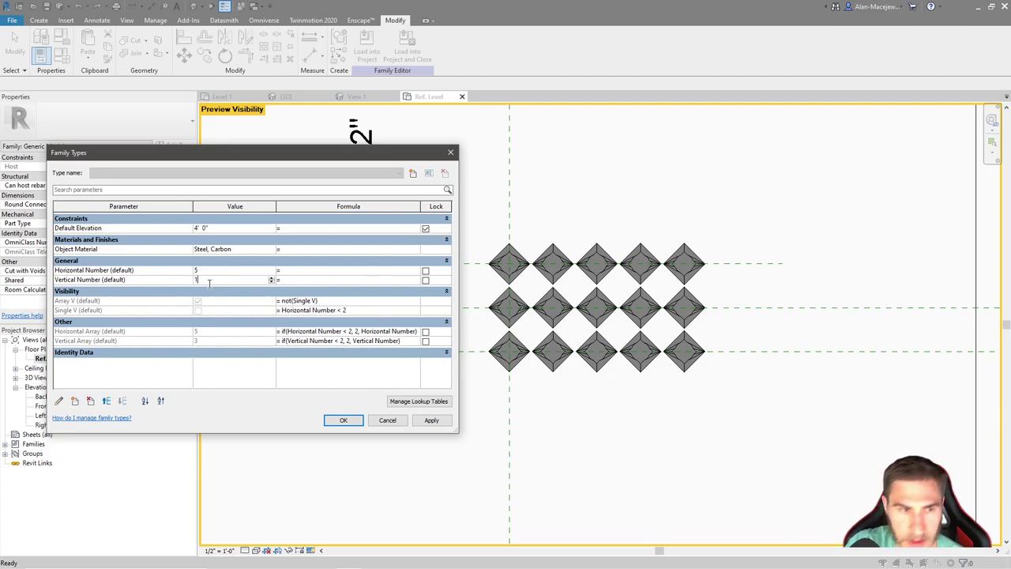
{"action": "type", "text": "1"}
{"action": "left_click", "coordinate": [431, 421]}
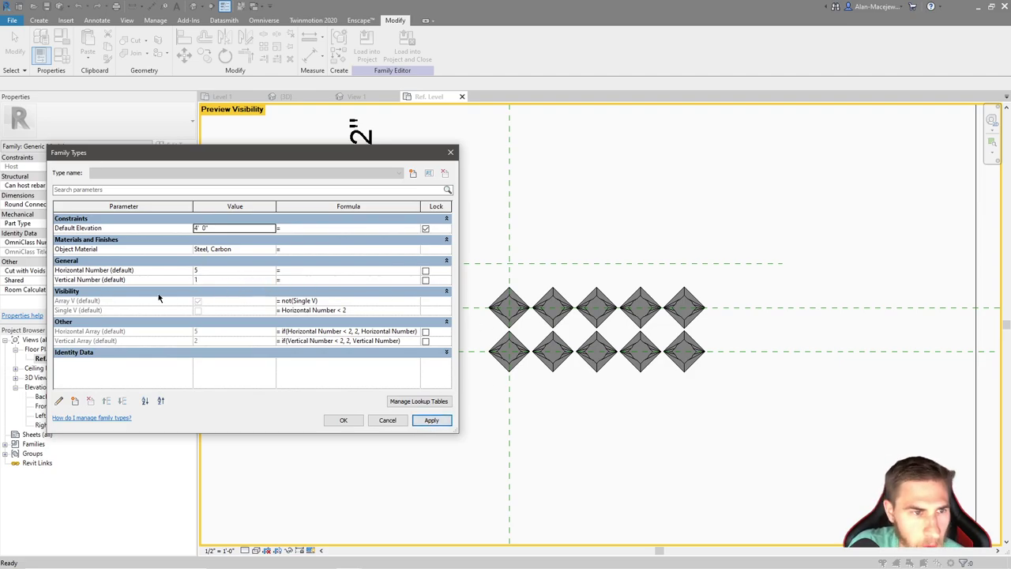
{"action": "left_click", "coordinate": [281, 311]}
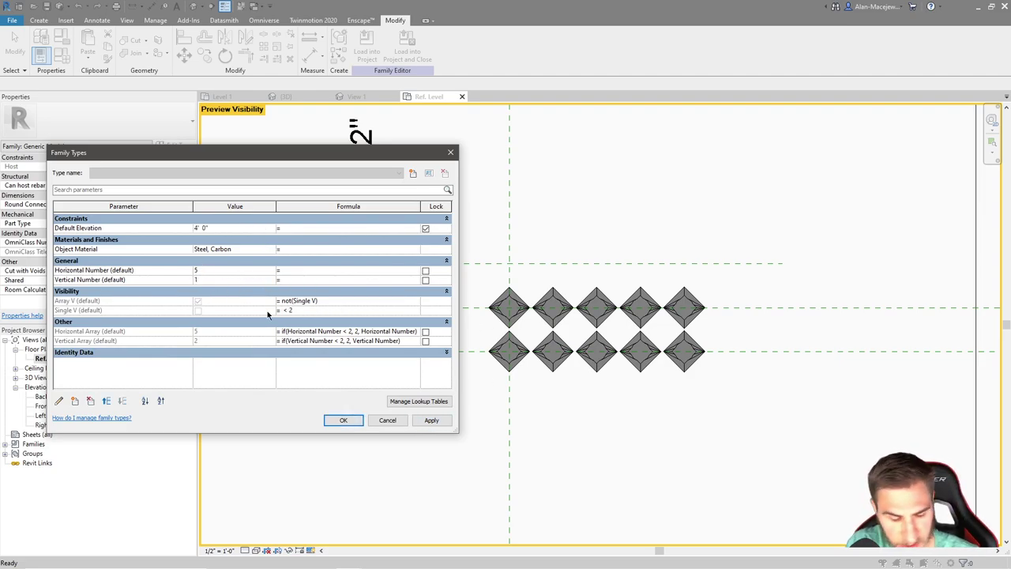
{"action": "type", "text": "Vertical Numb"}
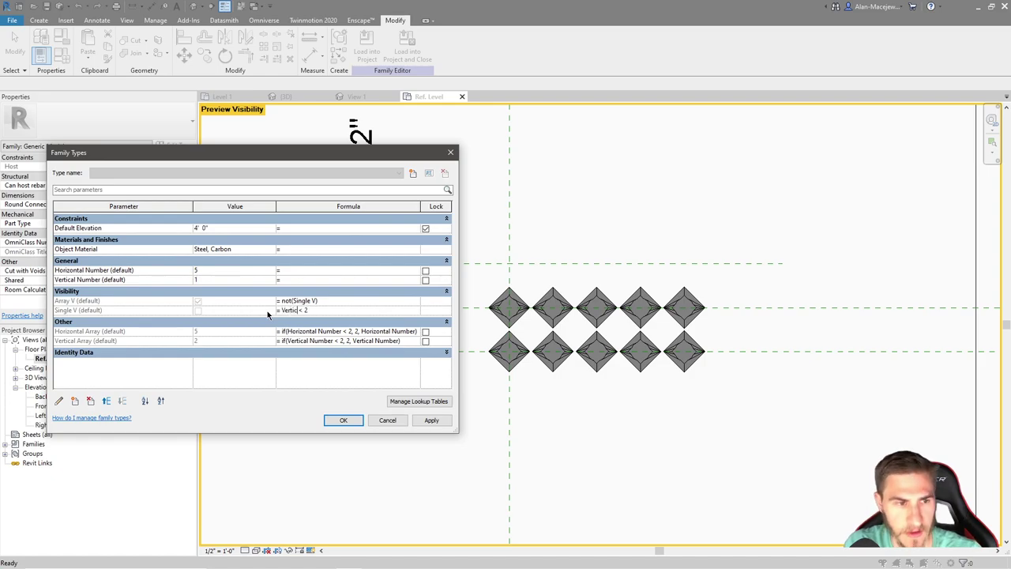
{"action": "type", "text": "er"}
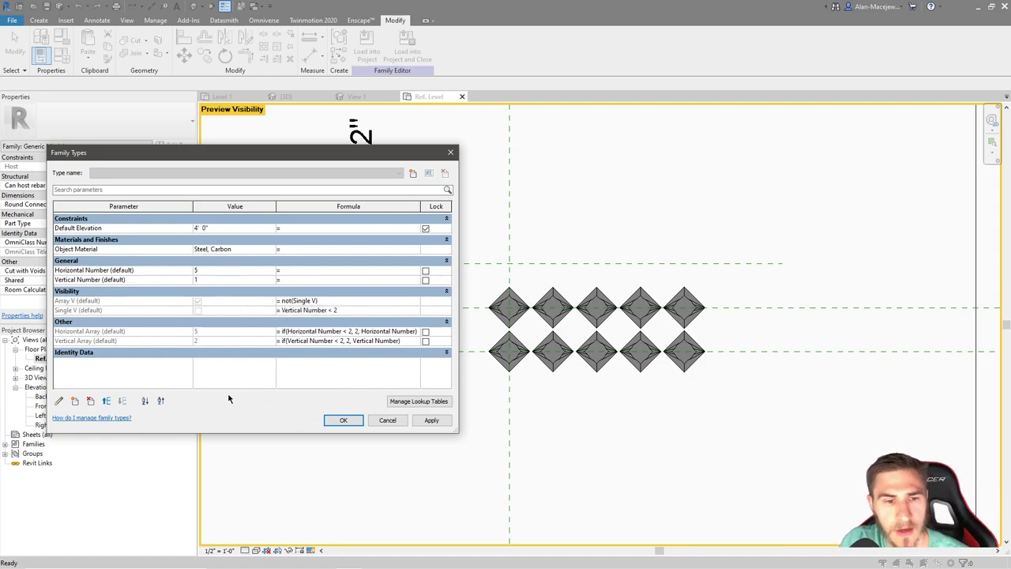
{"action": "left_click", "coordinate": [229, 279]}
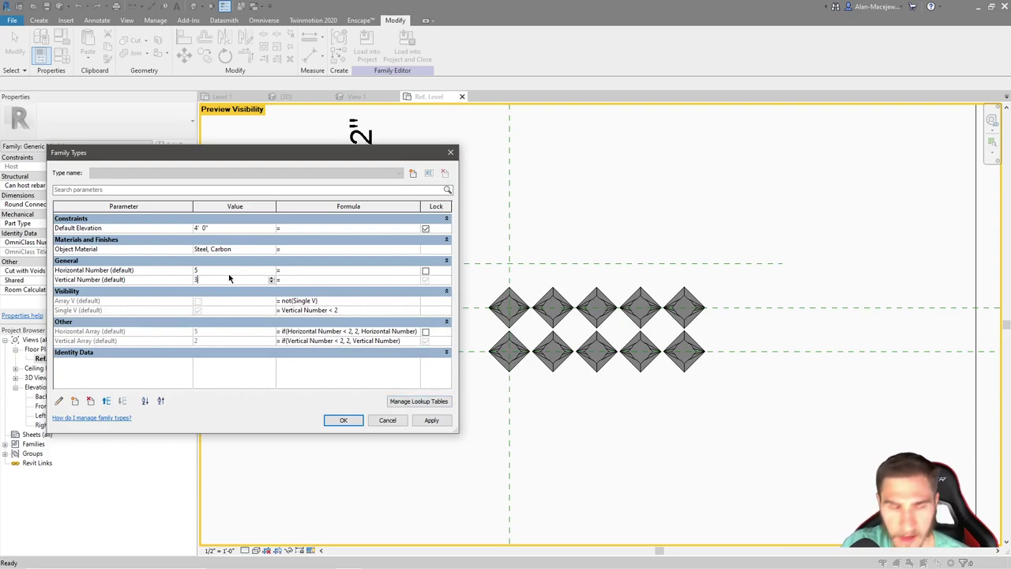
{"action": "left_click", "coordinate": [431, 419]}
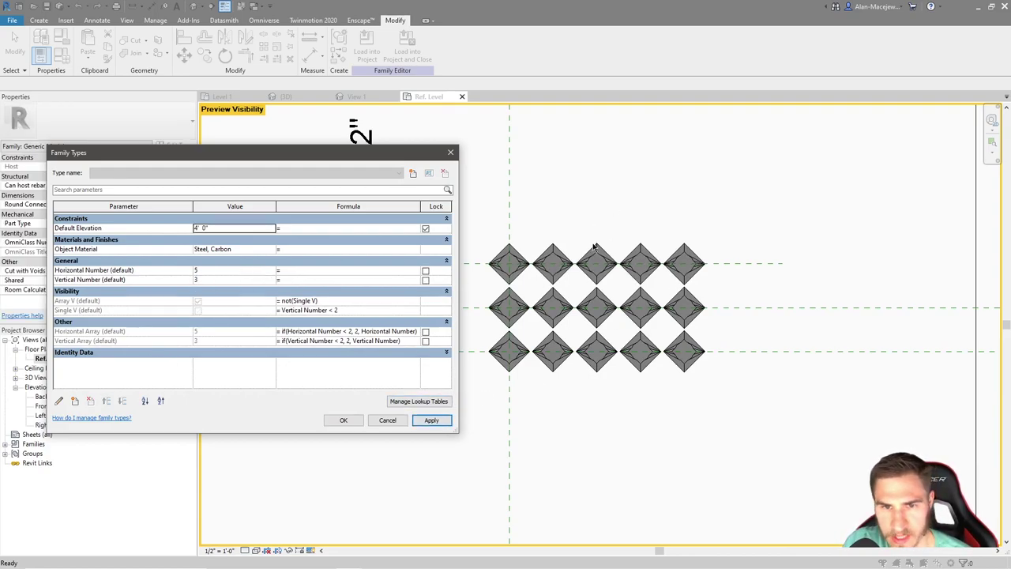
{"action": "left_click", "coordinate": [211, 278]}
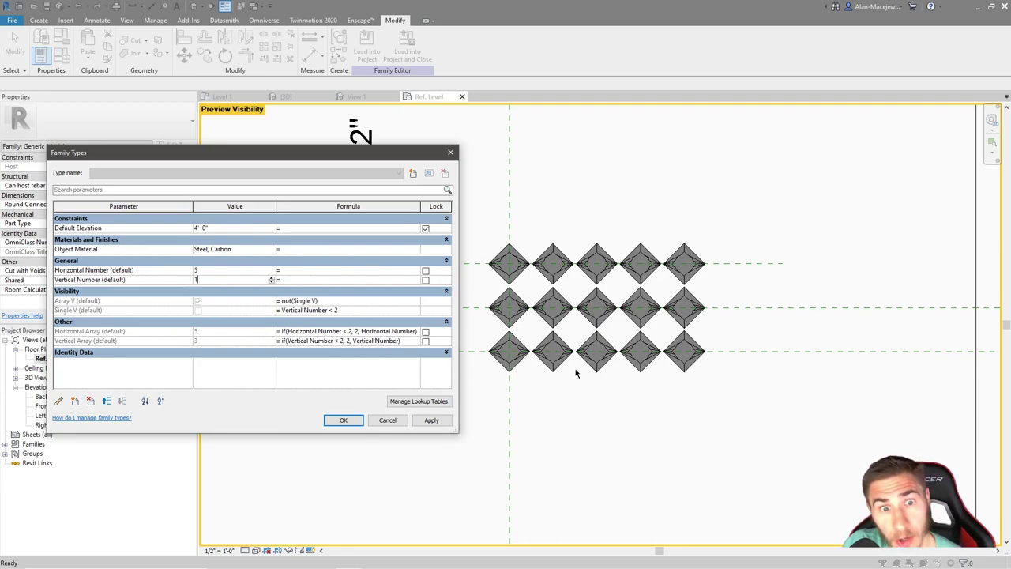
Apply Vertical Number 1 and Horizontal Number 6 for a single row of six diamonds, then close Family Types
{"action": "left_click", "coordinate": [433, 420]}
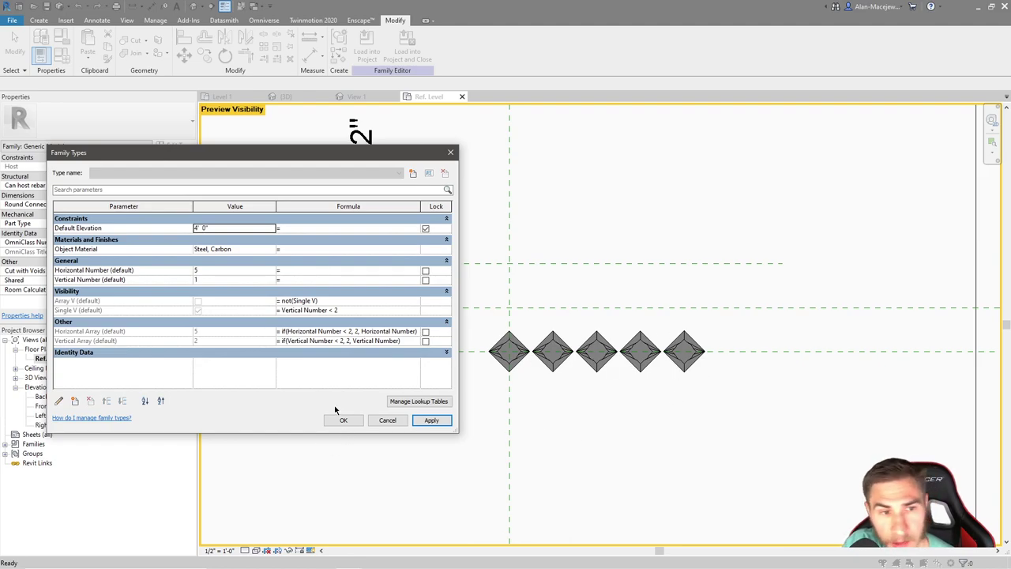
{"action": "left_click", "coordinate": [253, 270]}
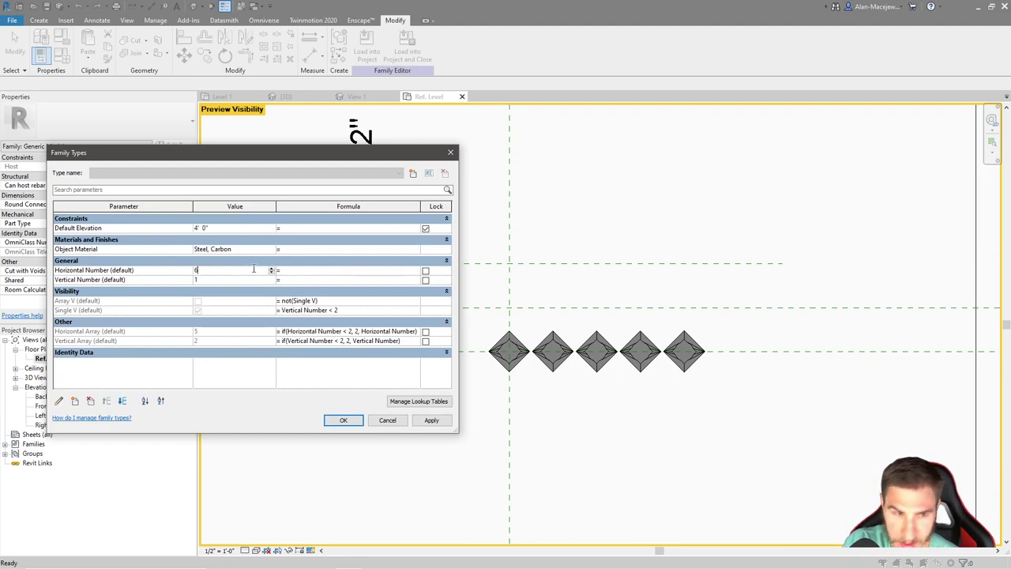
{"action": "type", "text": "6"}
{"action": "left_click", "coordinate": [431, 420]}
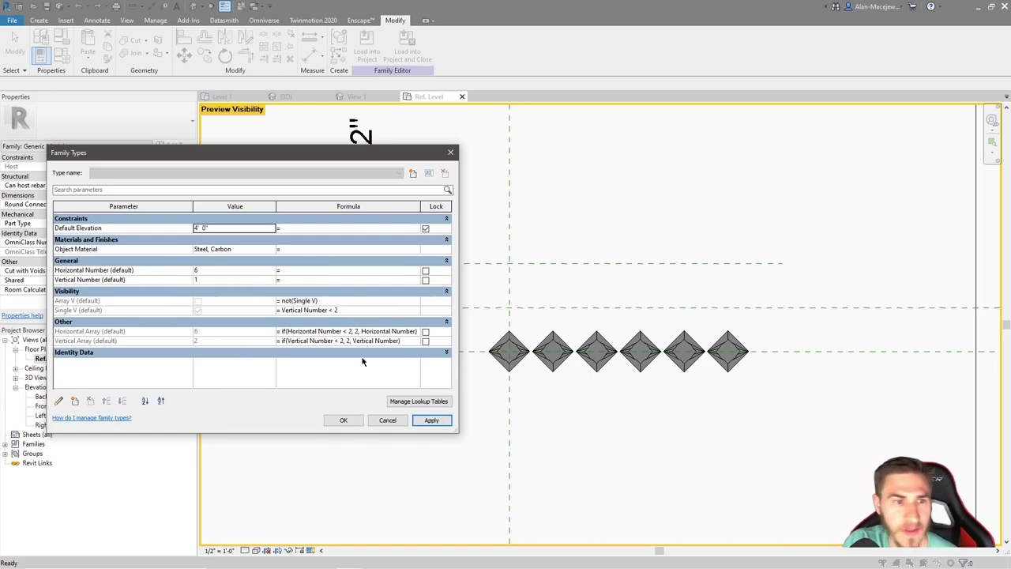
{"action": "left_click", "coordinate": [343, 420]}
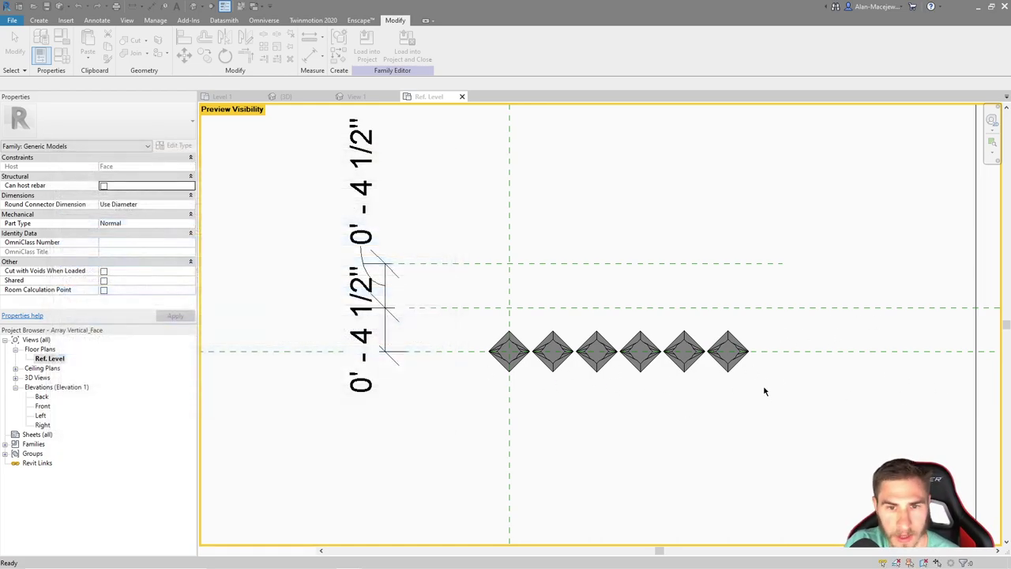
Save the family over the existing file and select the nested horizontal array
{"action": "left_click", "coordinate": [49, 6]}
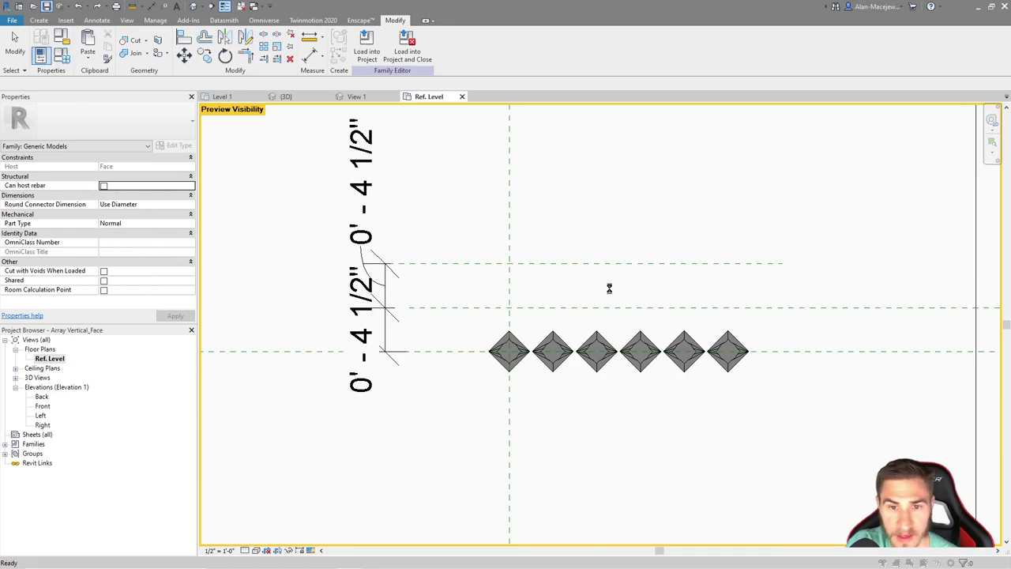
{"action": "left_click", "coordinate": [485, 294]}
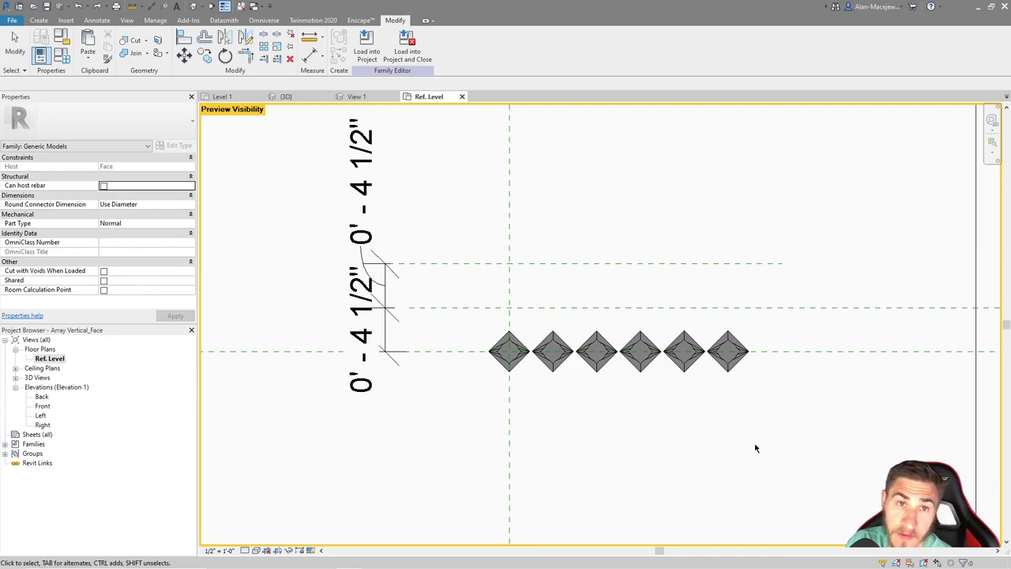
{"action": "left_click", "coordinate": [518, 349]}
In Family Types (FT), set Horizontal Number to 1 and Vertical Number to 3
{"action": "key", "text": "f"}
{"action": "key", "text": "t"}
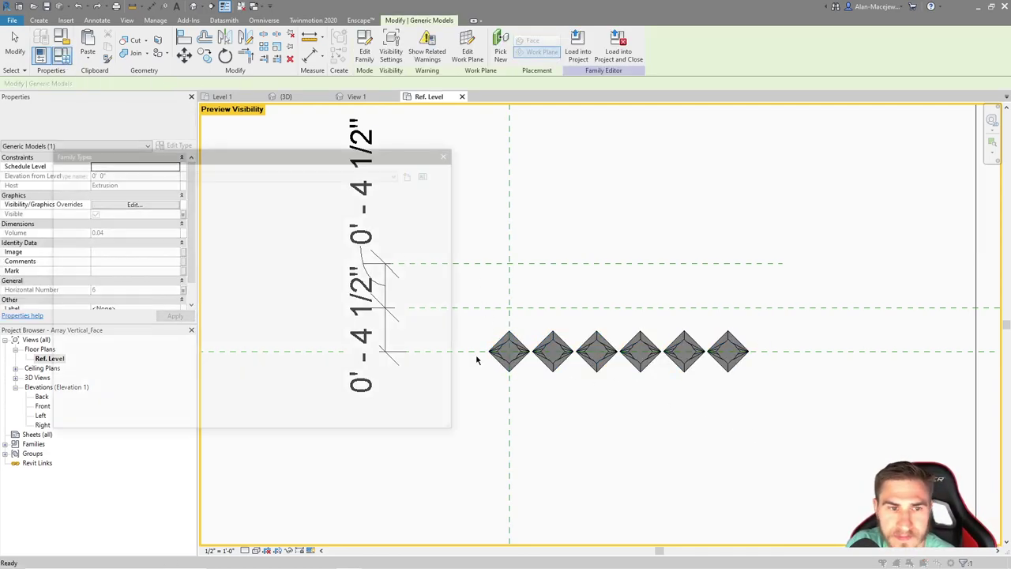
{"action": "left_click", "coordinate": [218, 271]}
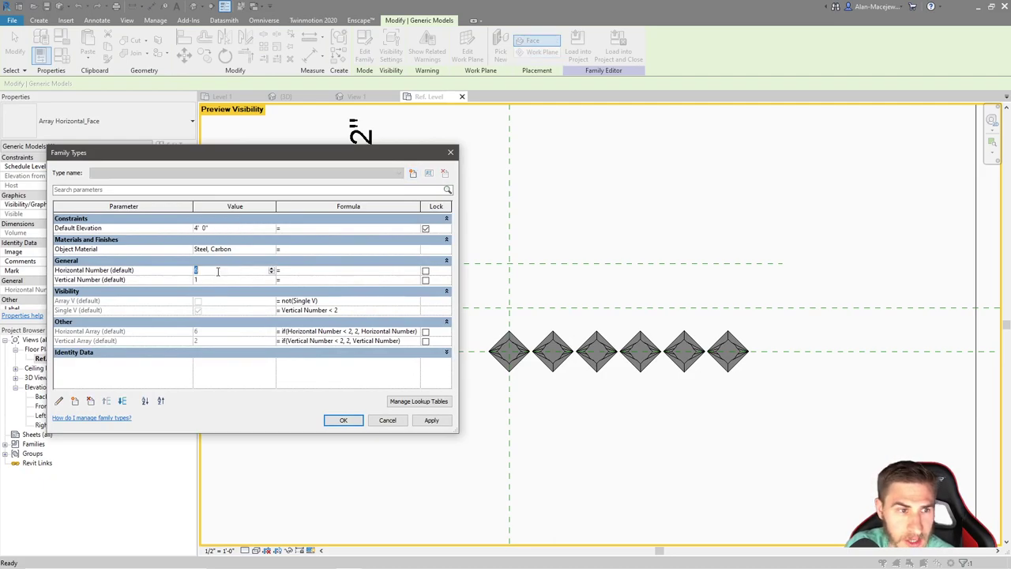
{"action": "left_click", "coordinate": [429, 420]}
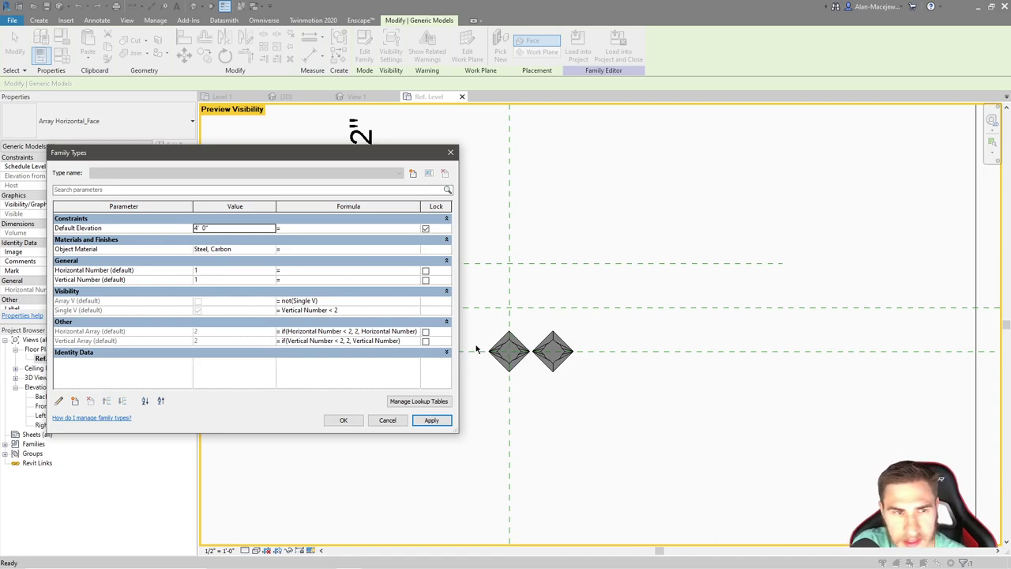
{"action": "left_click", "coordinate": [235, 280]}
{"action": "type", "text": "3"}
{"action": "key", "text": "Return"}
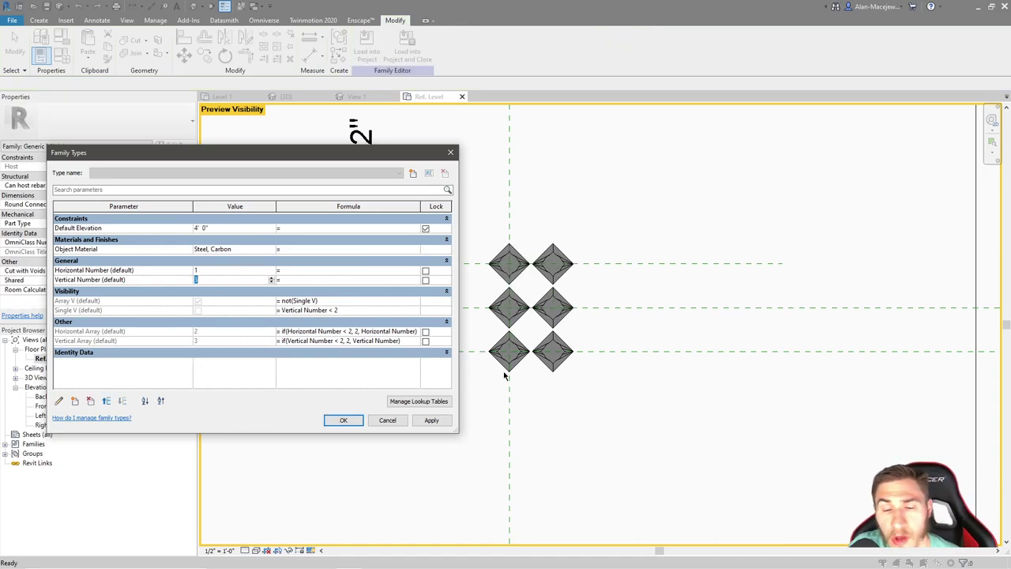
{"action": "left_click", "coordinate": [342, 420]}
Edit the bottom-row group and select the horizontal array inside it
{"action": "left_click", "coordinate": [553, 369]}
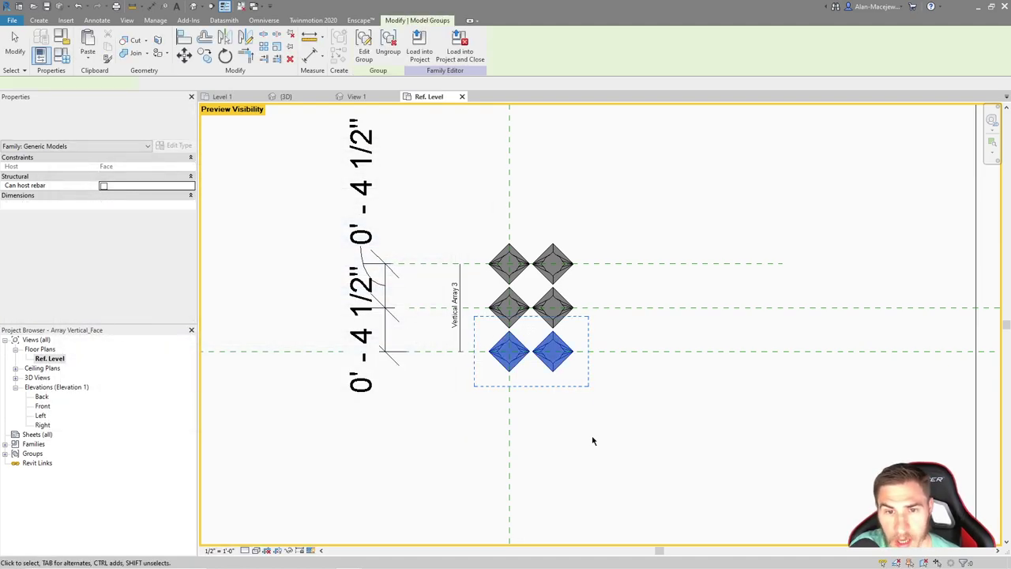
{"action": "left_click", "coordinate": [363, 45]}
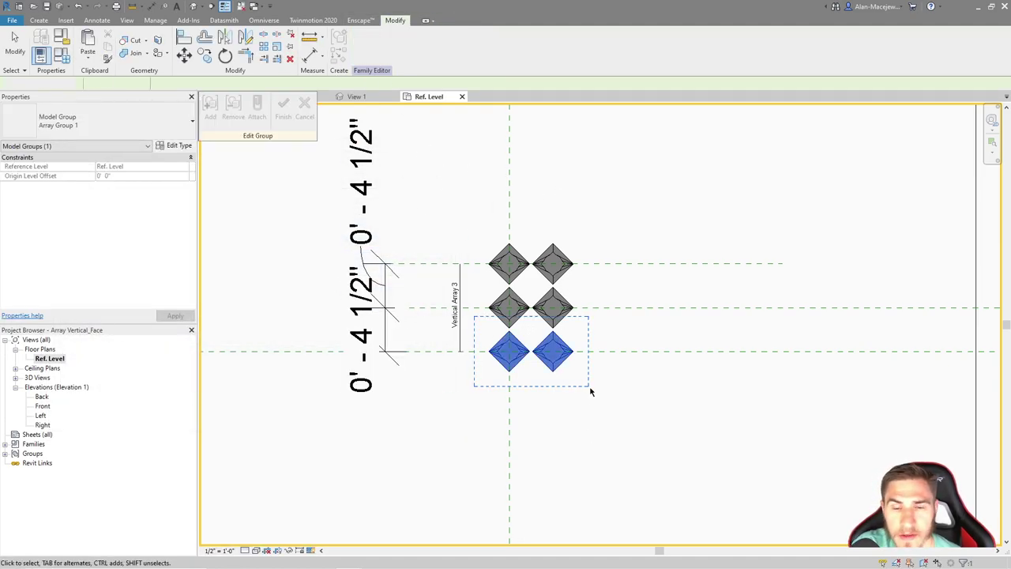
{"action": "left_click", "coordinate": [535, 355]}
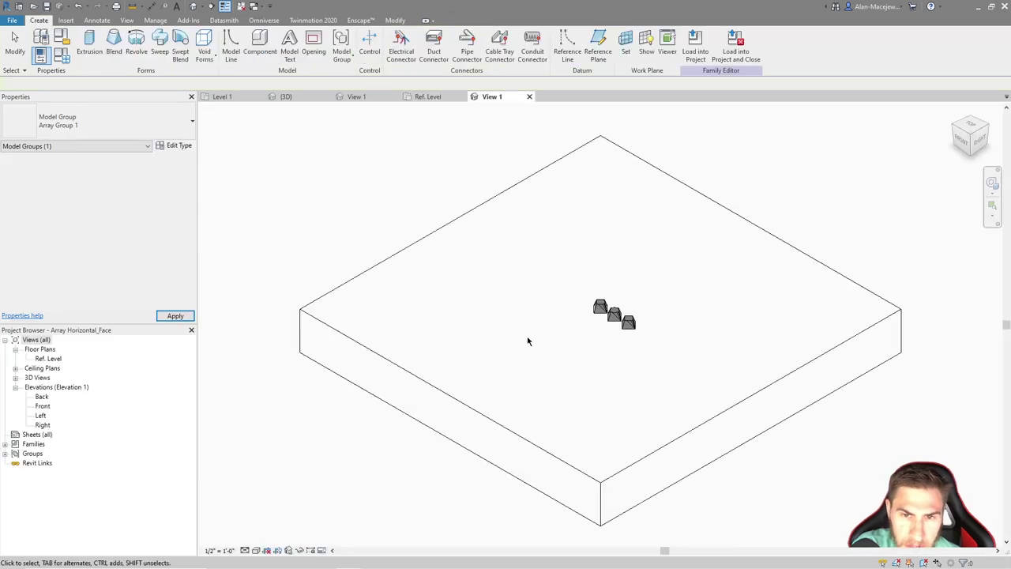
Open the Ref. Level plan, zoom in, and edit the diamond array group
{"action": "key", "text": "Escape"}
{"action": "double_click", "coordinate": [48, 359]}
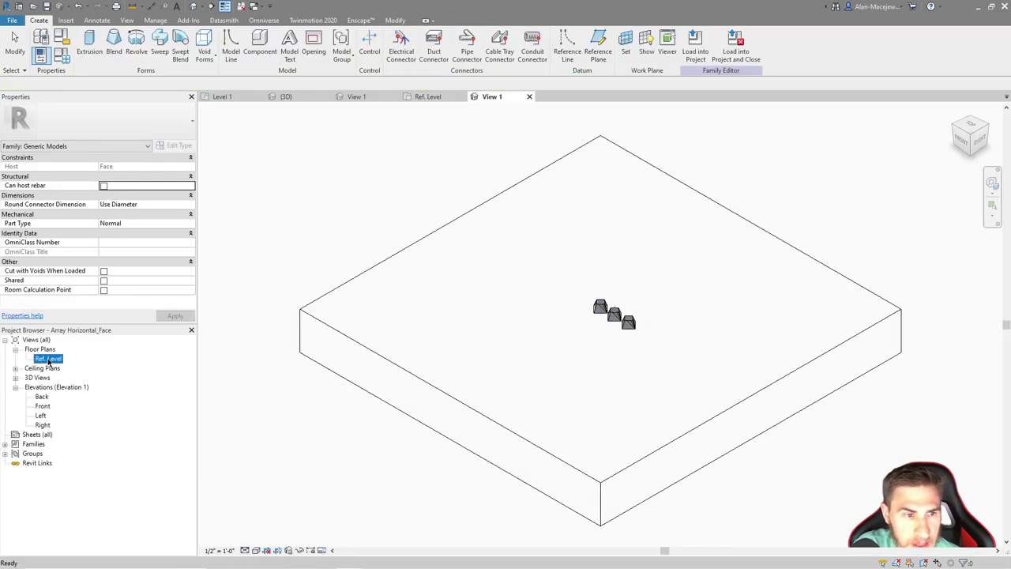
{"action": "scroll", "coordinate": [620, 346], "scroll_direction": "up", "scroll_amount": 5}
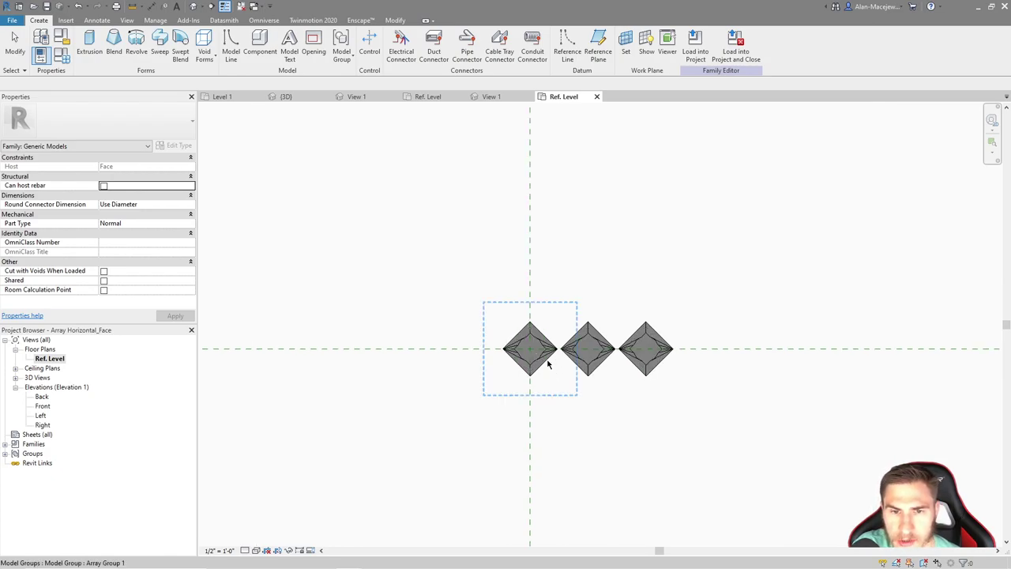
{"action": "left_click", "coordinate": [549, 363]}
{"action": "left_click", "coordinate": [362, 44]}
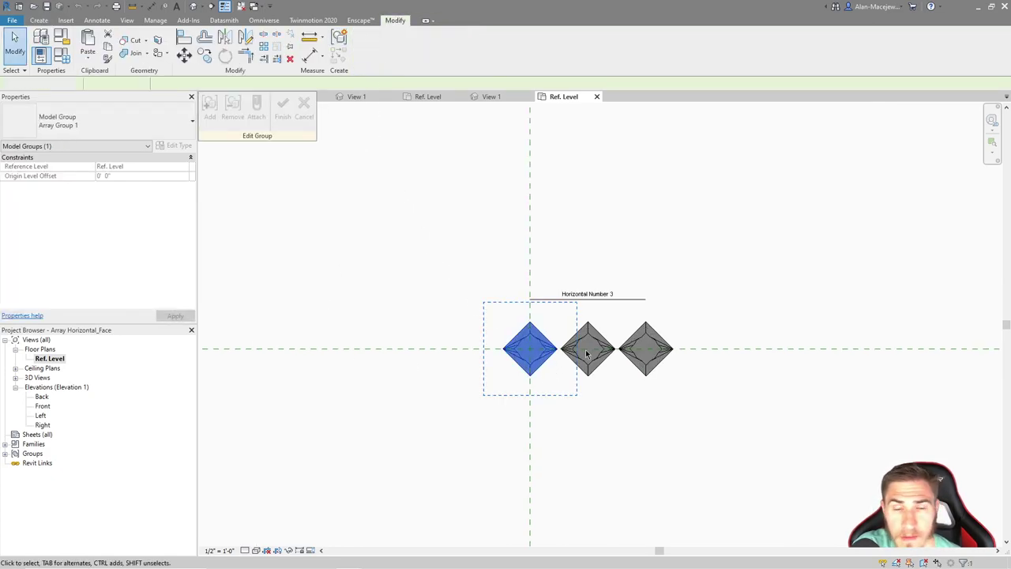
Exit group editing without changes and select the first diamond array object
{"action": "left_click", "coordinate": [540, 364]}
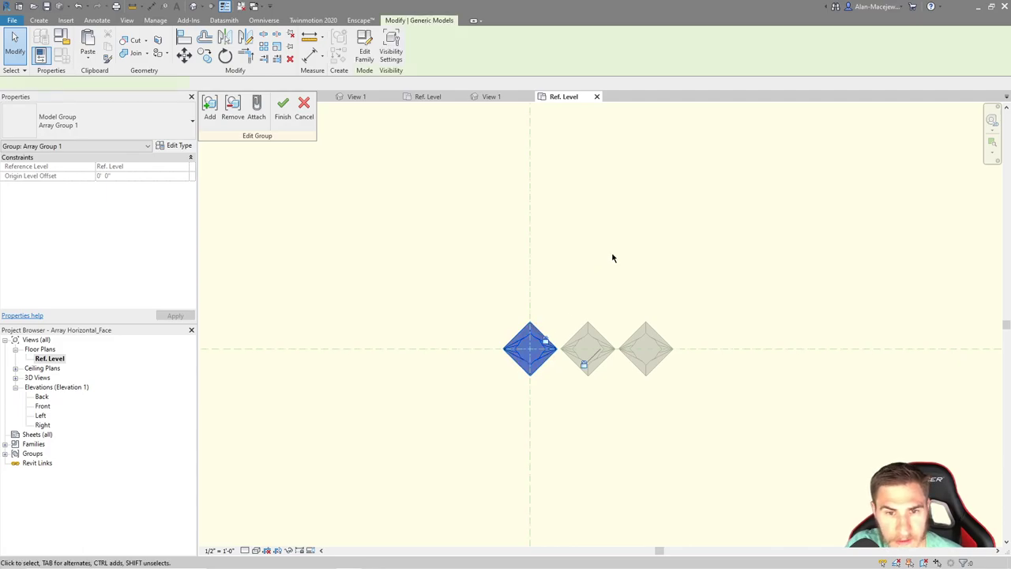
{"action": "left_click", "coordinate": [445, 261]}
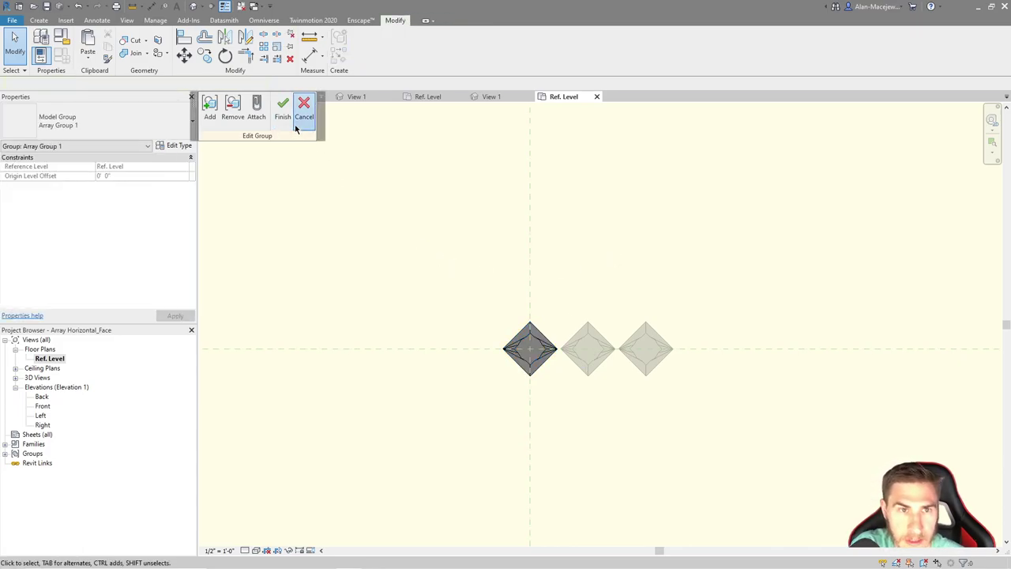
{"action": "left_click", "coordinate": [303, 115]}
{"action": "left_click", "coordinate": [87, 59]}
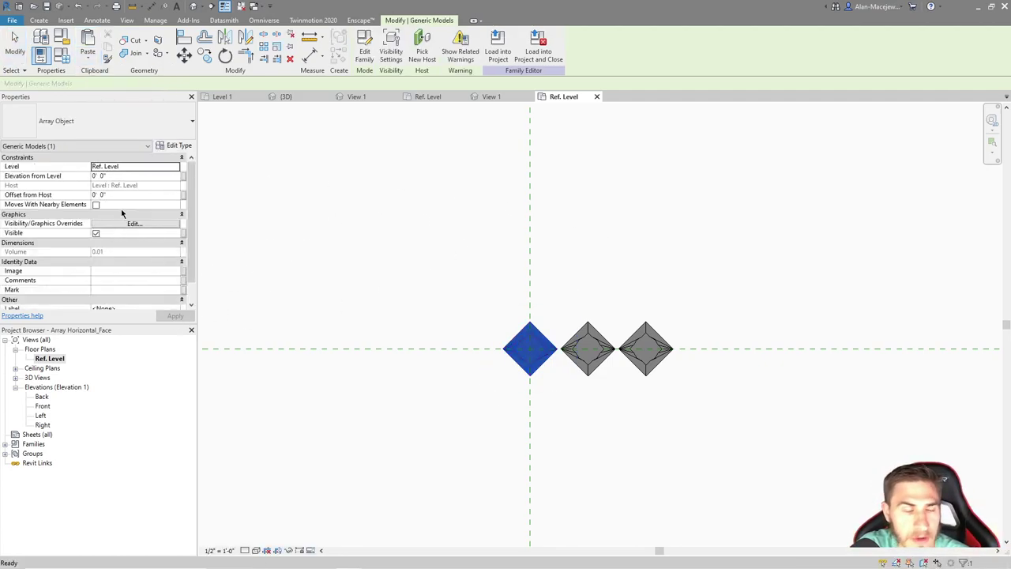
Associate its visibility with a new instance Yes/No parameter, Single H, grouped under Visibility
{"action": "left_click", "coordinate": [184, 214]}
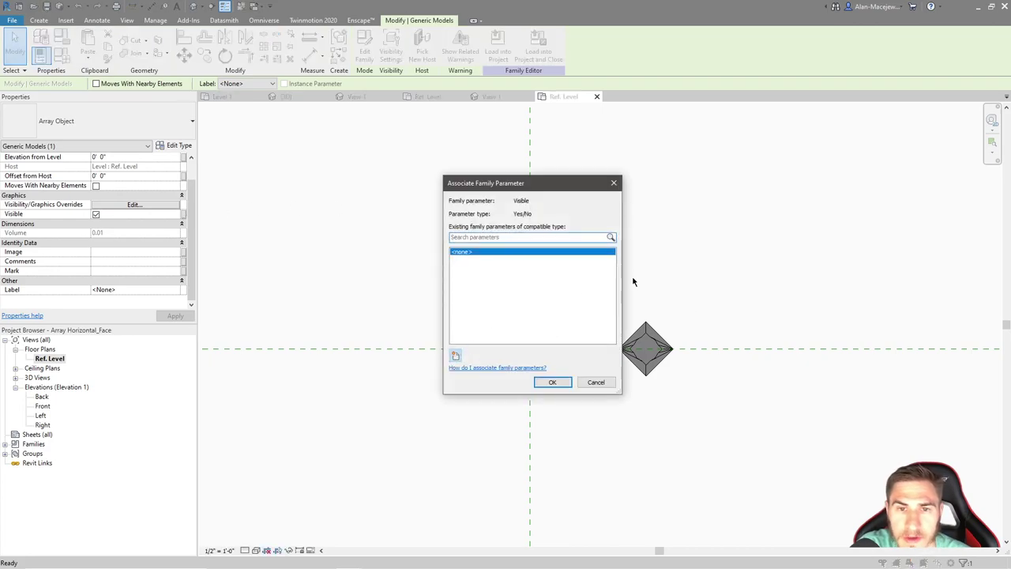
{"action": "left_click", "coordinate": [652, 279]}
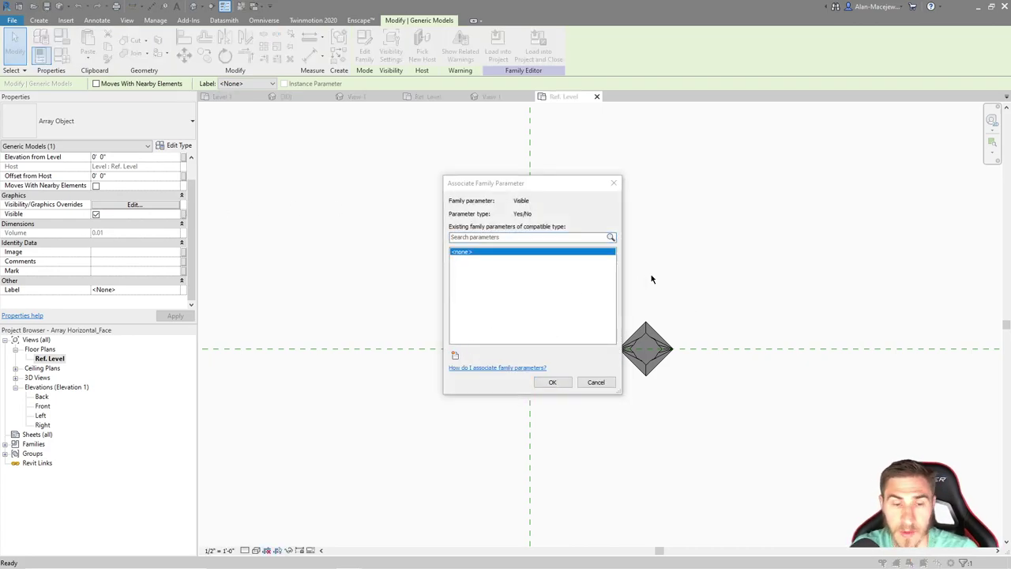
{"action": "type", "text": "Singo"}
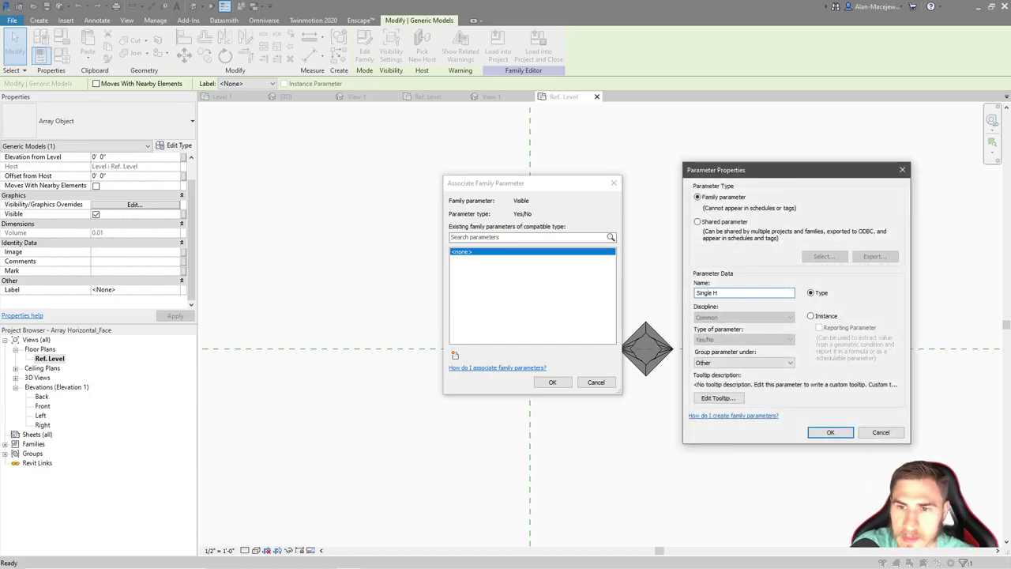
{"action": "left_click", "coordinate": [810, 316]}
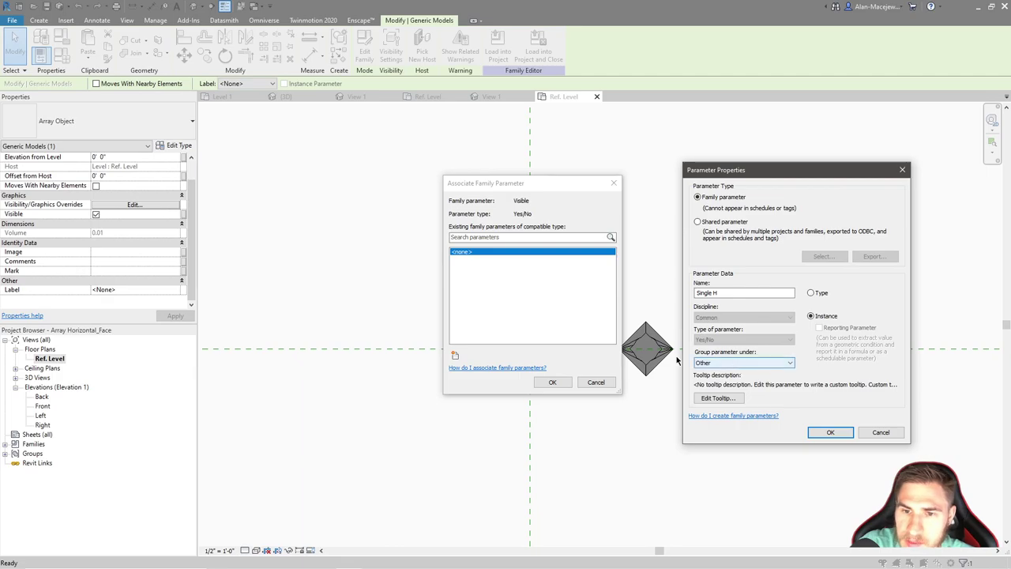
{"action": "left_click", "coordinate": [714, 364]}
{"action": "left_click", "coordinate": [706, 353]}
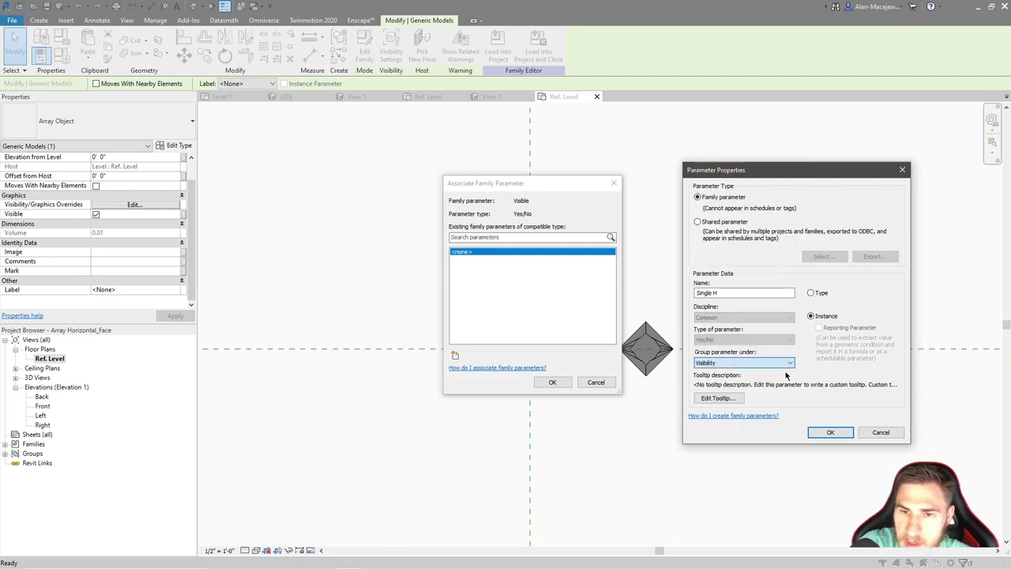
{"action": "left_click", "coordinate": [830, 432]}
{"action": "left_click", "coordinate": [550, 380]}
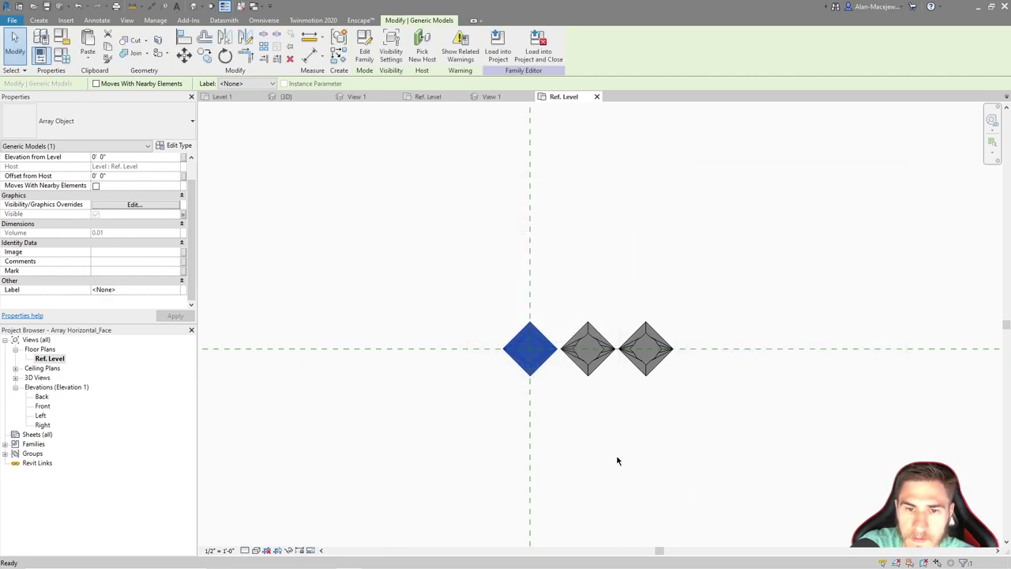
{"action": "left_click", "coordinate": [571, 375]}
{"action": "double_click", "coordinate": [595, 364]}
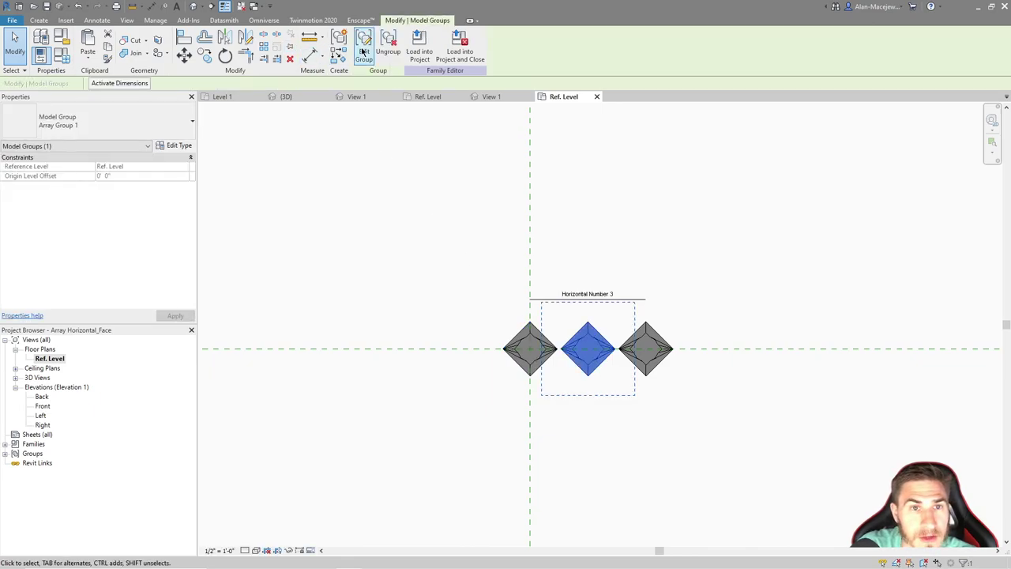
Tie the grouped diamond's visibility to a new instance Yes/No parameter, Array H, under Visibility
{"action": "left_click", "coordinate": [608, 347]}
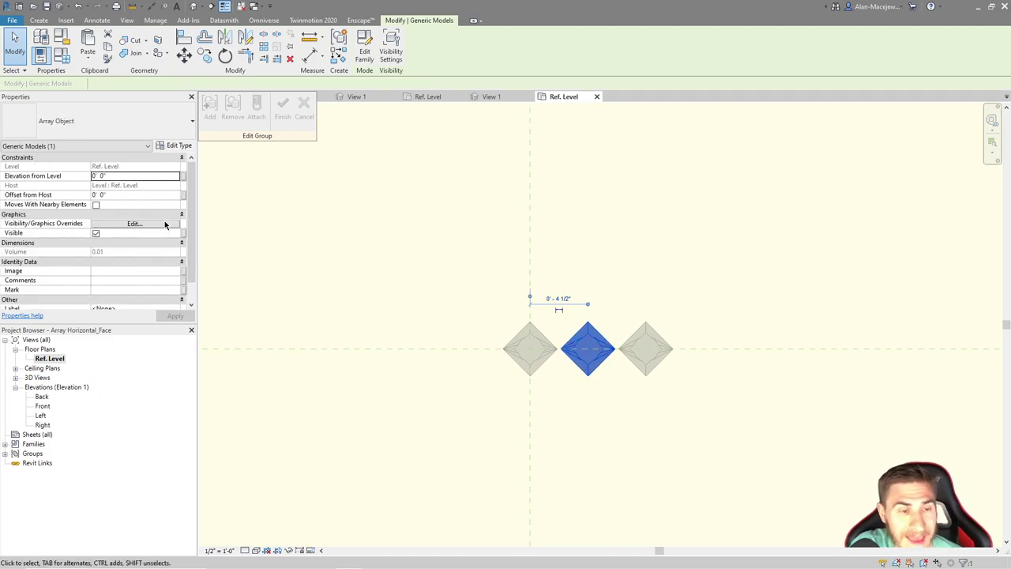
{"action": "left_click", "coordinate": [183, 233]}
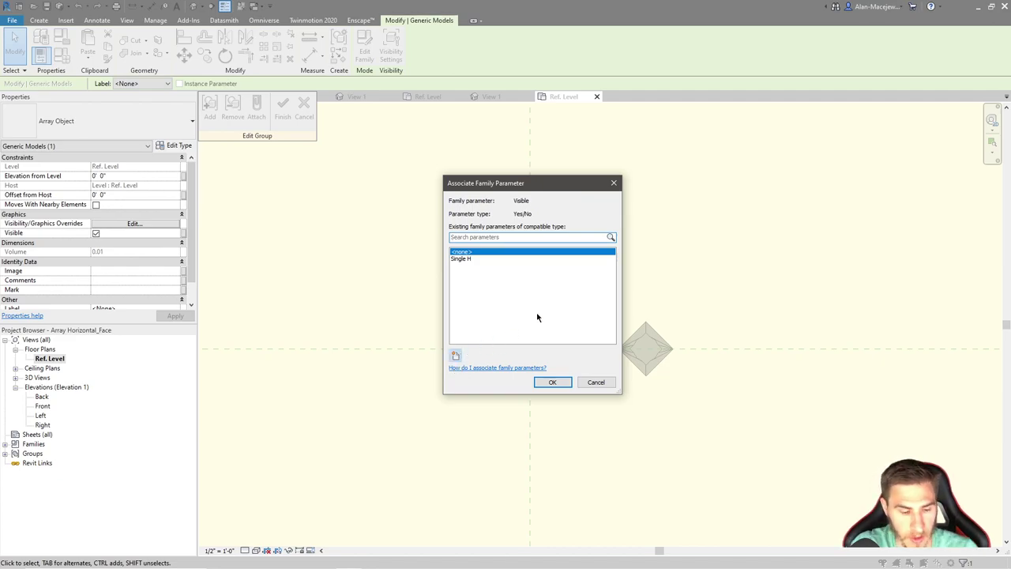
{"action": "left_click", "coordinate": [455, 355]}
{"action": "type", "text": "Arra"}
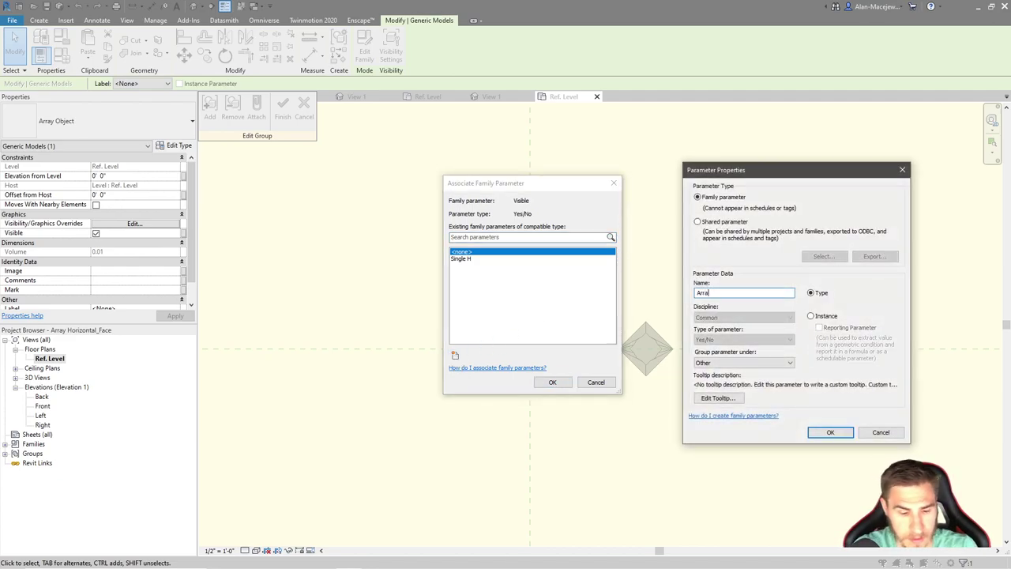
{"action": "type", "text": "y F"}
{"action": "key", "text": "BackSpace"}
{"action": "type", "text": "H"}
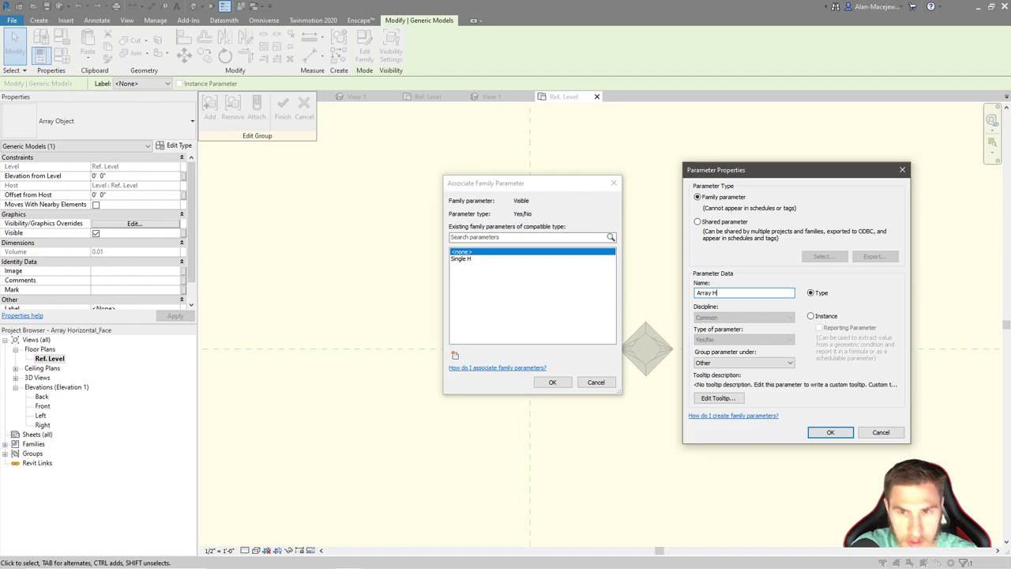
{"action": "left_click", "coordinate": [810, 316]}
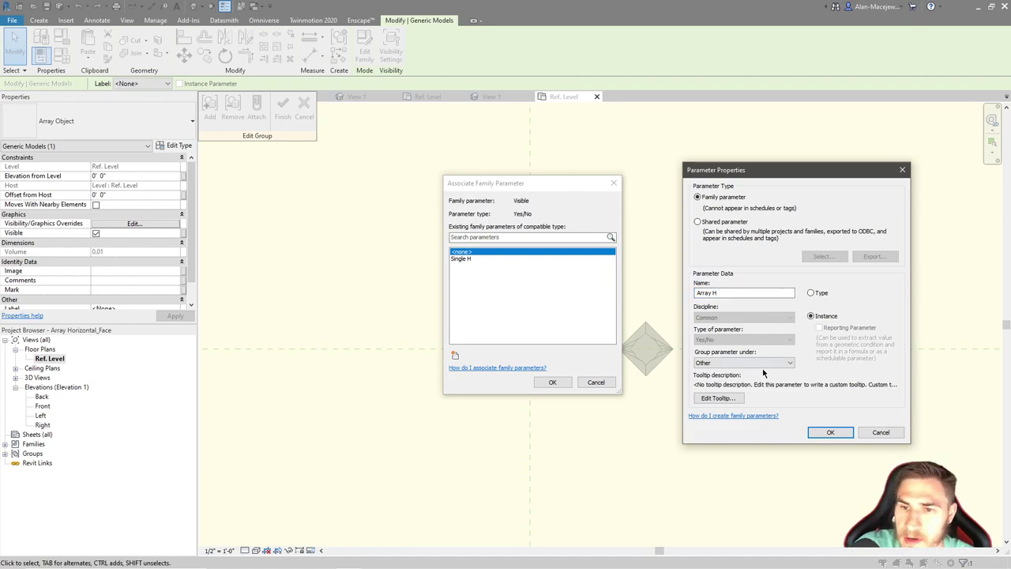
{"action": "left_click", "coordinate": [742, 362]}
{"action": "left_click", "coordinate": [731, 351]}
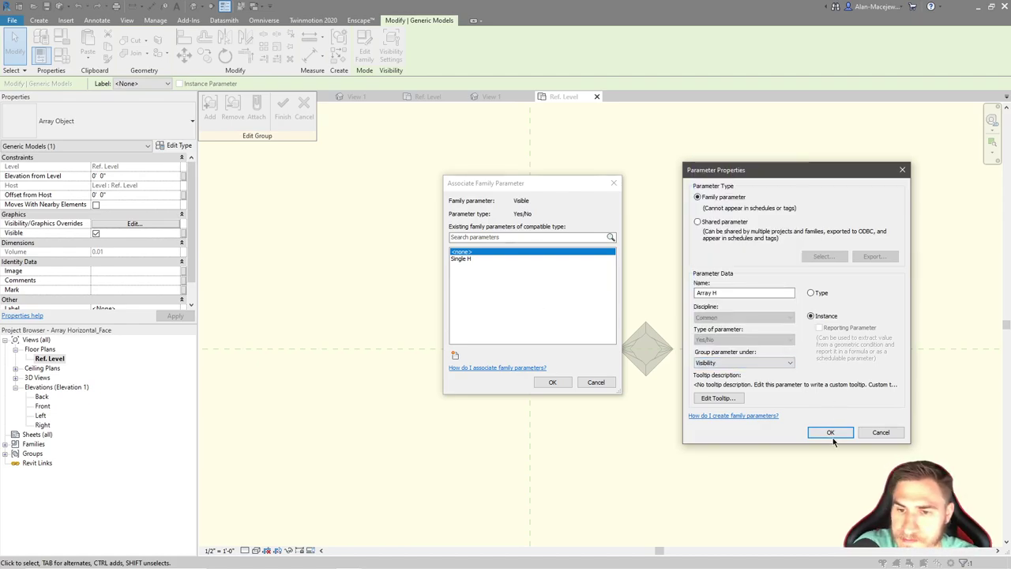
{"action": "left_click", "coordinate": [831, 432]}
{"action": "left_click", "coordinate": [562, 385]}
{"action": "left_click", "coordinate": [283, 109]}
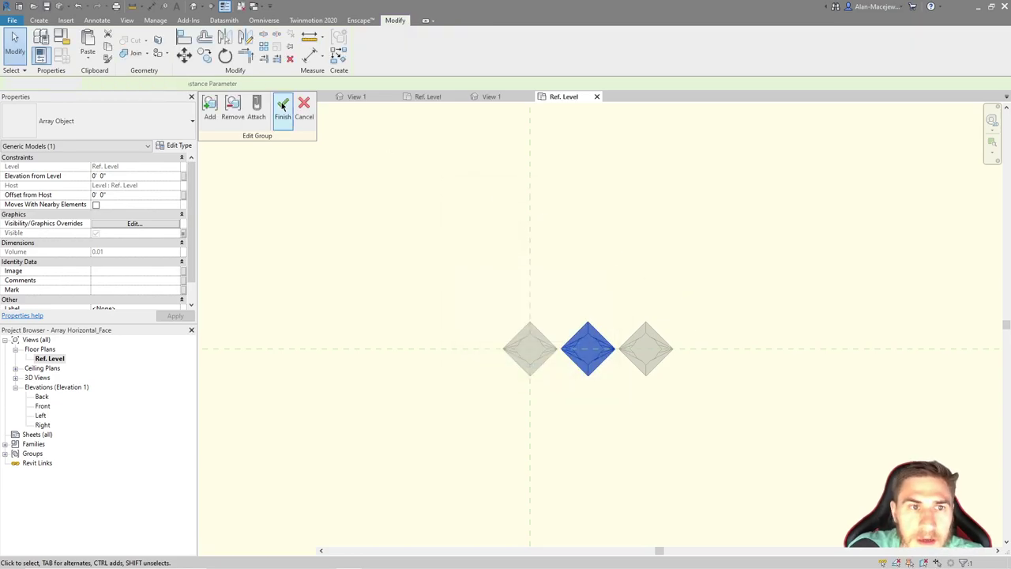
{"action": "left_click", "coordinate": [326, 171]}
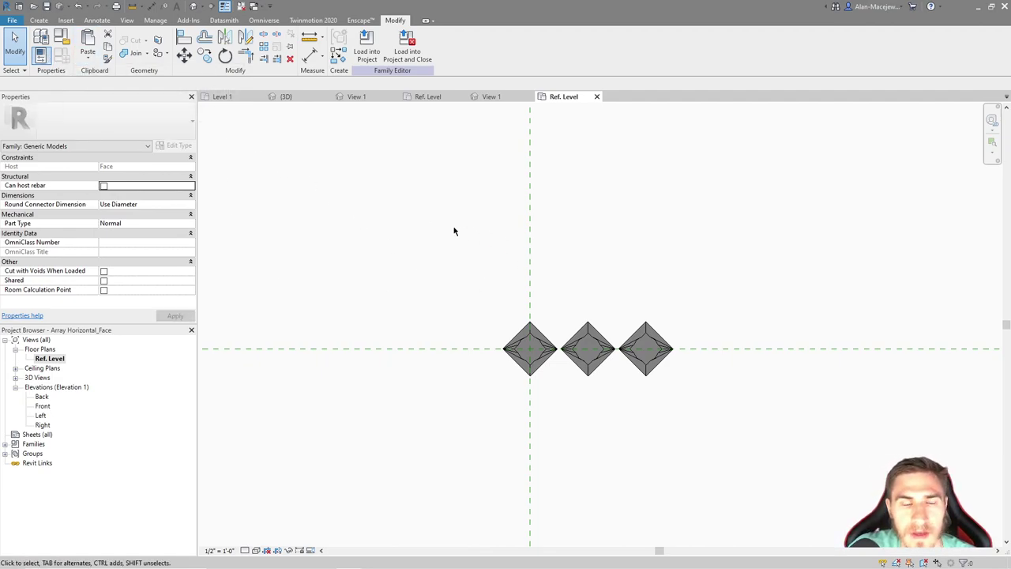
Open the family's Family Types dialog and move it aside
{"action": "left_click", "coordinate": [62, 54]}
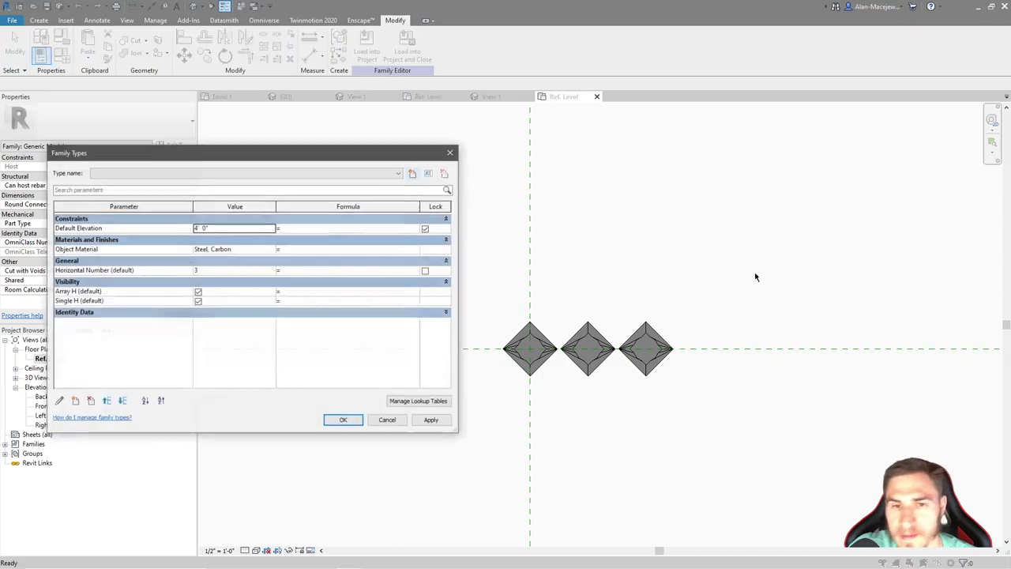
{"action": "left_click_drag", "start_coordinate": [235, 158], "coordinate": [269, 139]}
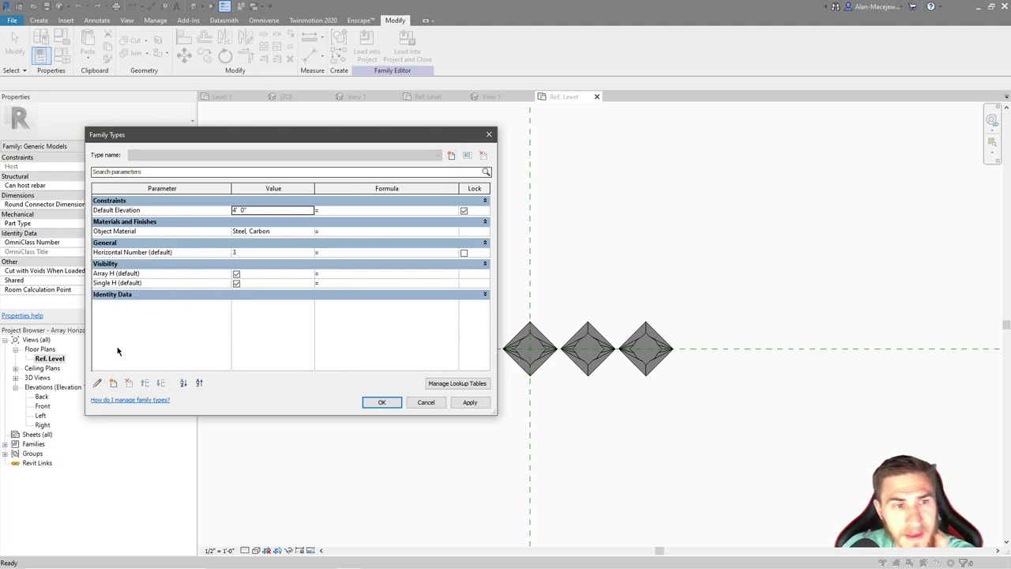
{"action": "left_click", "coordinate": [113, 383]}
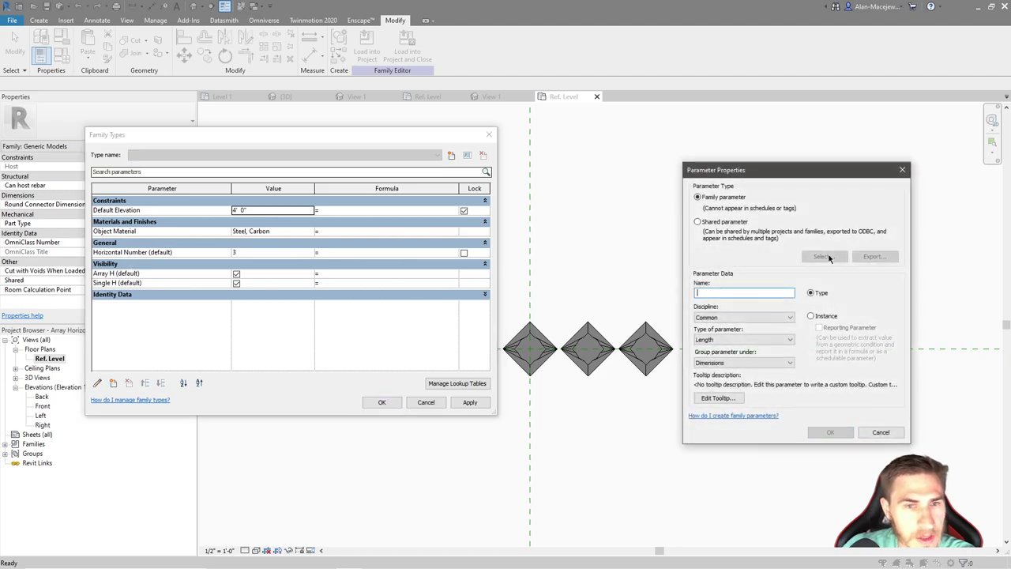
{"action": "left_click", "coordinate": [903, 168]}
Rename the Horizontal Number parameter to Horizontal Array, grouped under Other
{"action": "left_click", "coordinate": [126, 252]}
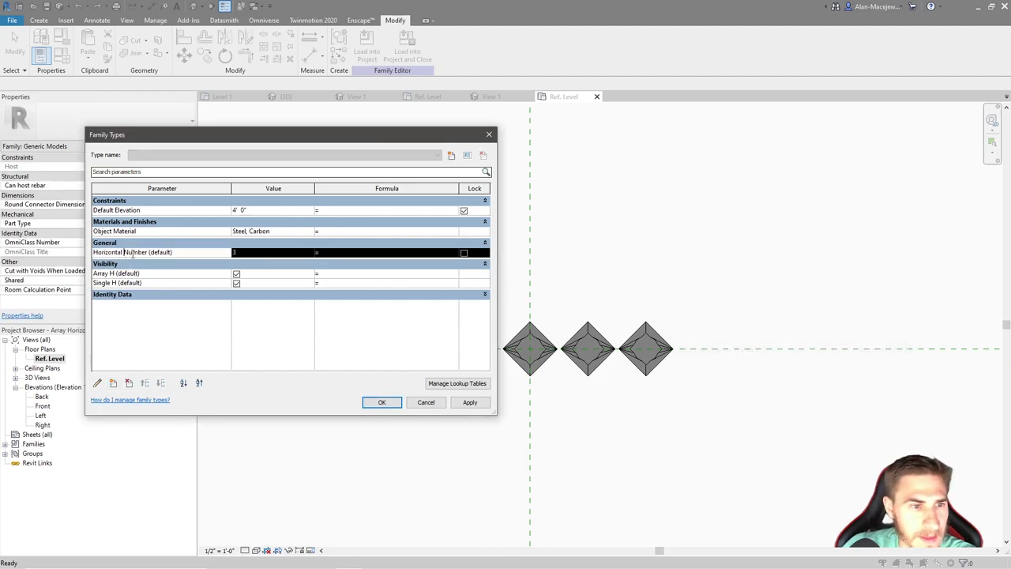
{"action": "left_click", "coordinate": [98, 383]}
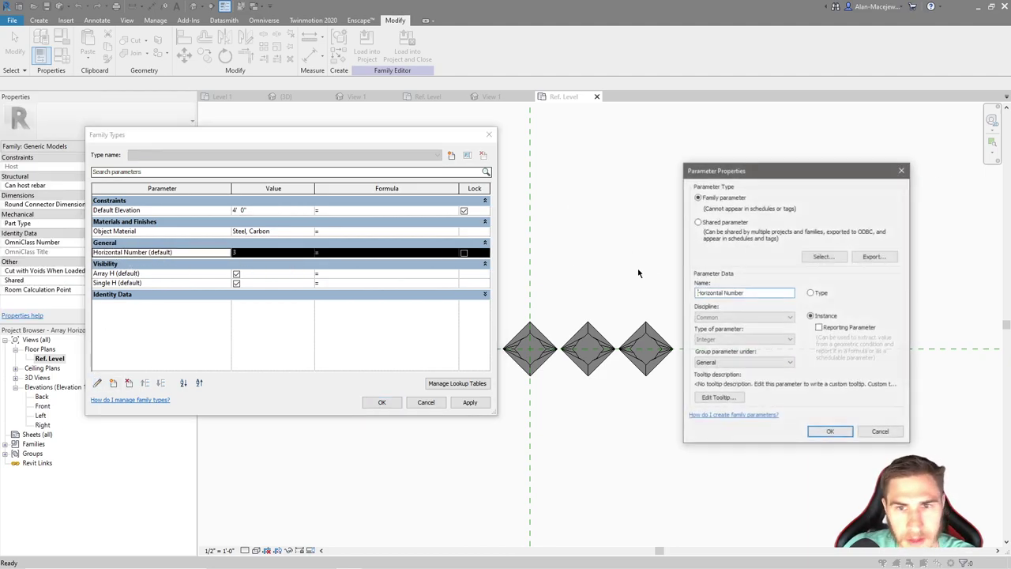
{"action": "double_click", "coordinate": [733, 293]}
{"action": "type", "text": "Arar"}
{"action": "key", "text": "BackSpace"}
{"action": "key", "text": "BackSpace"}
{"action": "type", "text": "ray"}
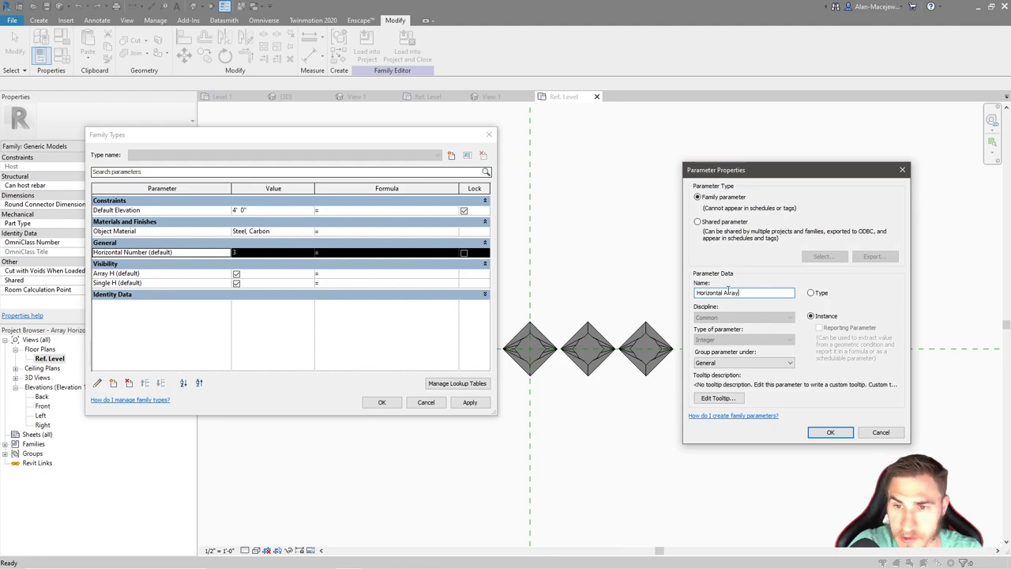
{"action": "left_click", "coordinate": [760, 363]}
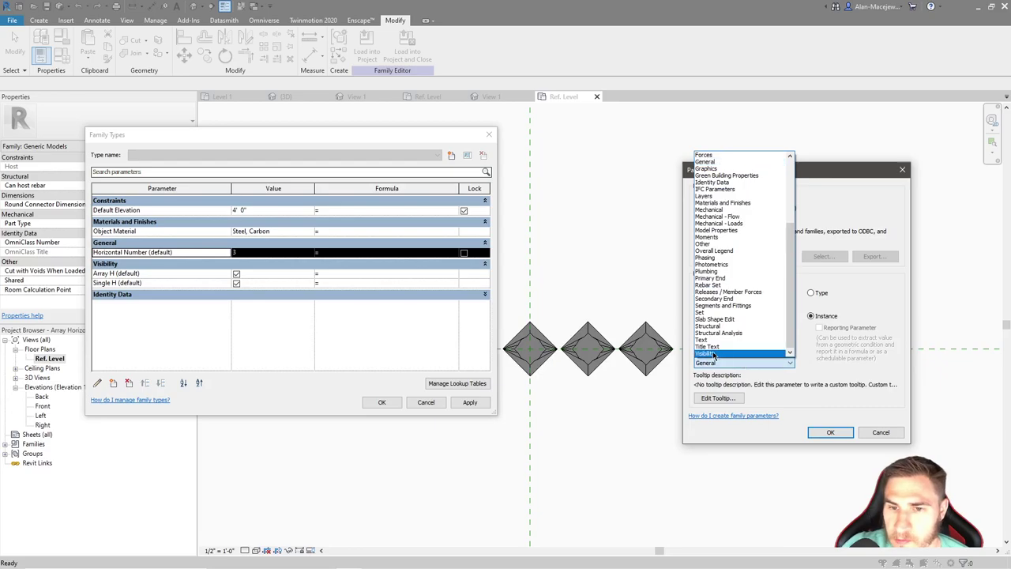
{"action": "left_click", "coordinate": [705, 243]}
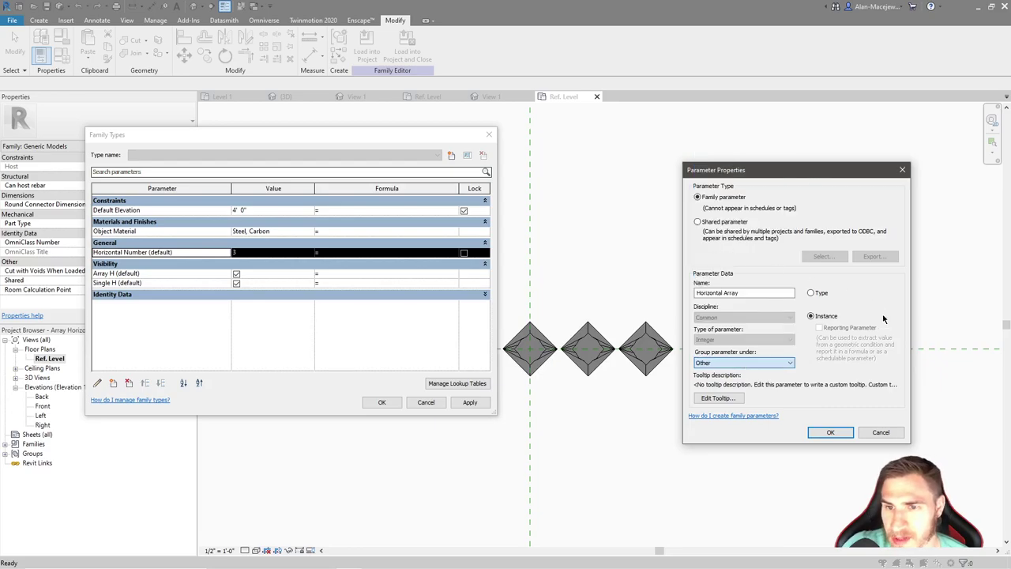
{"action": "left_click", "coordinate": [832, 433]}
Add Horizontal Number as an instance Integer parameter grouped under General
{"action": "left_click", "coordinate": [113, 384]}
{"action": "type", "text": "Hor"}
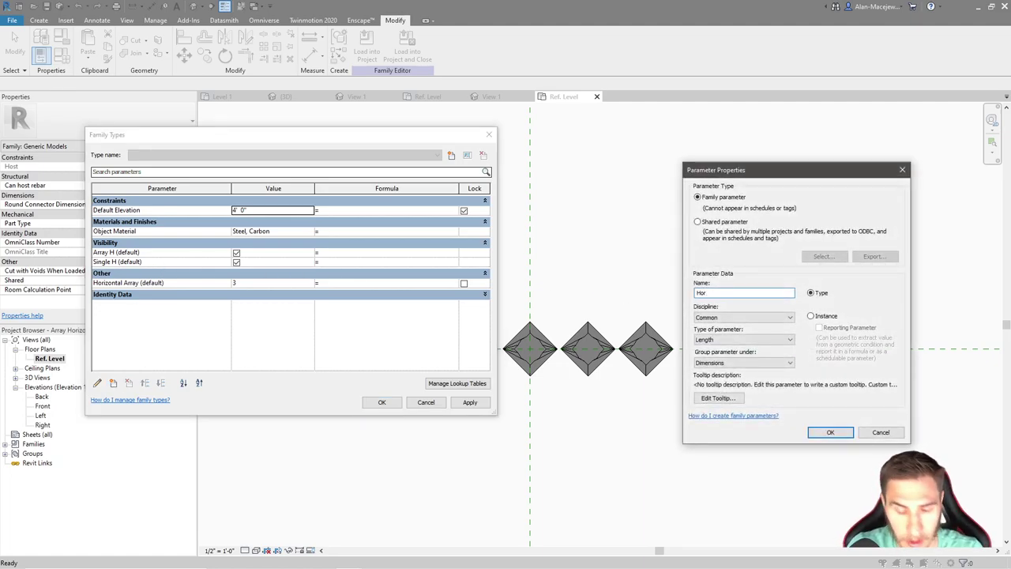
{"action": "type", "text": "izontal Number"}
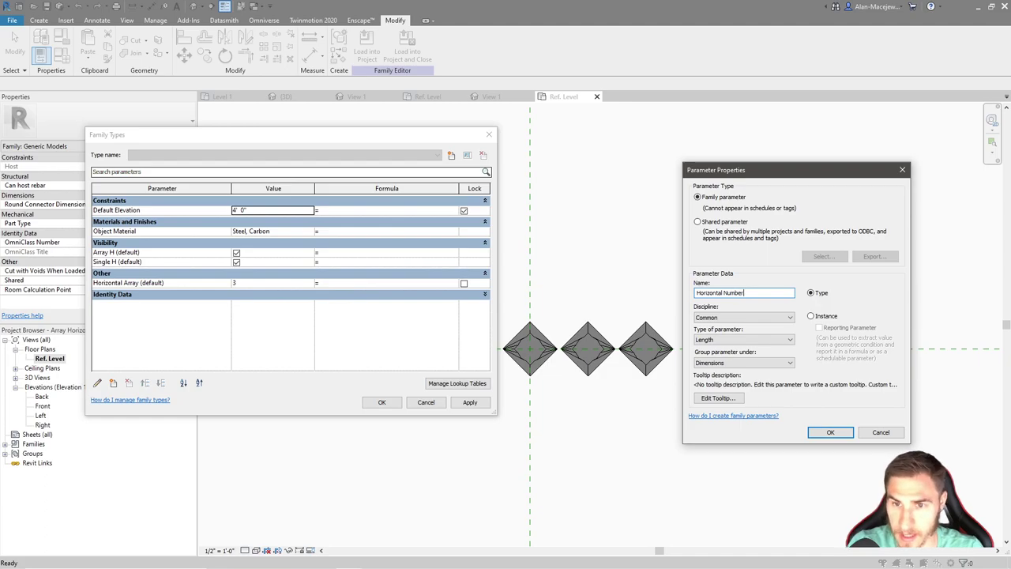
{"action": "left_click", "coordinate": [743, 339]}
{"action": "left_click", "coordinate": [738, 358]}
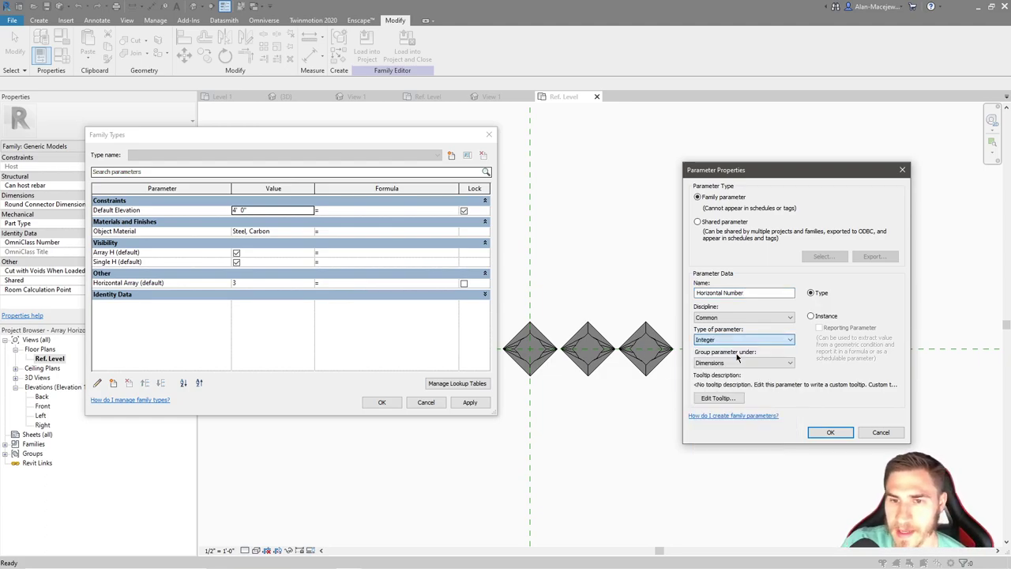
{"action": "left_click", "coordinate": [811, 316]}
{"action": "left_click", "coordinate": [743, 363]}
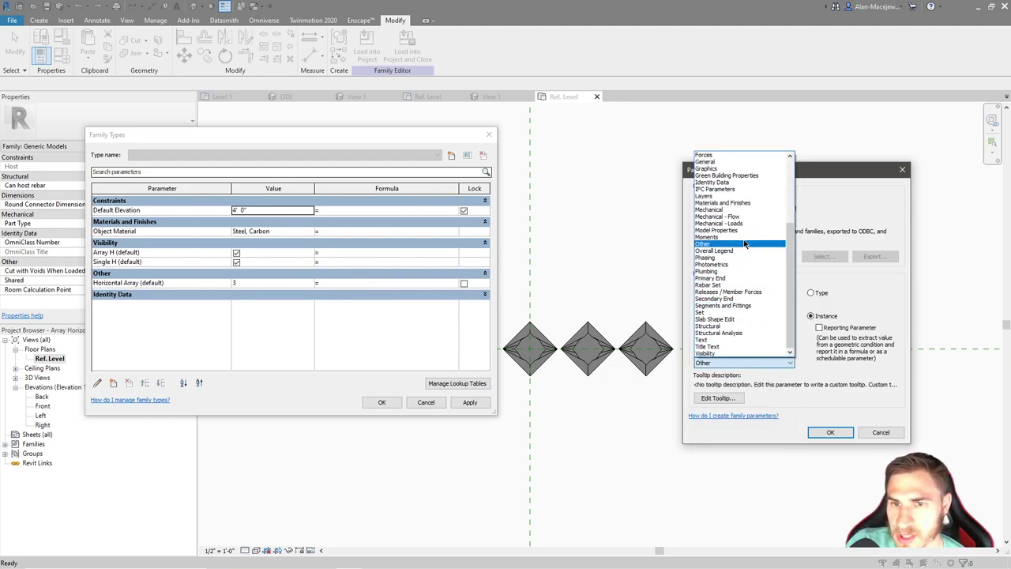
{"action": "scroll", "coordinate": [738, 285], "scroll_direction": "up", "scroll_amount": 2}
{"action": "left_click", "coordinate": [731, 206]}
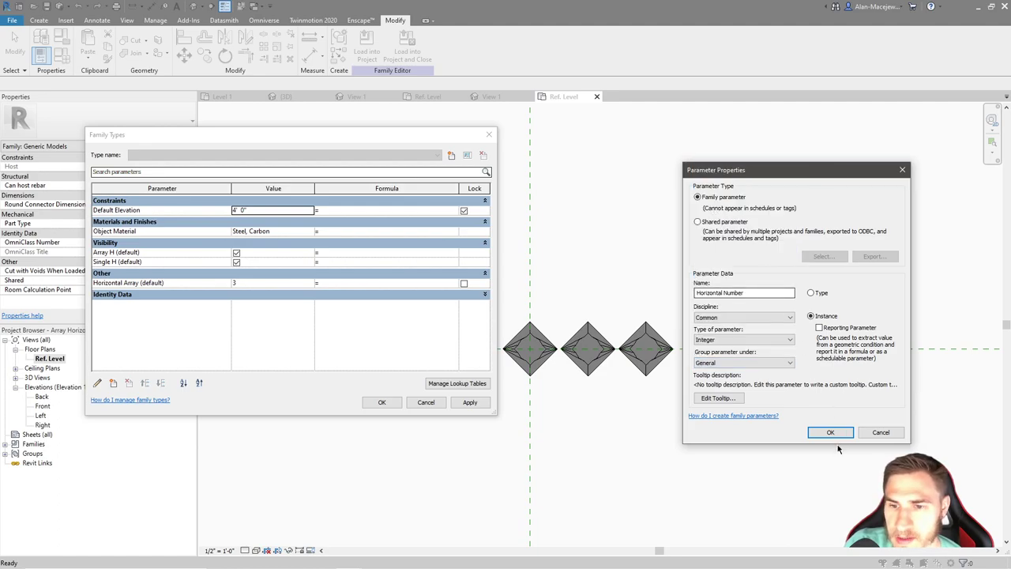
{"action": "left_click", "coordinate": [831, 432]}
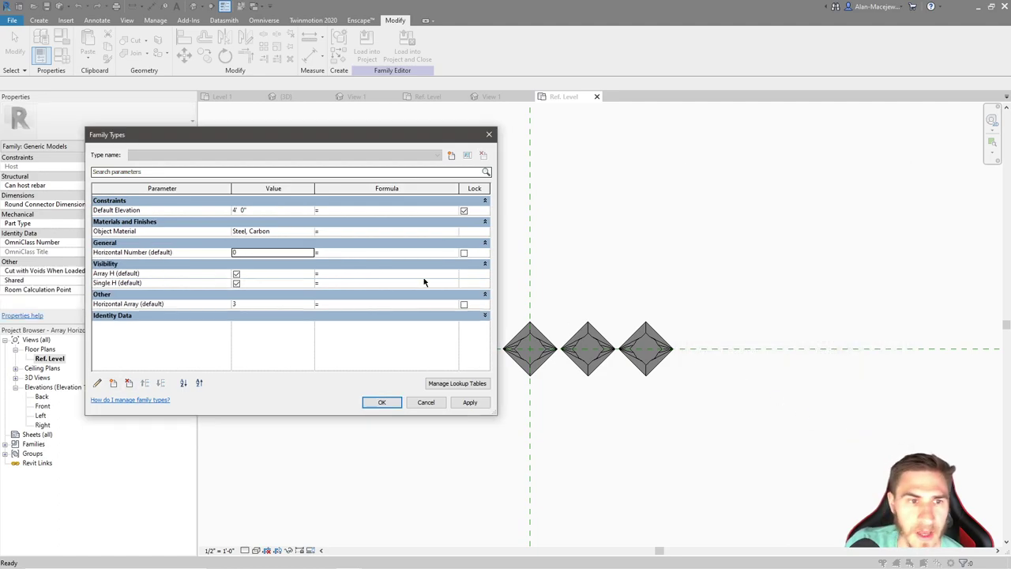
Enter the formula if(Horizontal Number < 2) and set Horizontal Number to 3
{"action": "left_click", "coordinate": [369, 302]}
{"action": "type", "text": "if(Horizontal Number < 2, 2, Horizontal Number"}
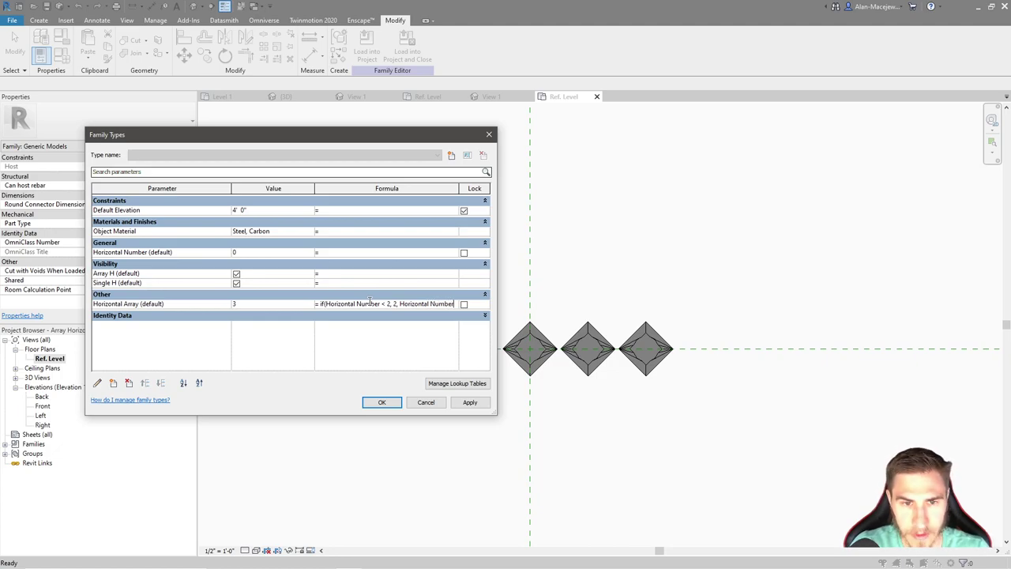
{"action": "type", "text": ")"}
{"action": "key", "text": "Return"}
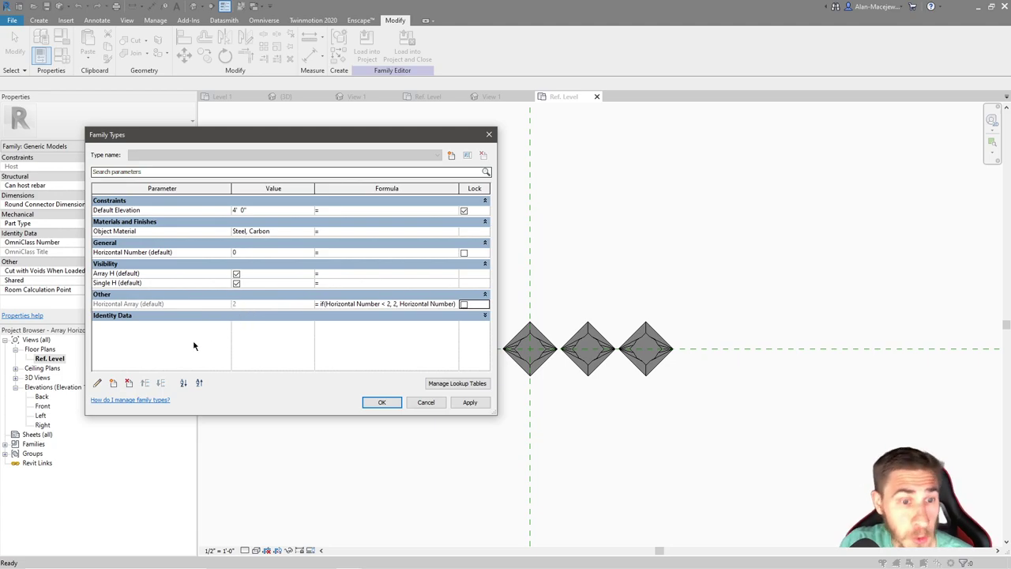
{"action": "left_click", "coordinate": [269, 250]}
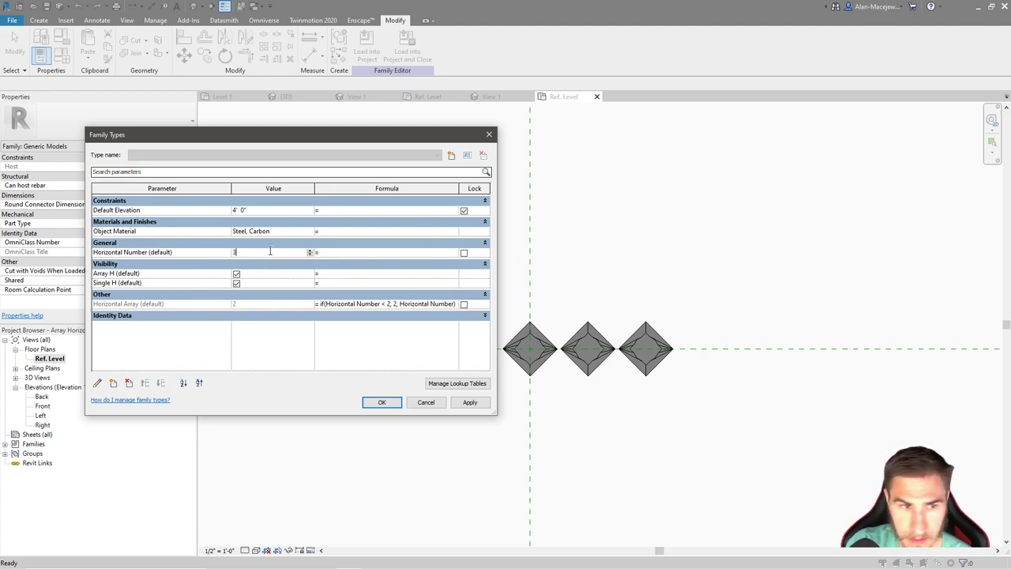
{"action": "key", "text": "Tab"}
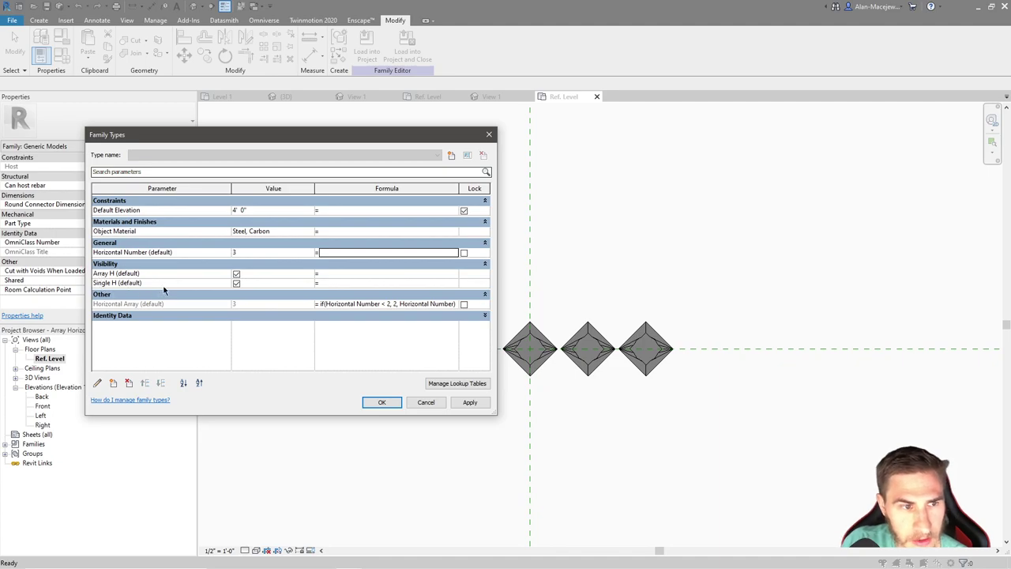
Set Single H to Horizontal Number < 2 and Array H to not(Single H)
{"action": "left_click", "coordinate": [363, 284]}
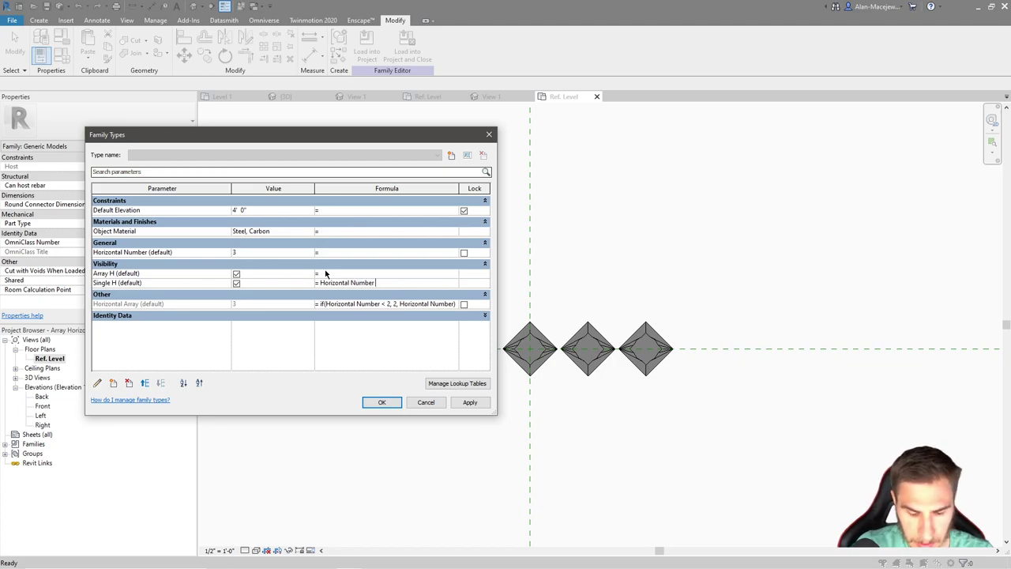
{"action": "key", "text": "Return"}
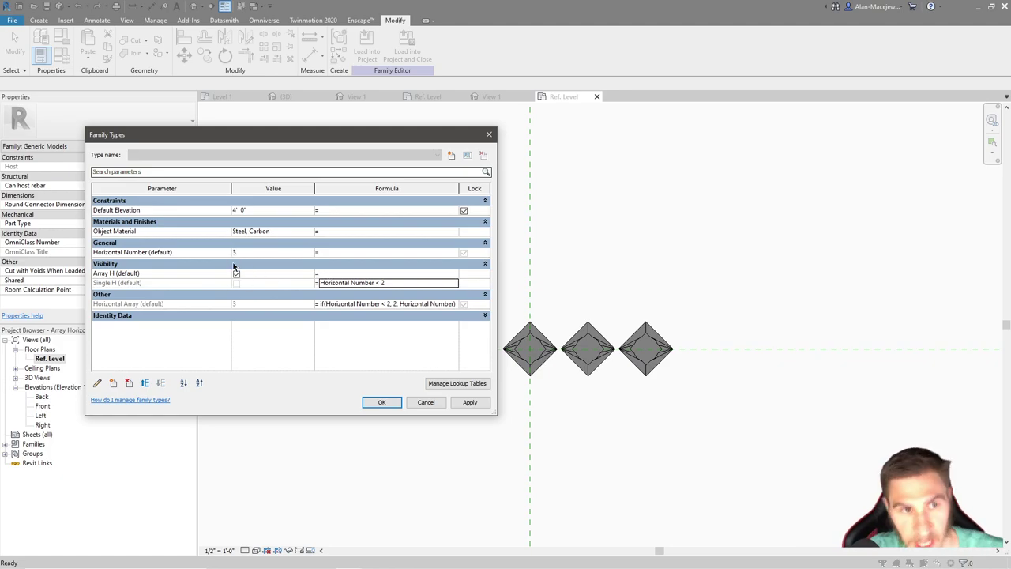
{"action": "left_click", "coordinate": [338, 274]}
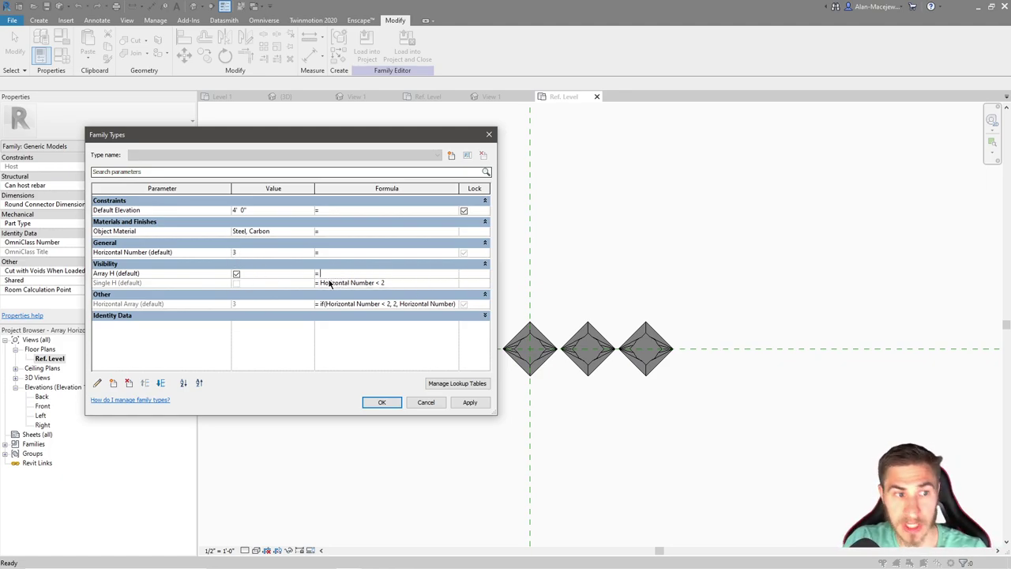
{"action": "type", "text": "not(Single H)"}
{"action": "left_click", "coordinate": [258, 253]}
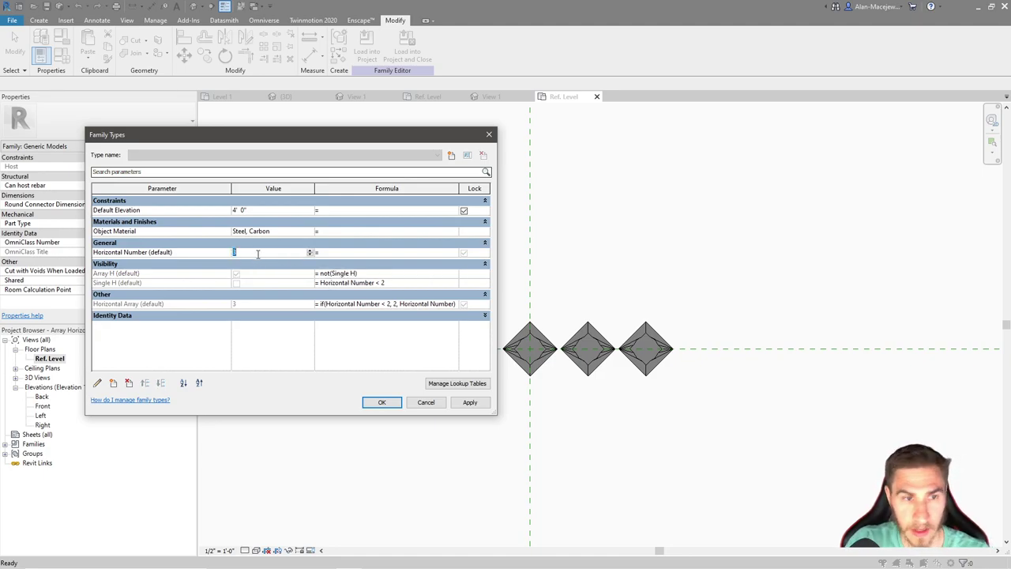
Keep the formulas and turn on Preview Visibility
{"action": "left_click", "coordinate": [382, 403]}
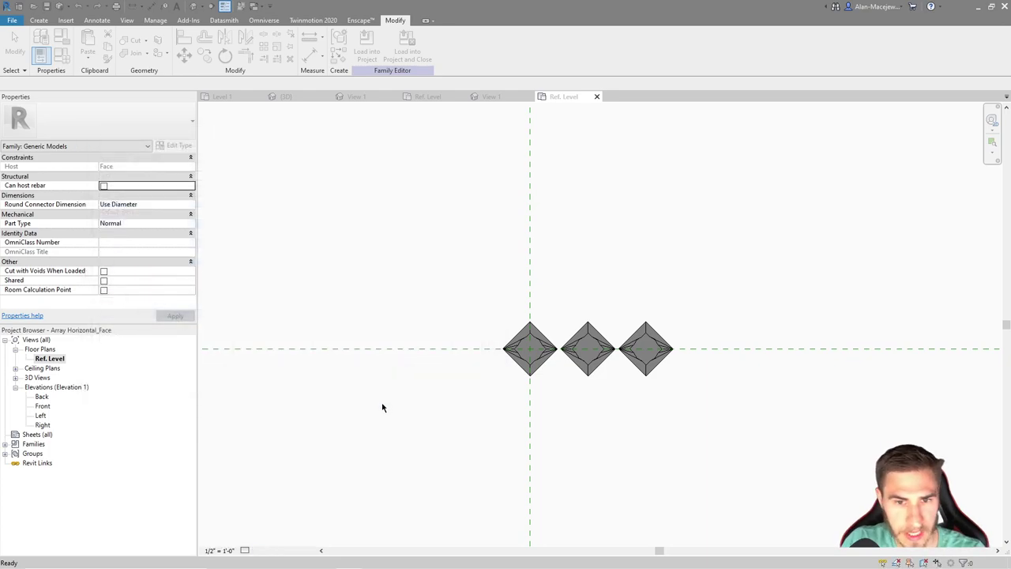
{"action": "left_click", "coordinate": [309, 552]}
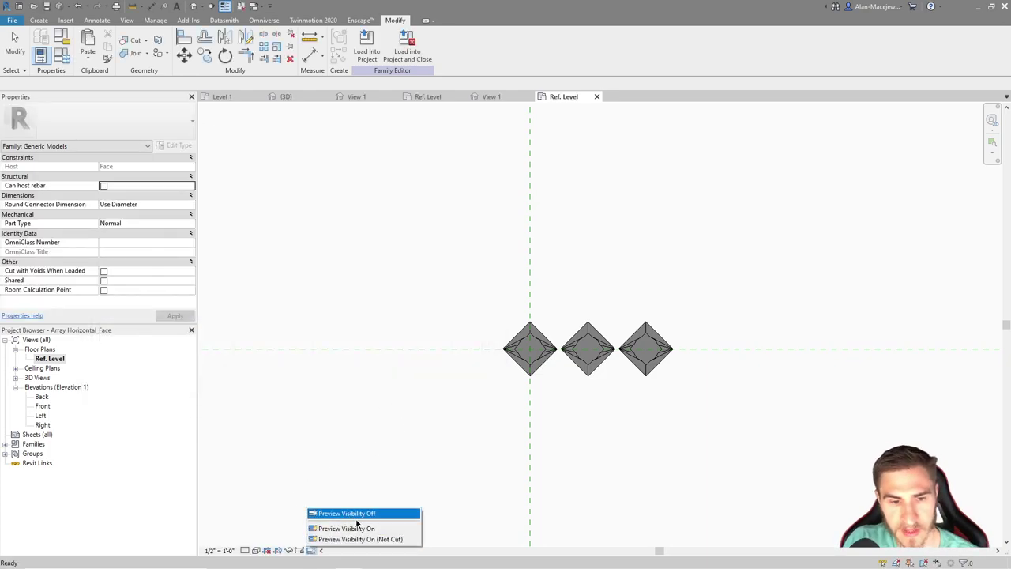
{"action": "left_click", "coordinate": [337, 526]}
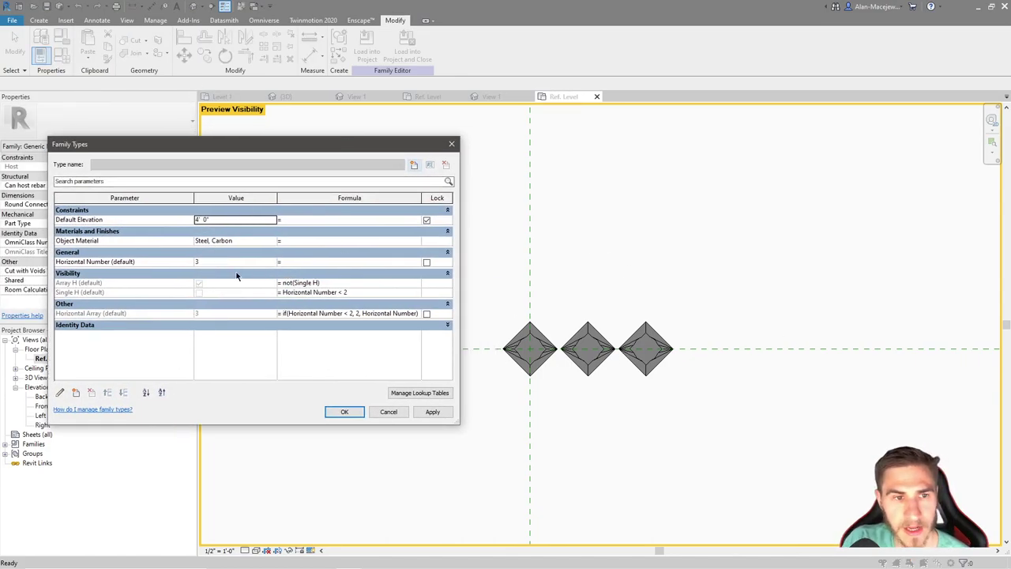
Preview Horizontal Number at 1, 0 and 3, ending with three diamonds
{"action": "left_click", "coordinate": [237, 262]}
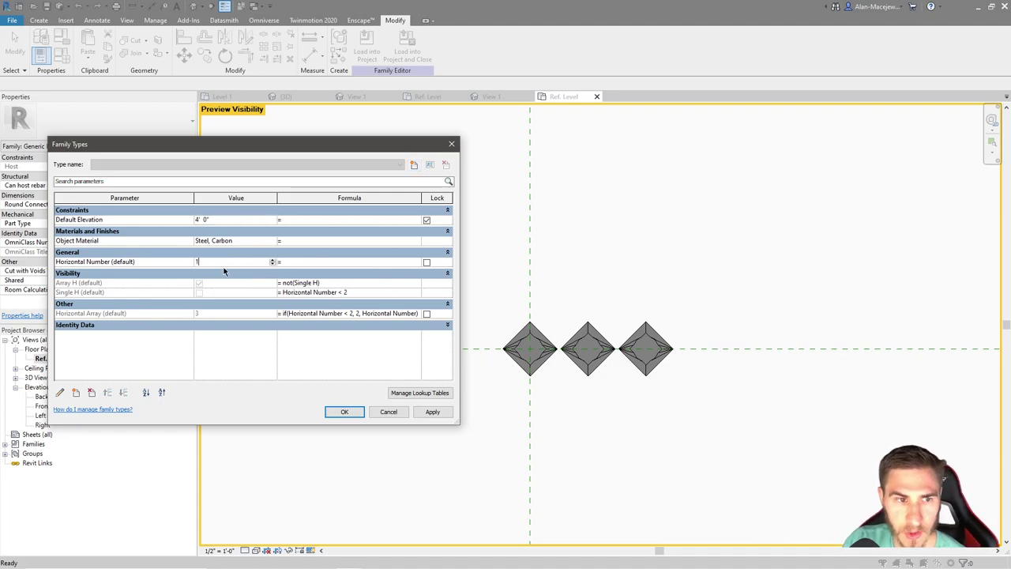
{"action": "type", "text": "1"}
{"action": "left_click", "coordinate": [433, 411]}
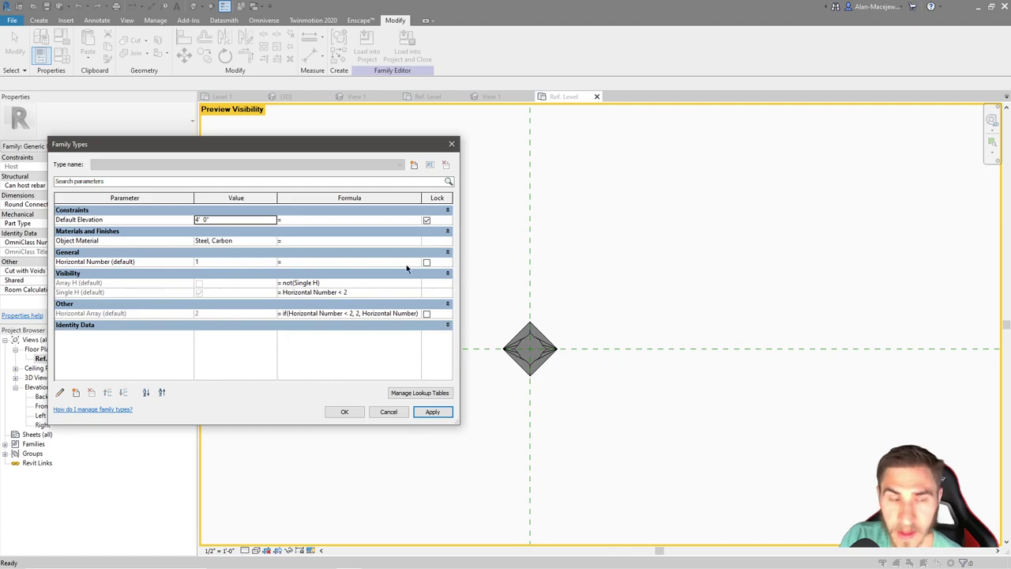
{"action": "left_click", "coordinate": [230, 261]}
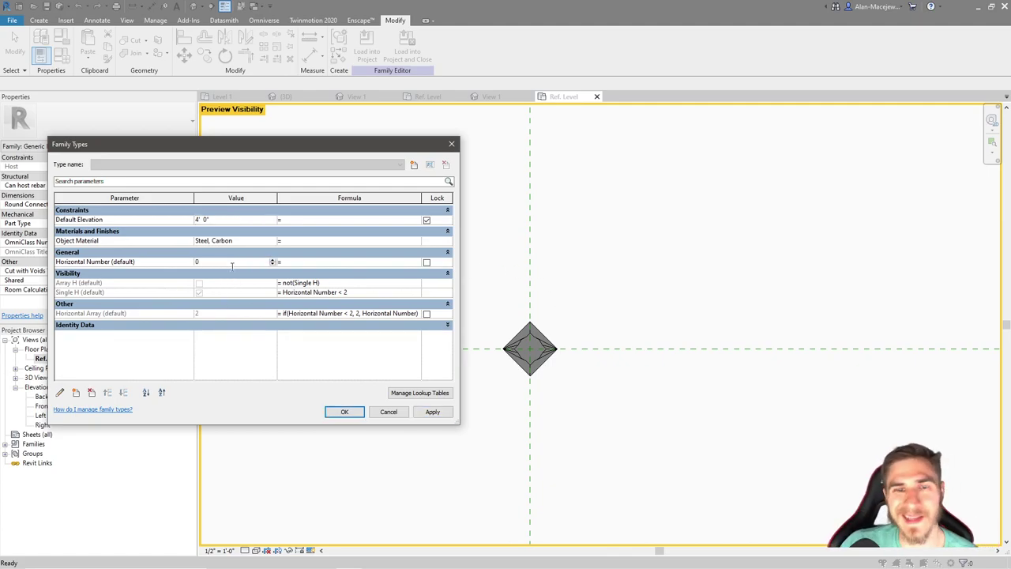
{"action": "left_click", "coordinate": [433, 412]}
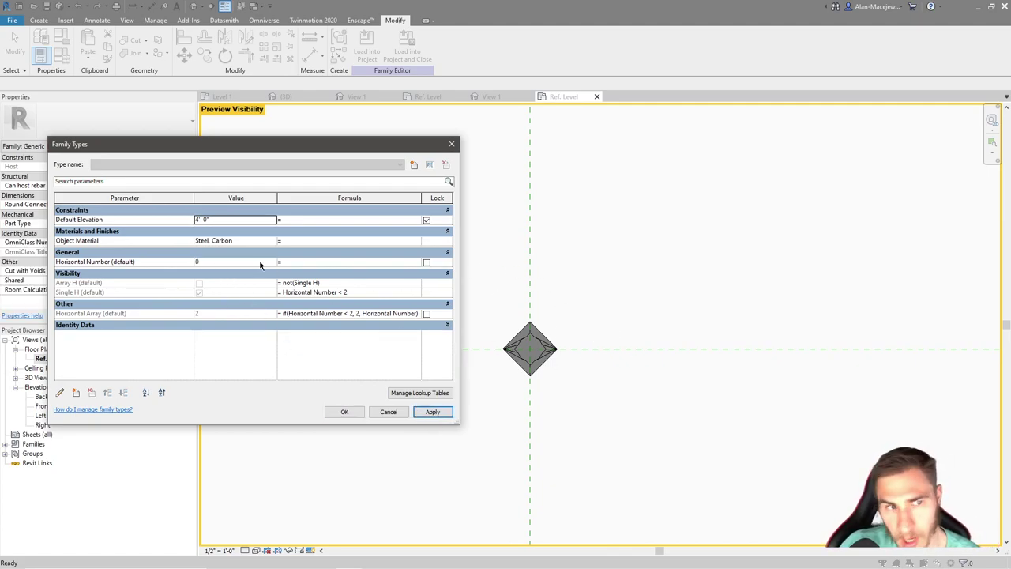
{"action": "left_click", "coordinate": [236, 262]}
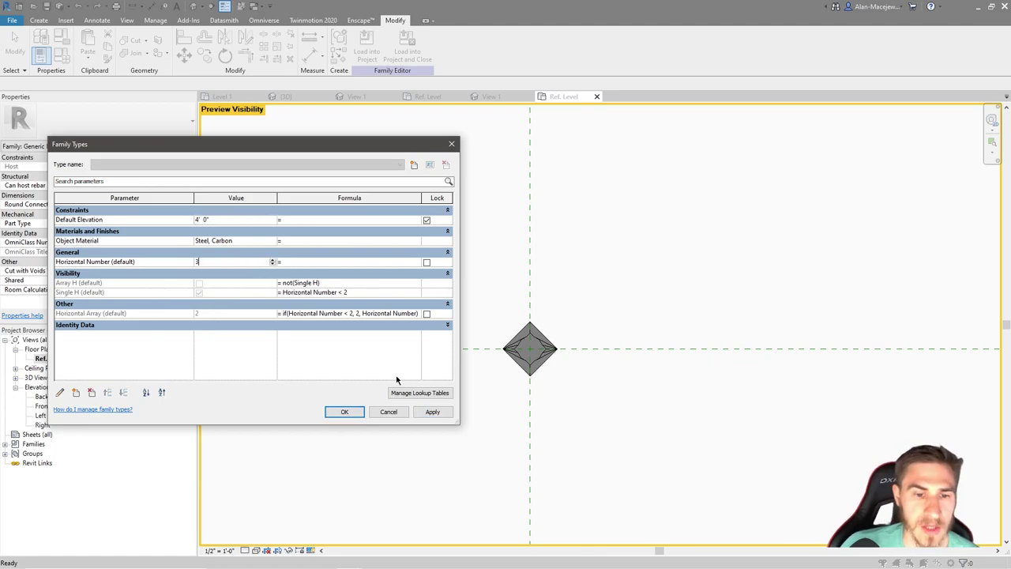
{"action": "left_click", "coordinate": [447, 414]}
Save Array Horizontal_Face and load it only into Array Vertical_Face.rfa, replacing the existing file
{"action": "left_click", "coordinate": [335, 413]}
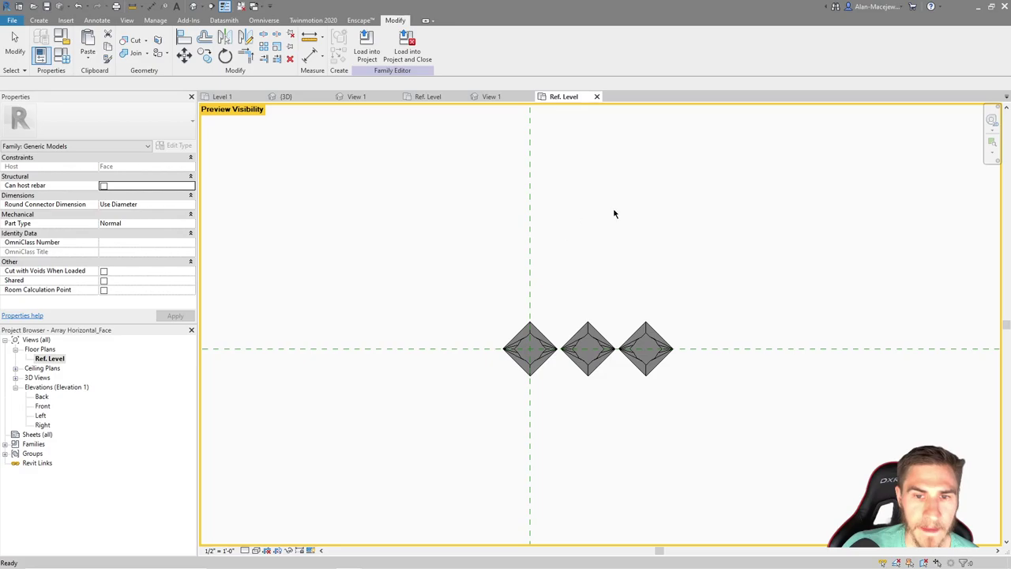
{"action": "left_click", "coordinate": [419, 49]}
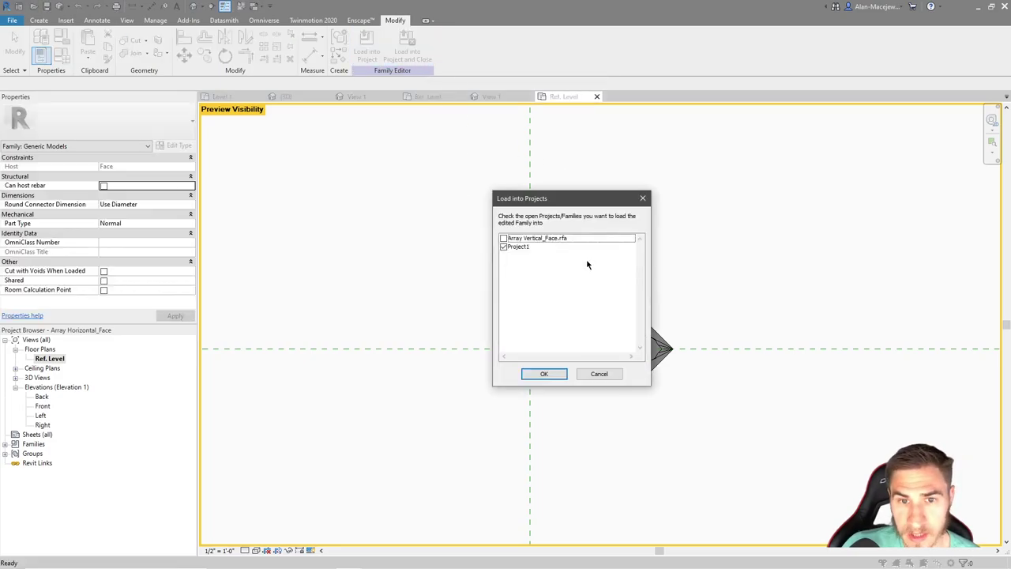
{"action": "left_click", "coordinate": [503, 248]}
{"action": "left_click", "coordinate": [503, 238]}
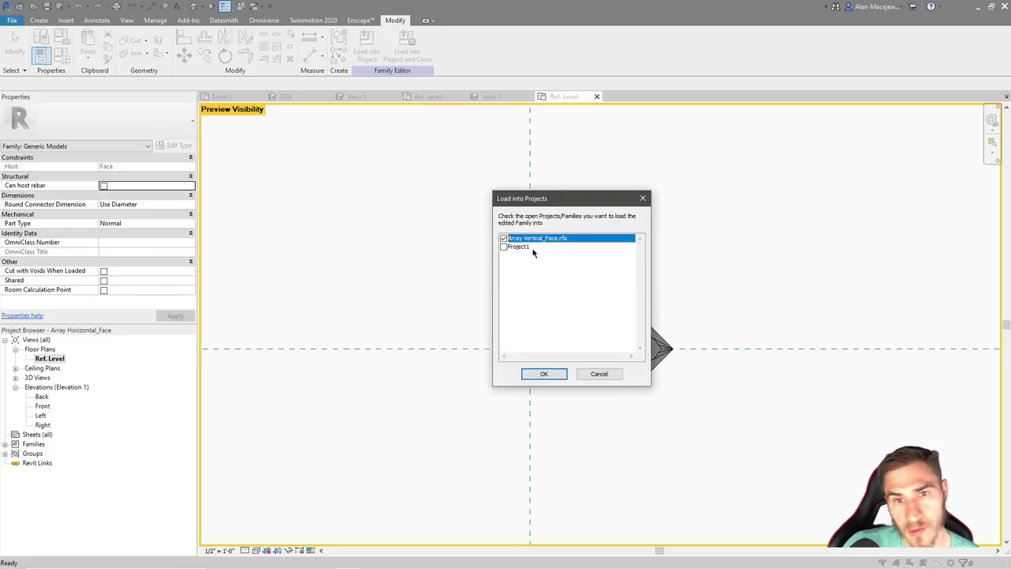
{"action": "left_click", "coordinate": [544, 373]}
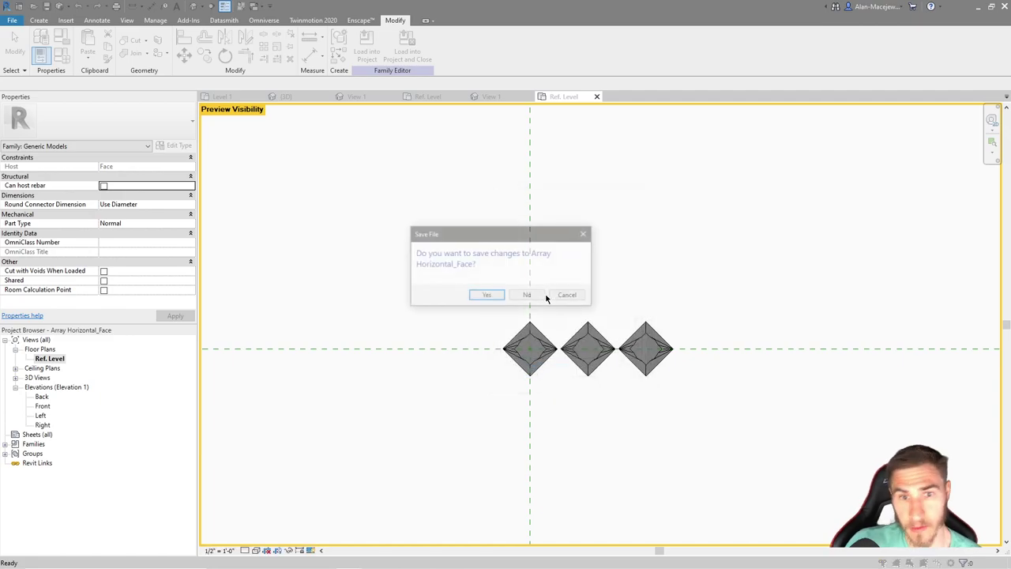
{"action": "left_click", "coordinate": [488, 295]}
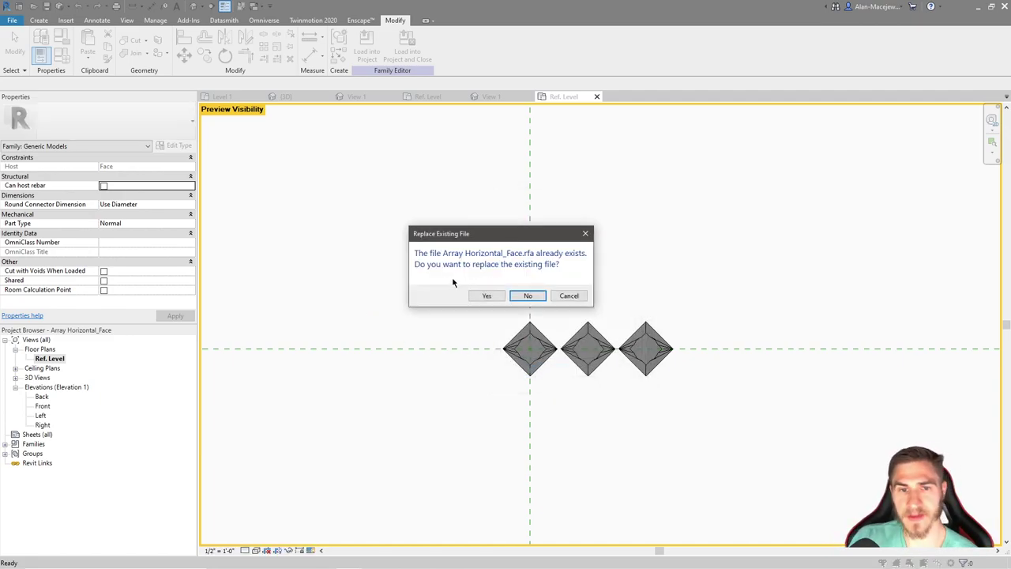
{"action": "left_click", "coordinate": [485, 296]}
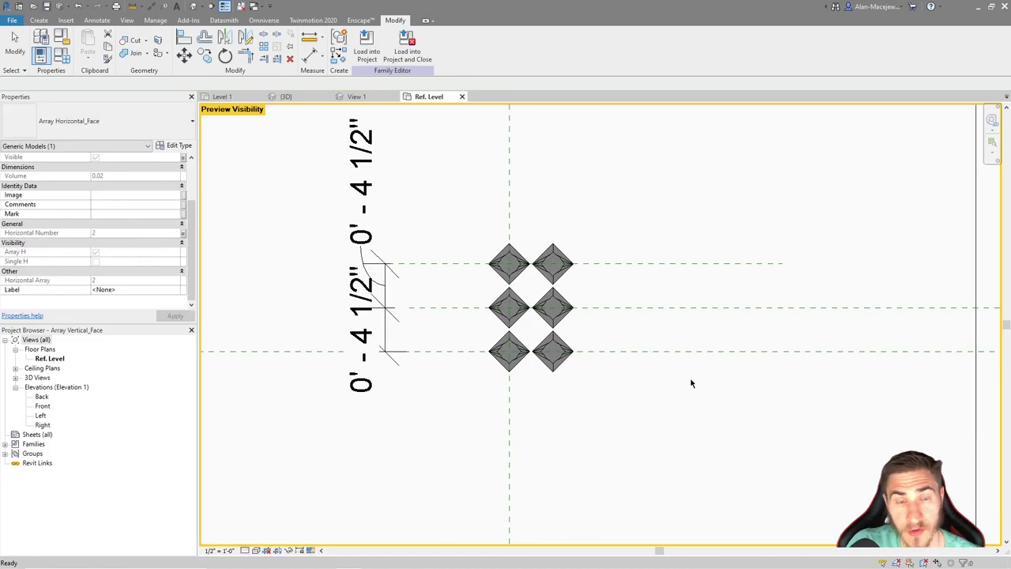
Inside the bottom-row model group, link the nested array's Horizontal Number to the host's Horizontal Number
{"action": "left_click", "coordinate": [552, 362]}
{"action": "left_click", "coordinate": [364, 49]}
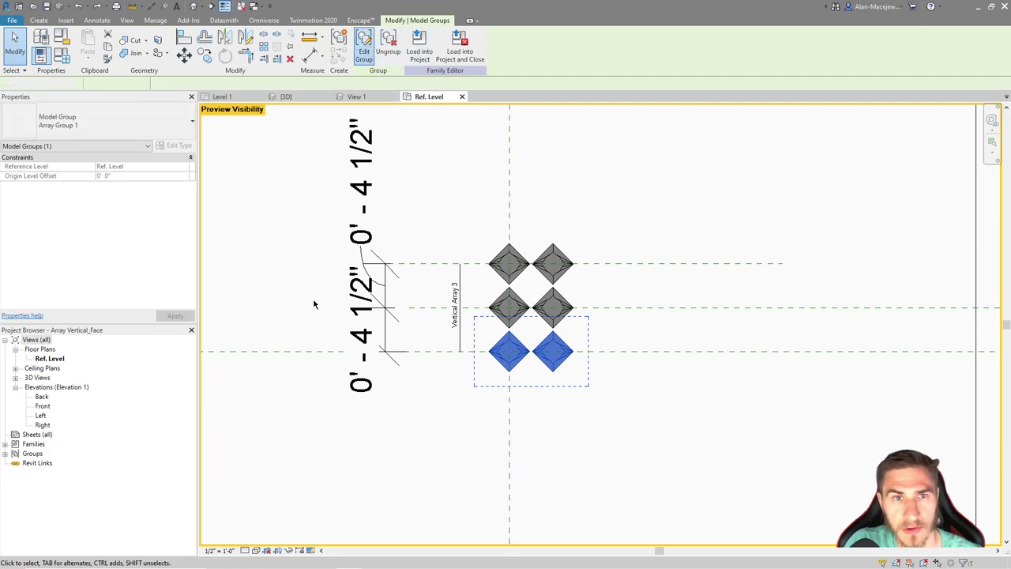
{"action": "left_click", "coordinate": [554, 368]}
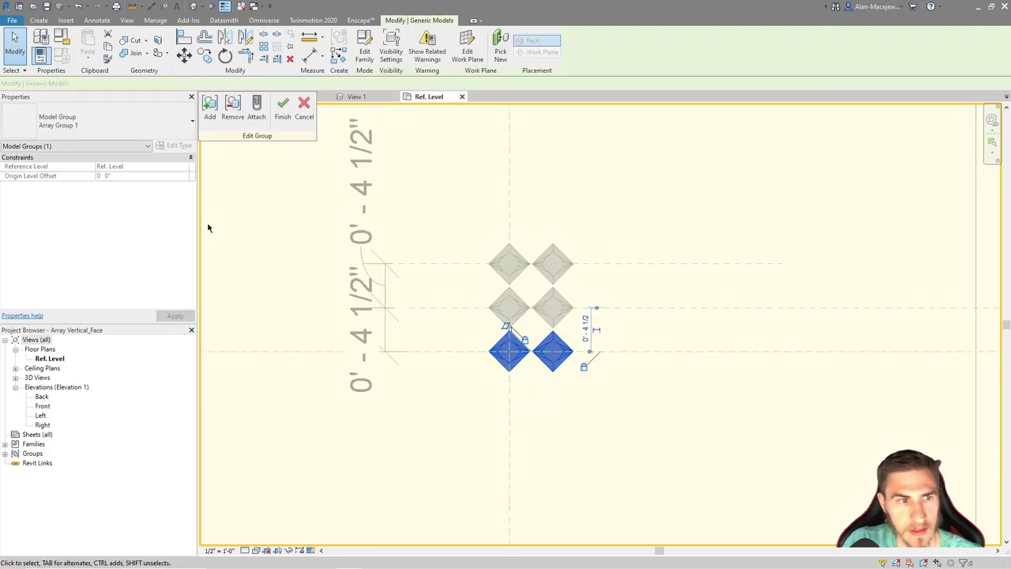
{"action": "scroll", "coordinate": [82, 220], "scroll_direction": "down", "scroll_amount": 3}
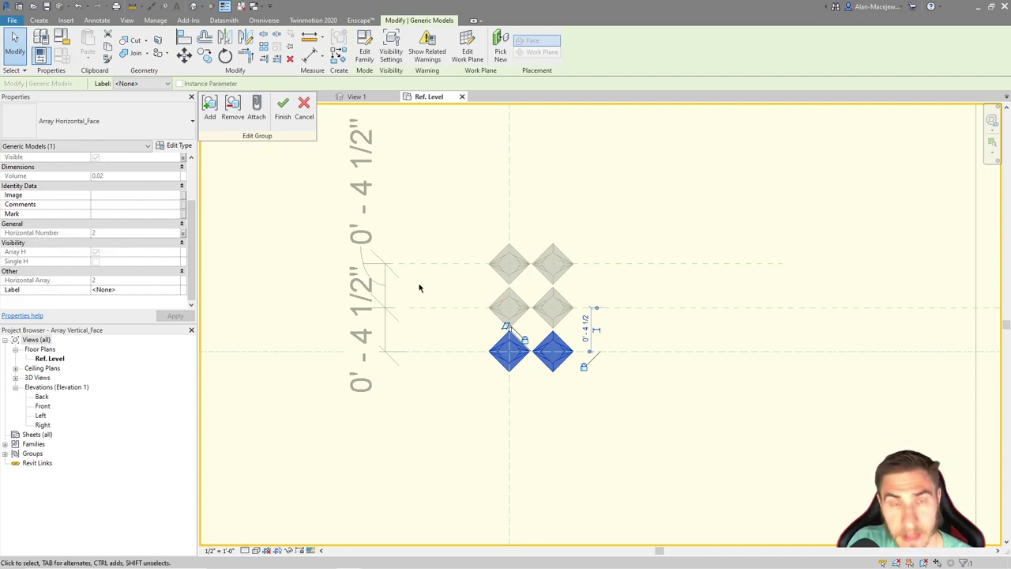
{"action": "left_click", "coordinate": [184, 232]}
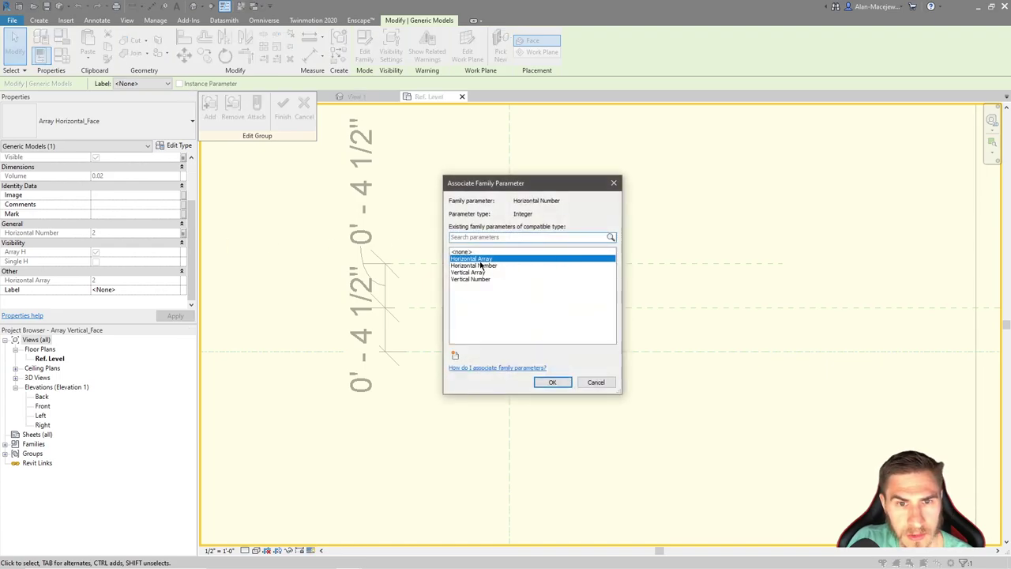
{"action": "left_click", "coordinate": [490, 266]}
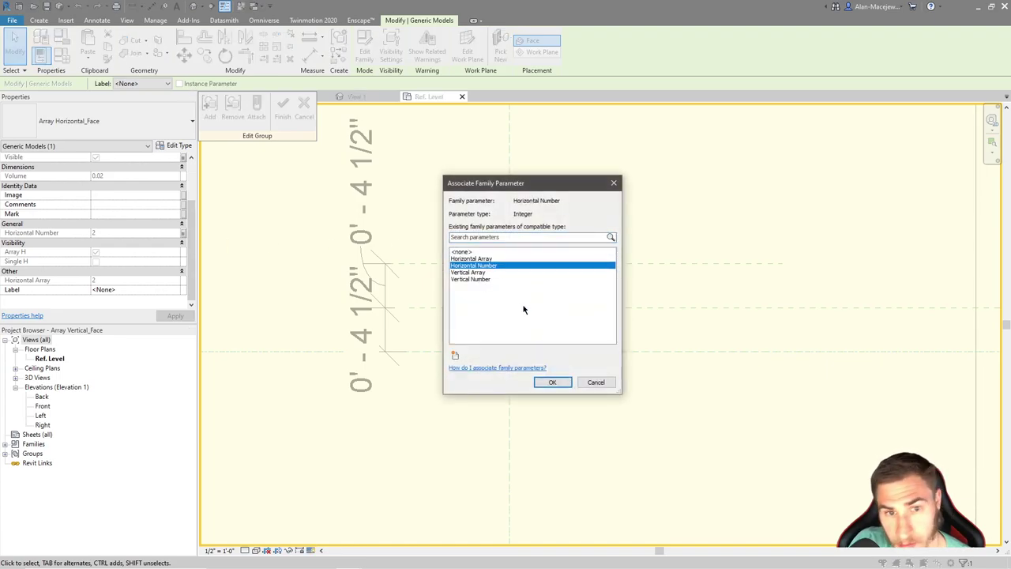
{"action": "left_click", "coordinate": [552, 382]}
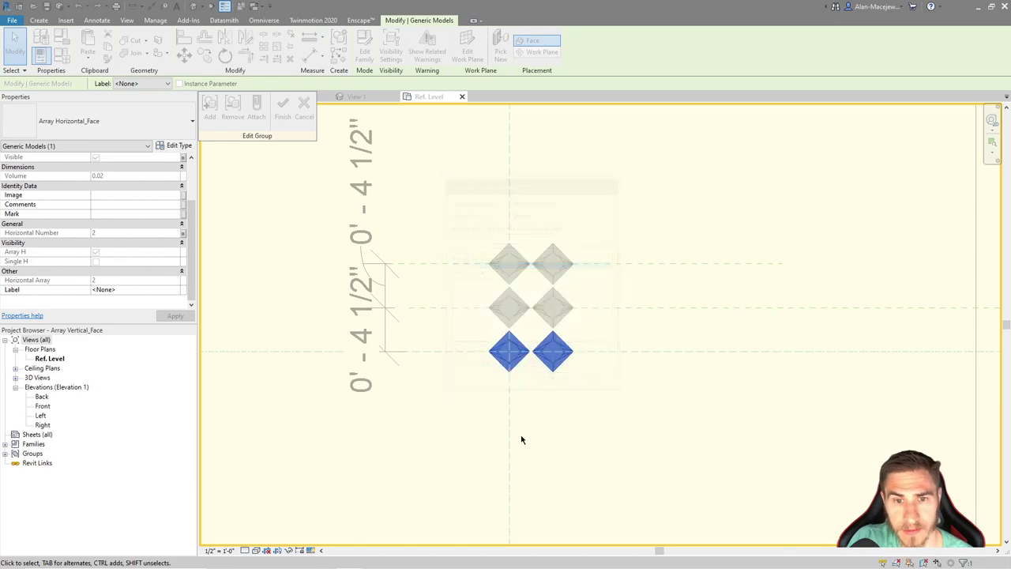
{"action": "left_click", "coordinate": [282, 109]}
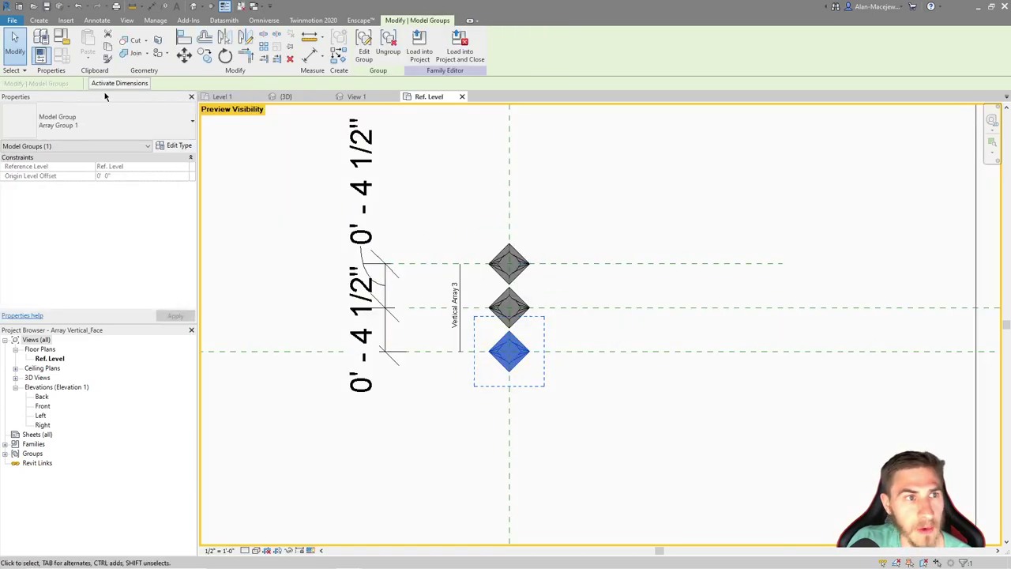
Set the default Vertical Number to 1, leaving a single row of two diamonds
{"action": "key", "text": "Escape"}
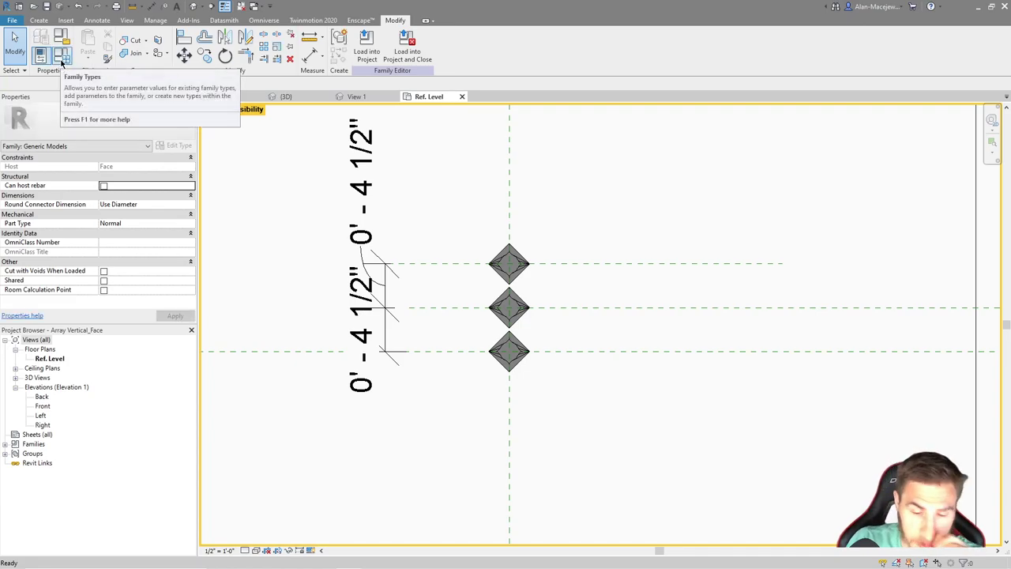
{"action": "left_click", "coordinate": [62, 57]}
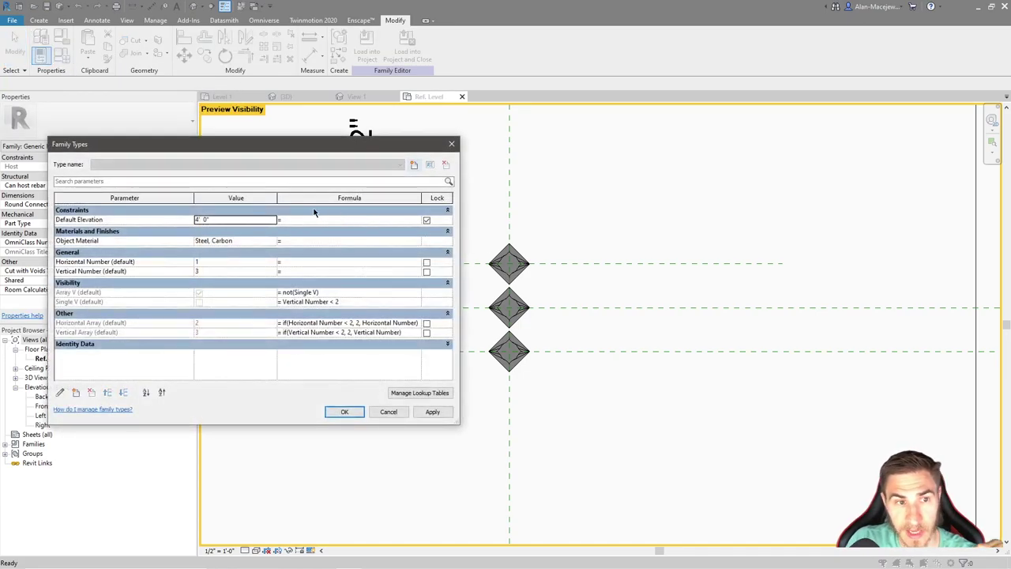
{"action": "left_click", "coordinate": [228, 271]}
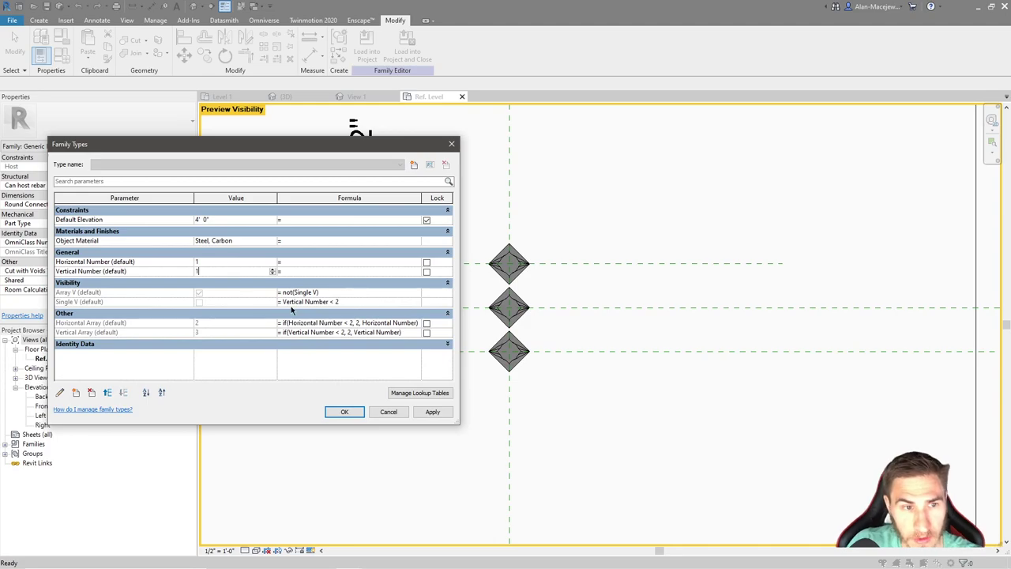
{"action": "left_click", "coordinate": [344, 412]}
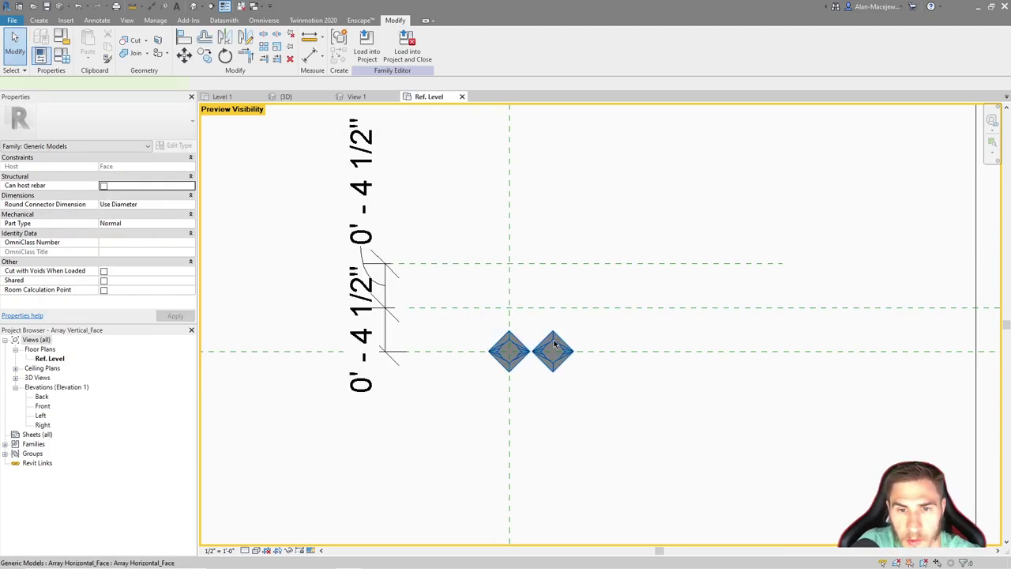
{"action": "left_click", "coordinate": [555, 345]}
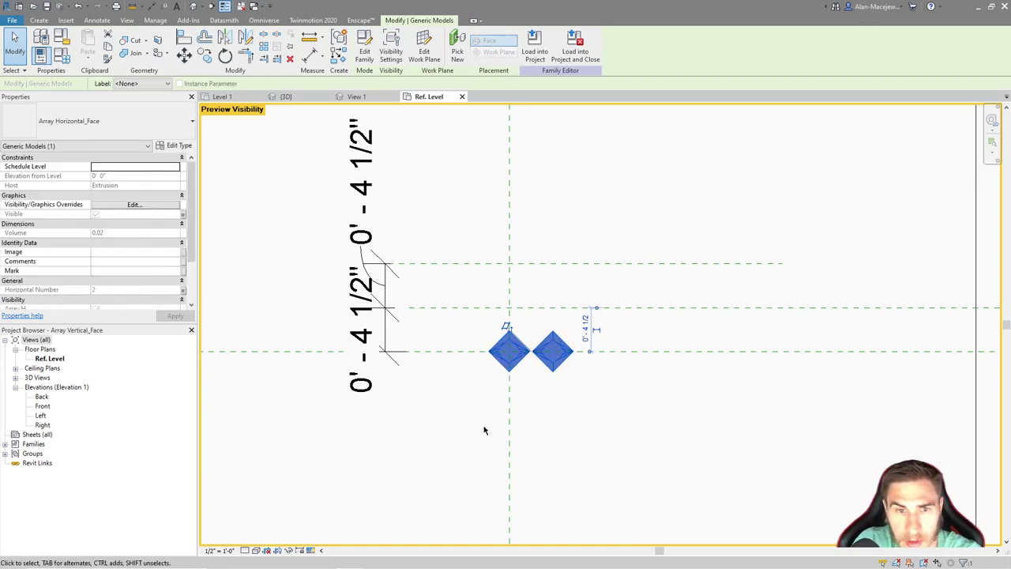
Link the nested array's count to Horizontal Number and dismiss the resulting warning
{"action": "left_click", "coordinate": [183, 289]}
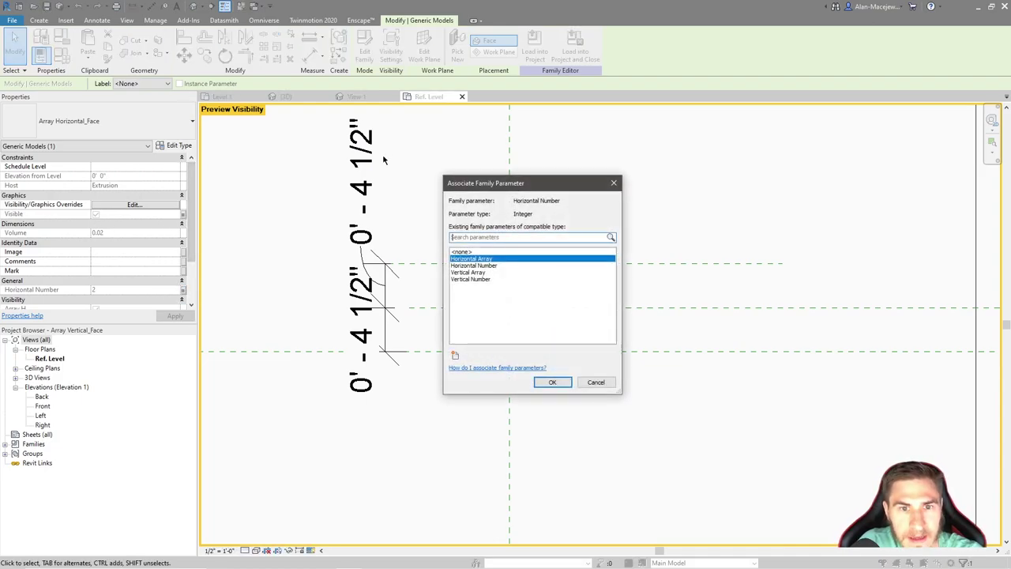
{"action": "left_click", "coordinate": [496, 266]}
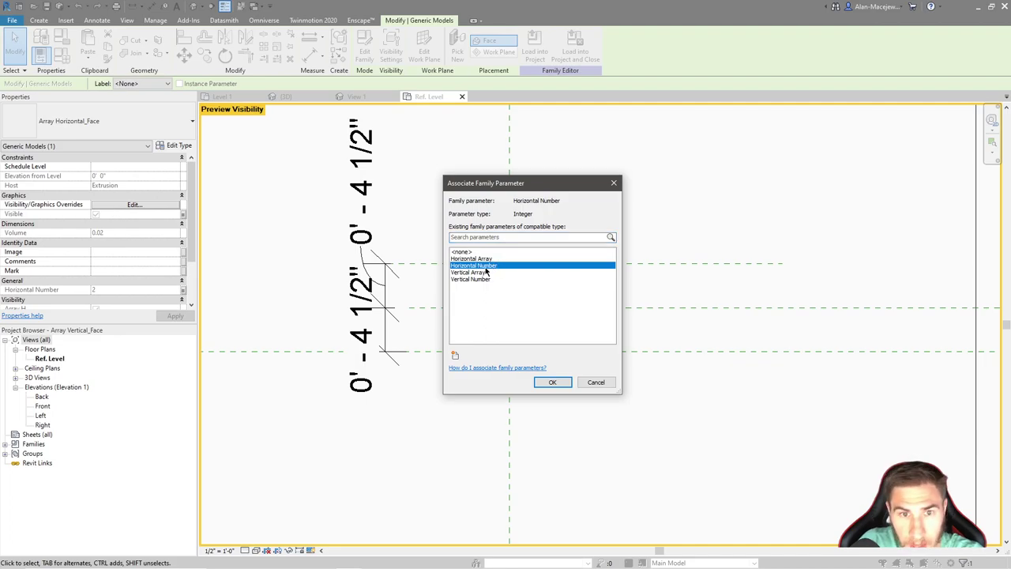
{"action": "left_click", "coordinate": [552, 381]}
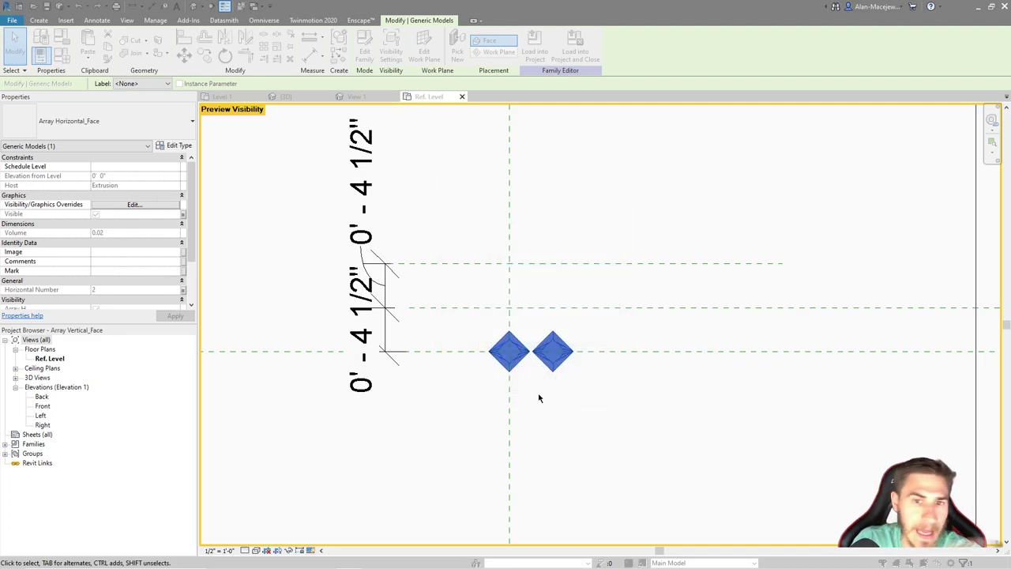
{"action": "left_click", "coordinate": [560, 327]}
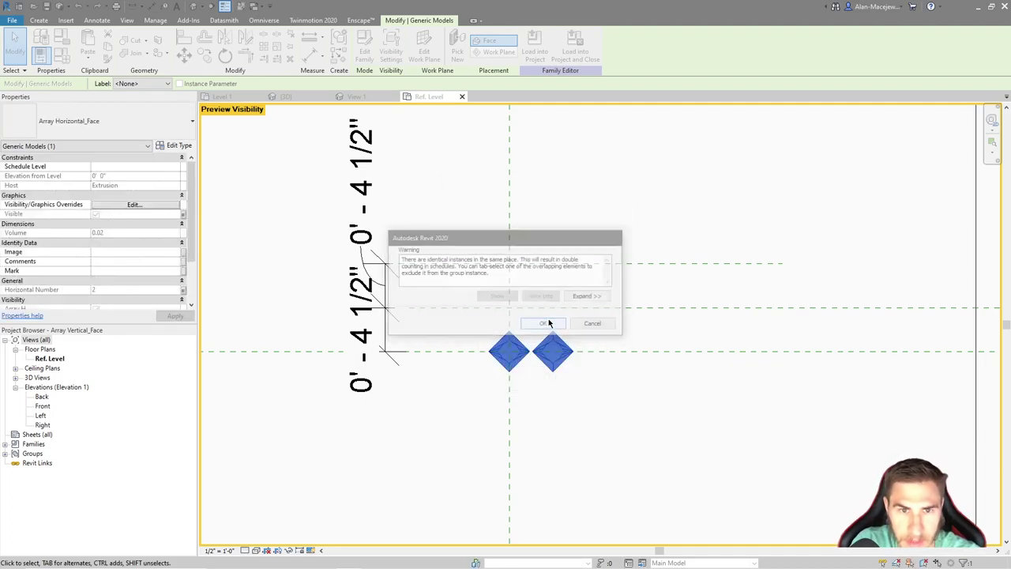
{"action": "left_click", "coordinate": [642, 450]}
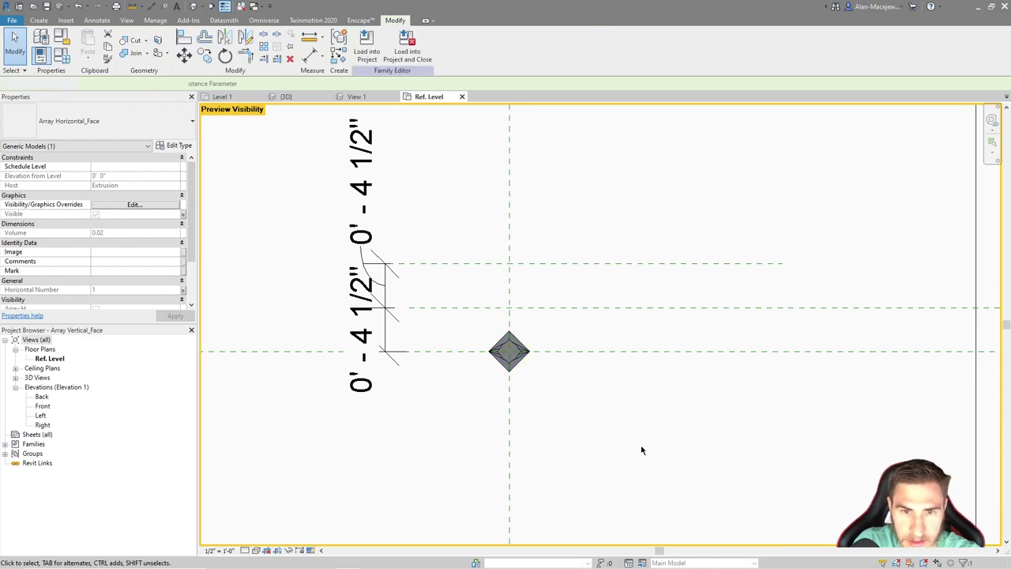
Turn off Preview Visibility to see the actual single-diamond result
{"action": "left_click", "coordinate": [311, 550]}
{"action": "left_click", "coordinate": [370, 514]}
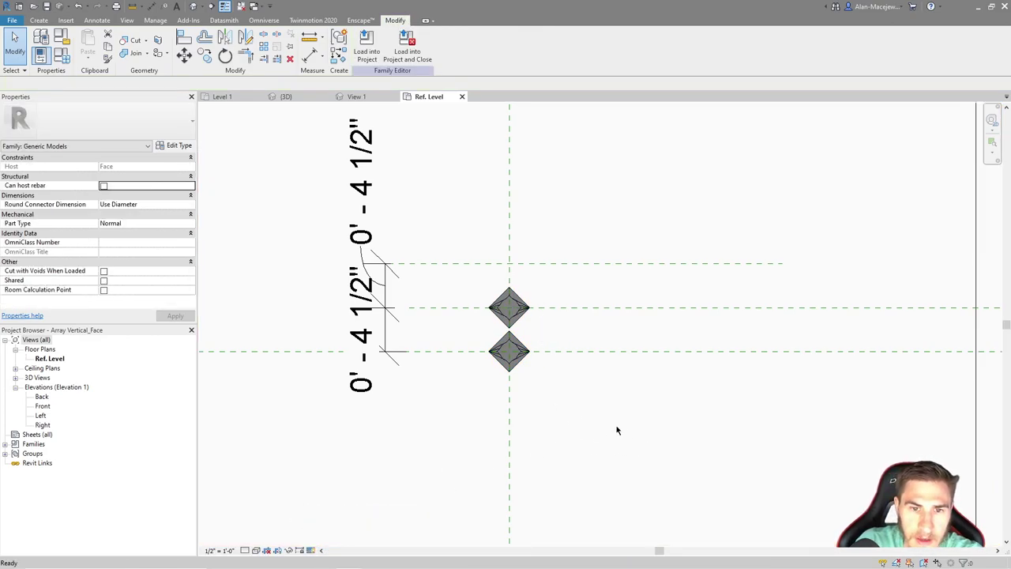
{"action": "left_click", "coordinate": [61, 57]}
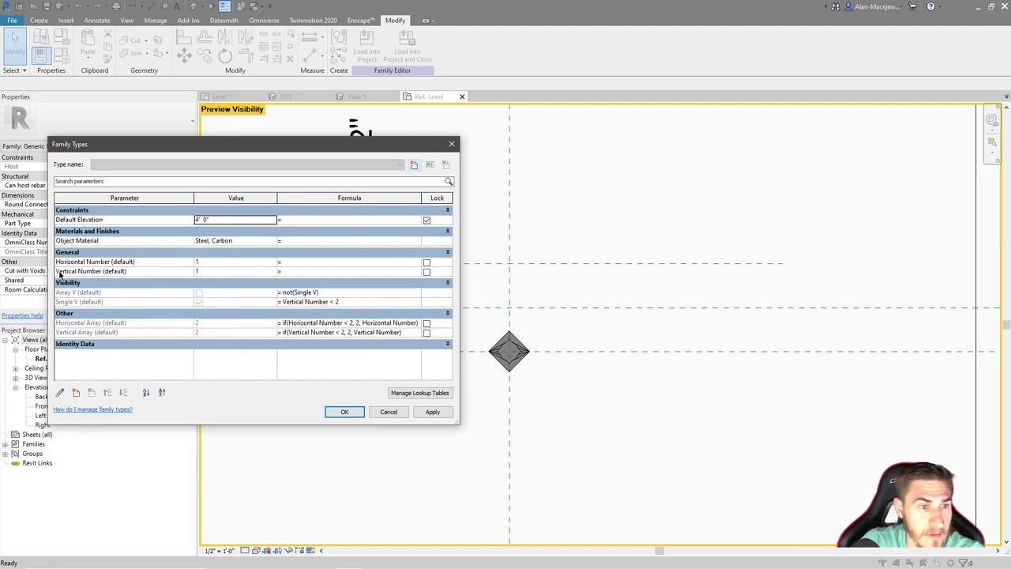
Test Vertical Number 2 with Horizontal Number 2, then Horizontal Number 1
{"action": "left_click", "coordinate": [259, 271]}
{"action": "type", "text": "2"}
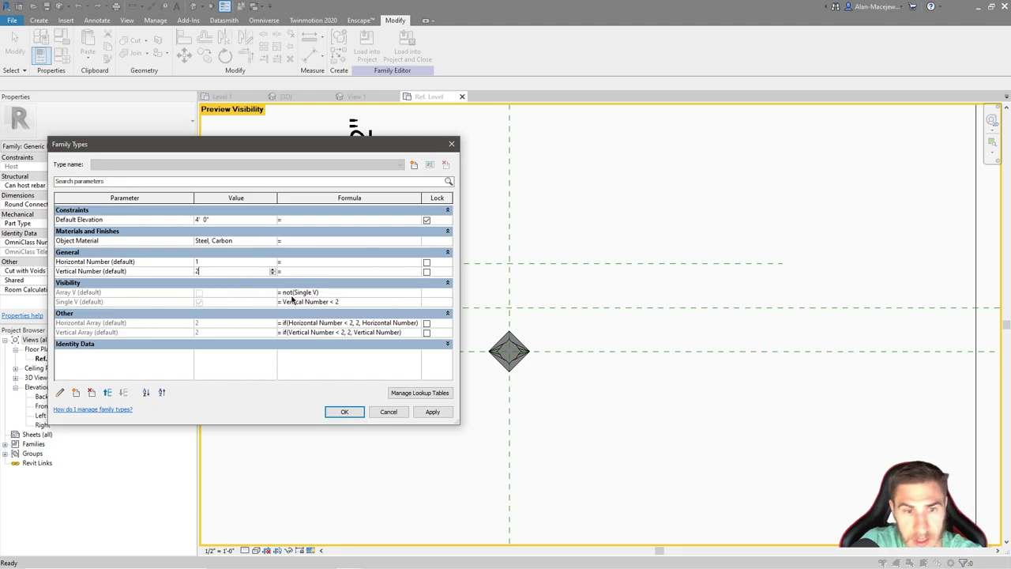
{"action": "left_click", "coordinate": [440, 412]}
{"action": "left_click", "coordinate": [227, 261]}
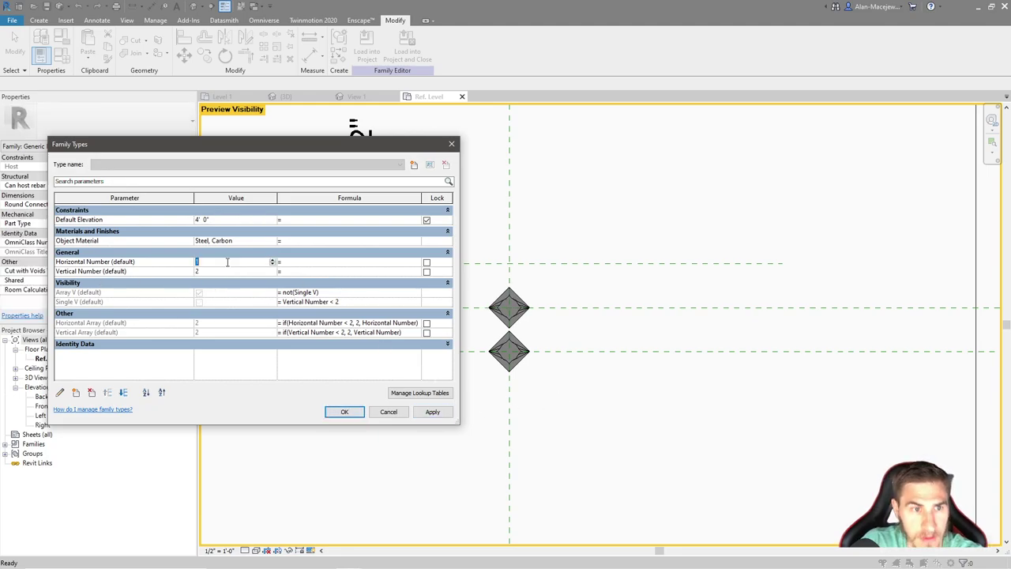
{"action": "type", "text": "2"}
{"action": "left_click", "coordinate": [444, 413]}
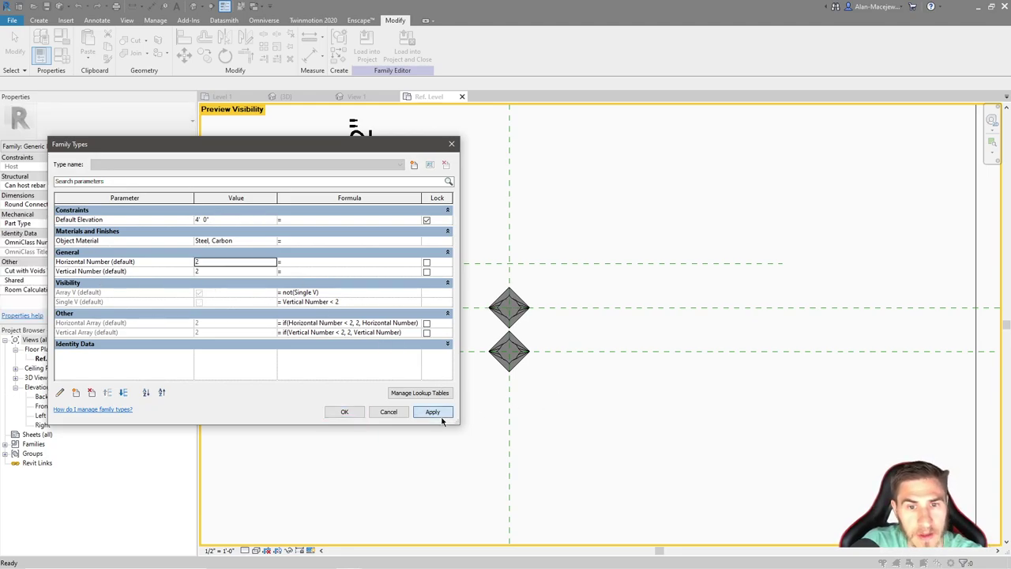
{"action": "left_click", "coordinate": [221, 263]}
{"action": "type", "text": "1"}
{"action": "left_click", "coordinate": [435, 411]}
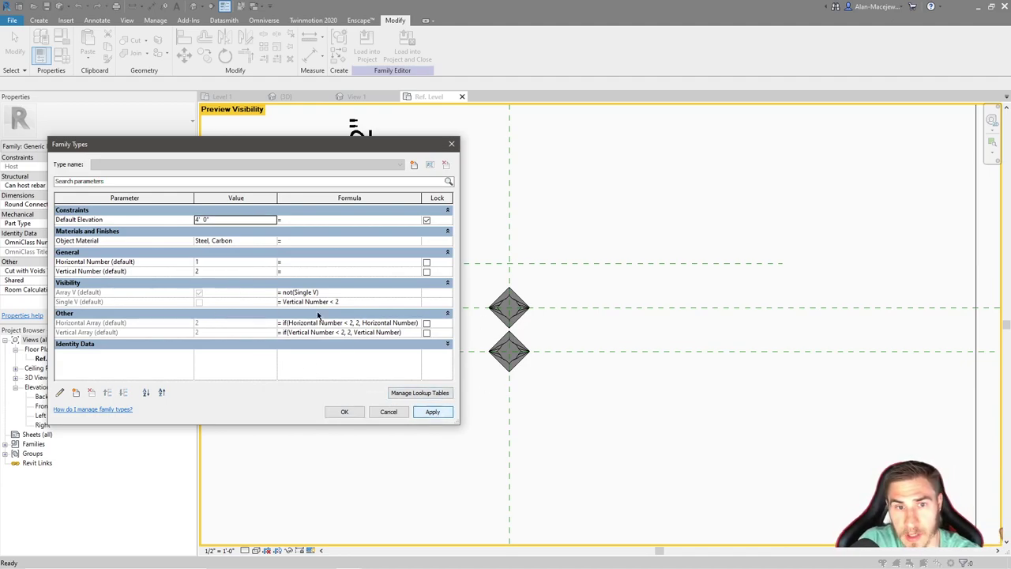
Test Vertical Number 1, then zero counts for both parameters
{"action": "left_click", "coordinate": [221, 271]}
{"action": "type", "text": "1"}
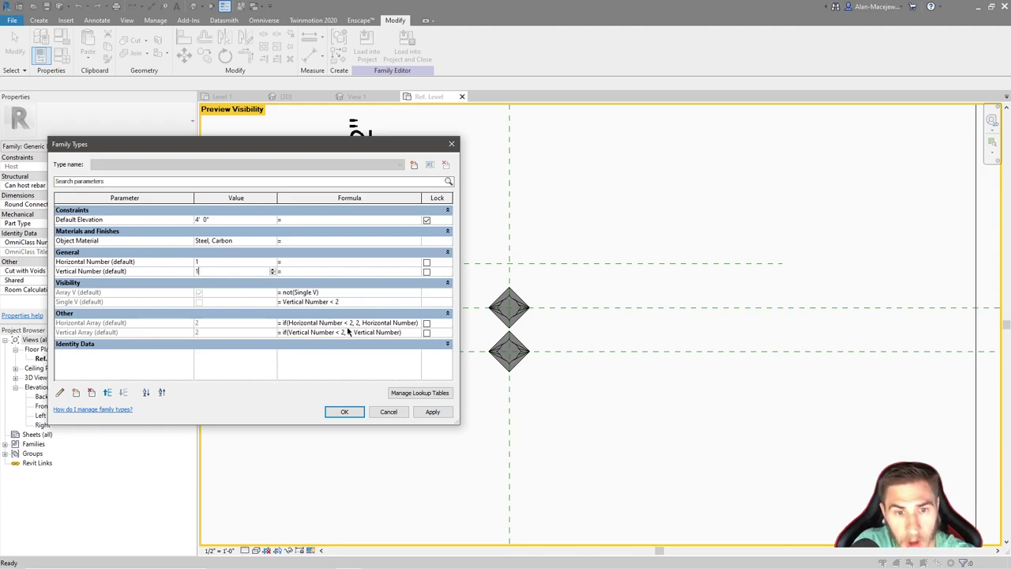
{"action": "left_click", "coordinate": [433, 412]}
{"action": "left_click", "coordinate": [236, 263]}
{"action": "type", "text": "0"}
{"action": "left_click", "coordinate": [231, 272]}
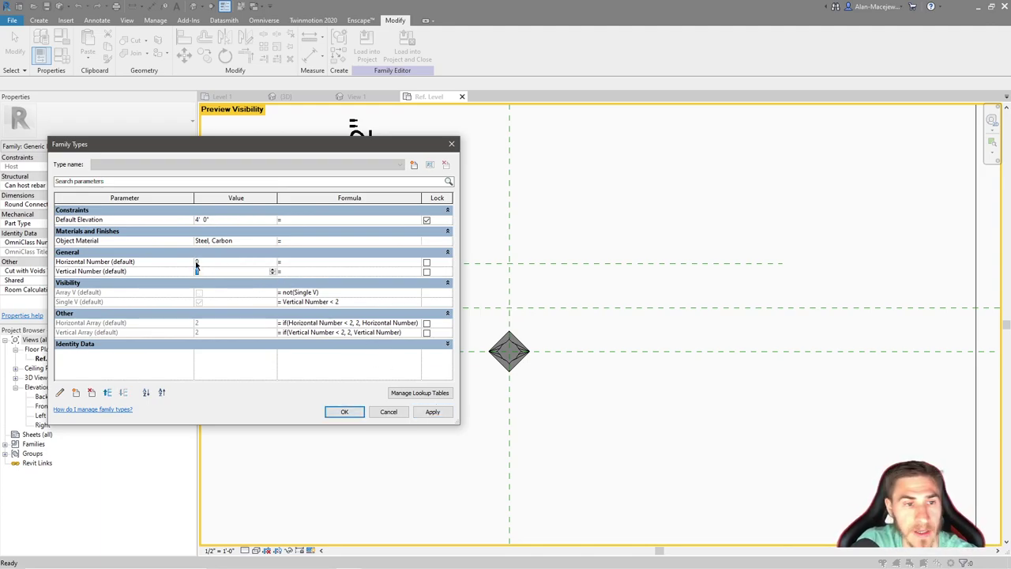
{"action": "left_click", "coordinate": [433, 412]}
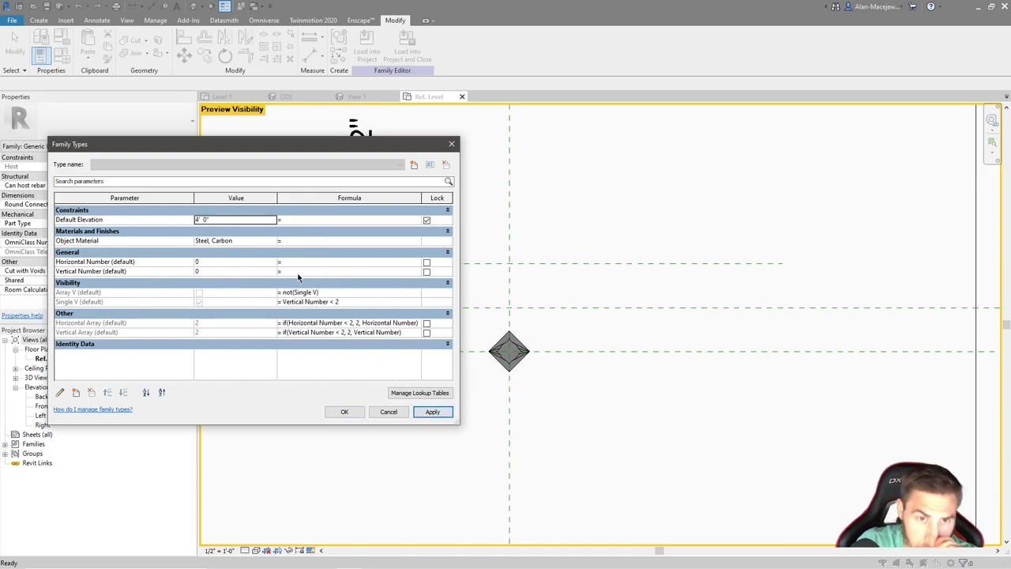
Set Horizontal and Vertical Number both to 5, producing a 5×5 diamond grid
{"action": "left_click", "coordinate": [216, 262]}
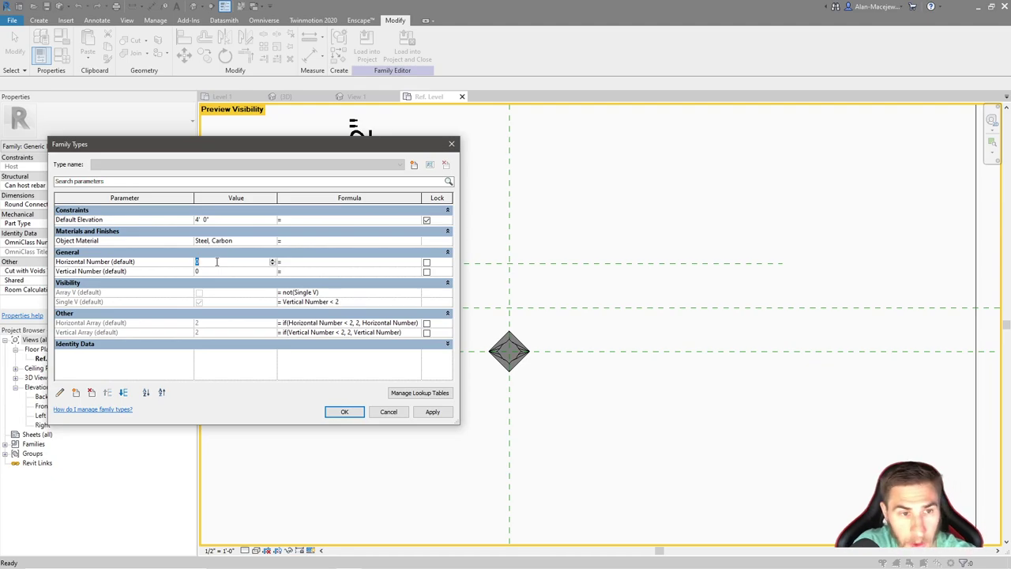
{"action": "left_click", "coordinate": [231, 270]}
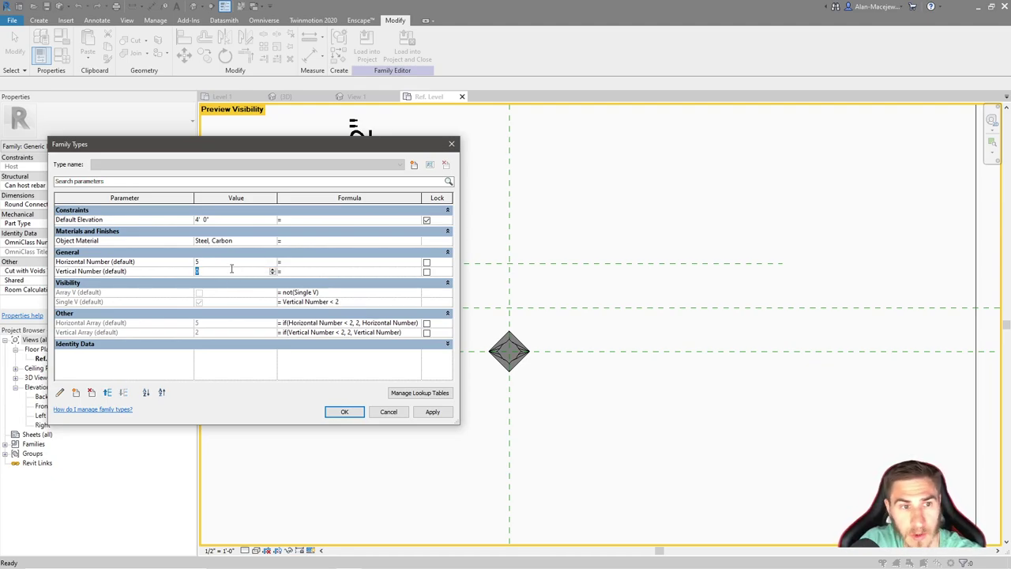
{"action": "left_click", "coordinate": [433, 412]}
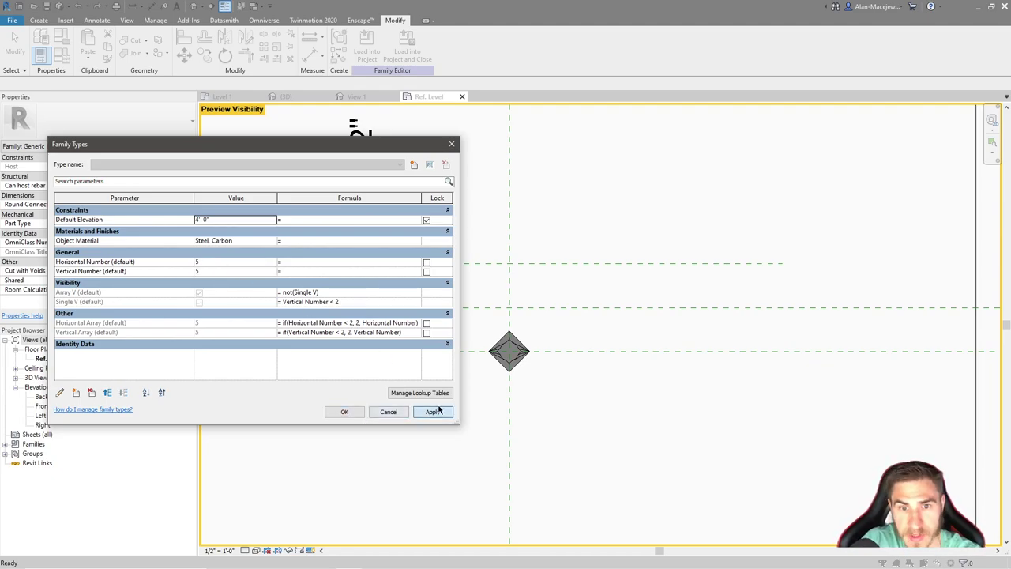
{"action": "left_click", "coordinate": [343, 412]}
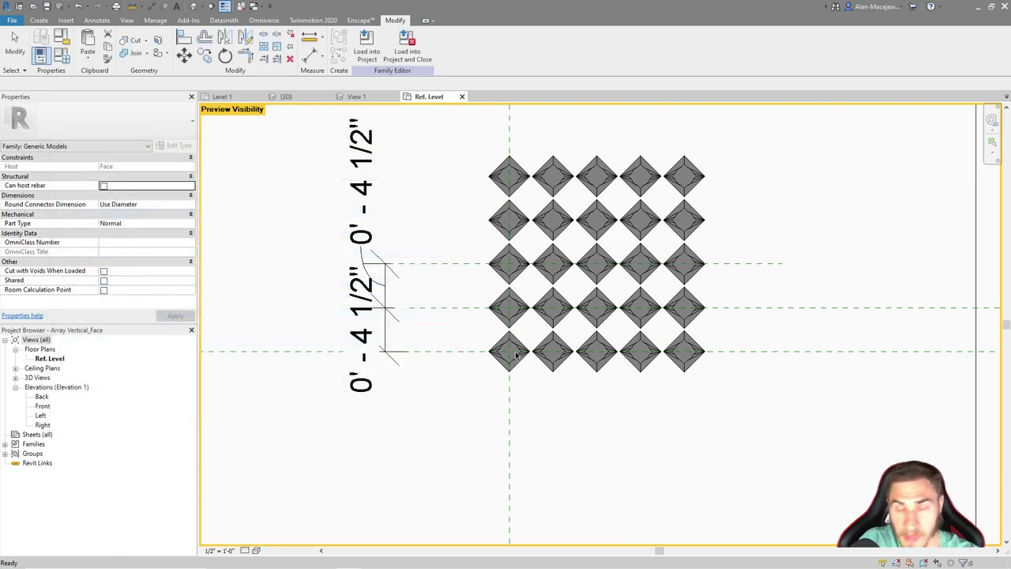
{"action": "scroll", "coordinate": [402, 390], "scroll_direction": "down", "scroll_amount": 2}
Save the family and load it into Project1, overwriting the existing version
{"action": "left_click", "coordinate": [407, 45]}
{"action": "left_click", "coordinate": [483, 296]}
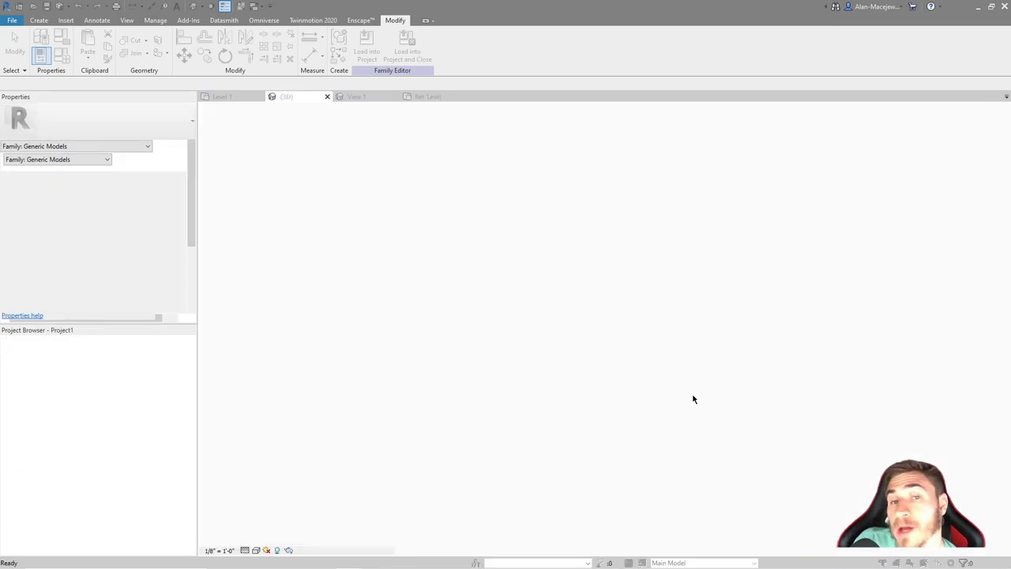
{"action": "left_click", "coordinate": [536, 284]}
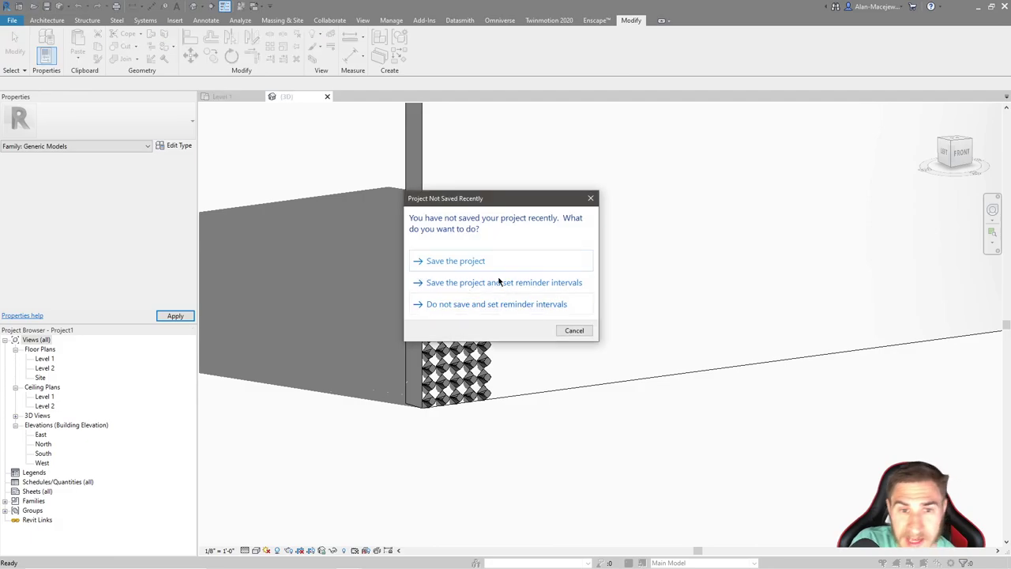
{"action": "left_click", "coordinate": [572, 331]}
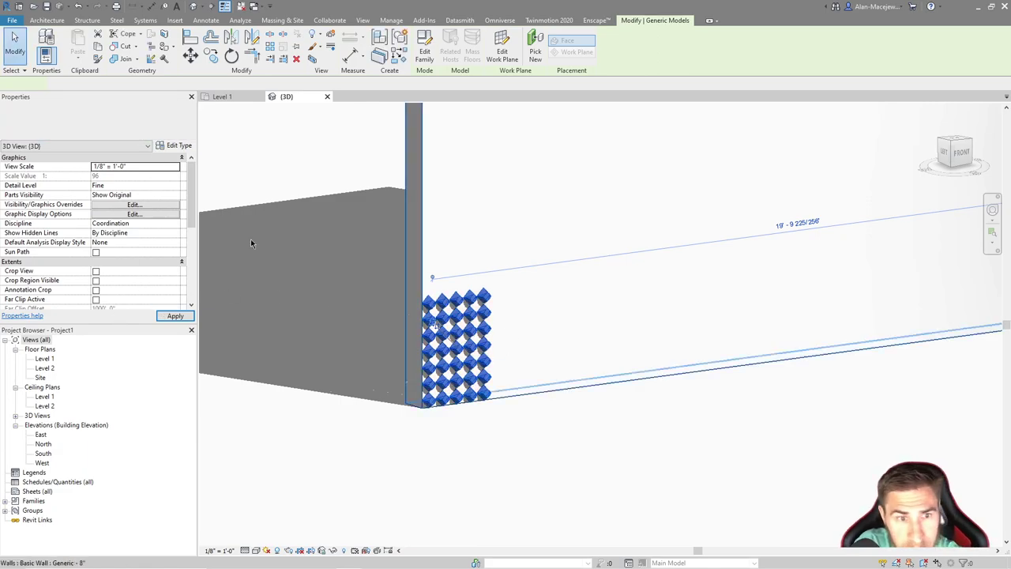
Set Horizontal and Vertical Number of the wall's Array Vertical_Face instance to 1, leaving one corner diamond
{"action": "scroll", "coordinate": [111, 232], "scroll_direction": "down", "scroll_amount": 5}
{"action": "left_click", "coordinate": [125, 225]}
{"action": "type", "text": "1"}
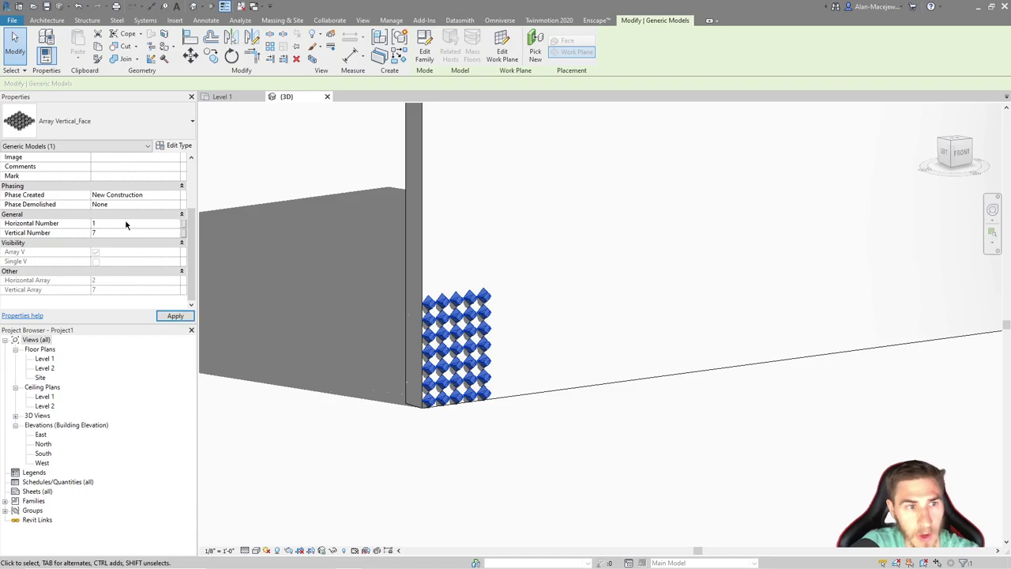
{"action": "left_click", "coordinate": [128, 231]}
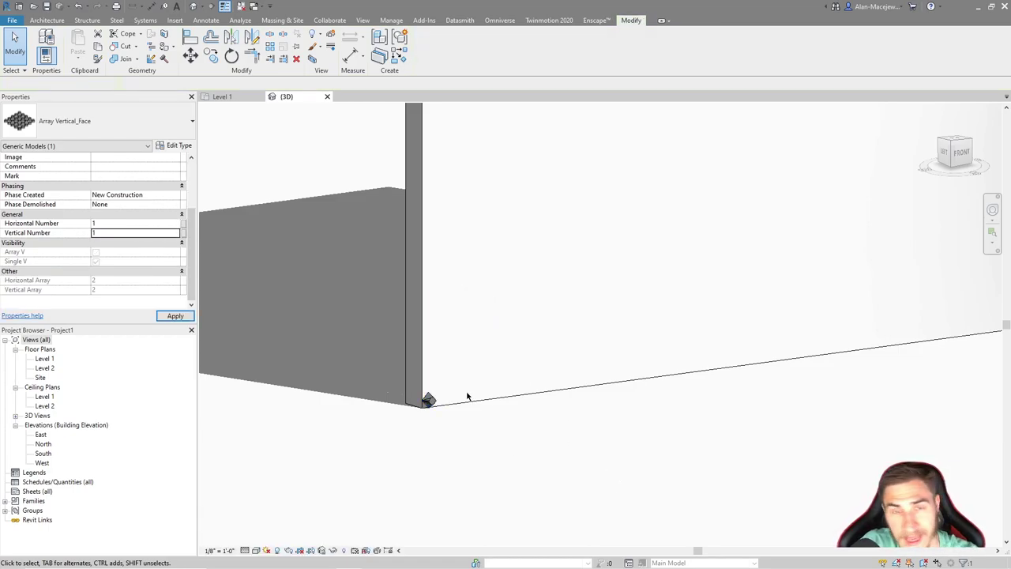
{"action": "left_click", "coordinate": [474, 417]}
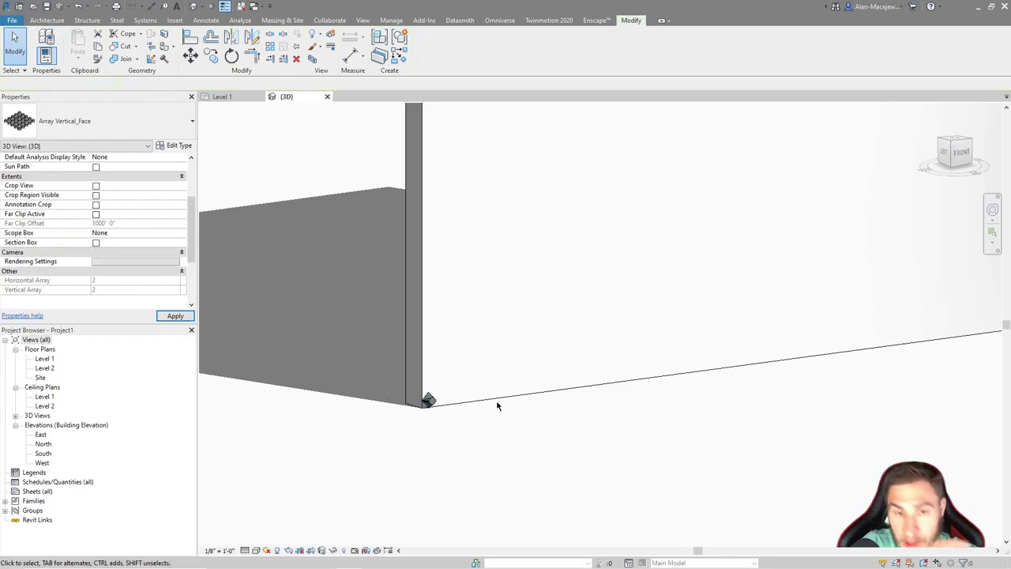
{"action": "left_click", "coordinate": [427, 403]}
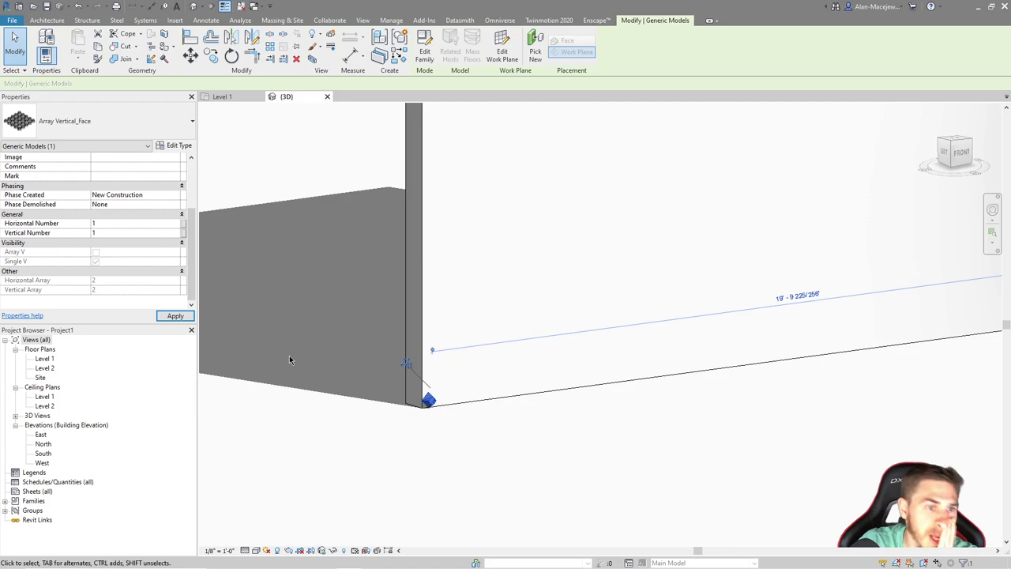
{"action": "key", "text": "Escape"}
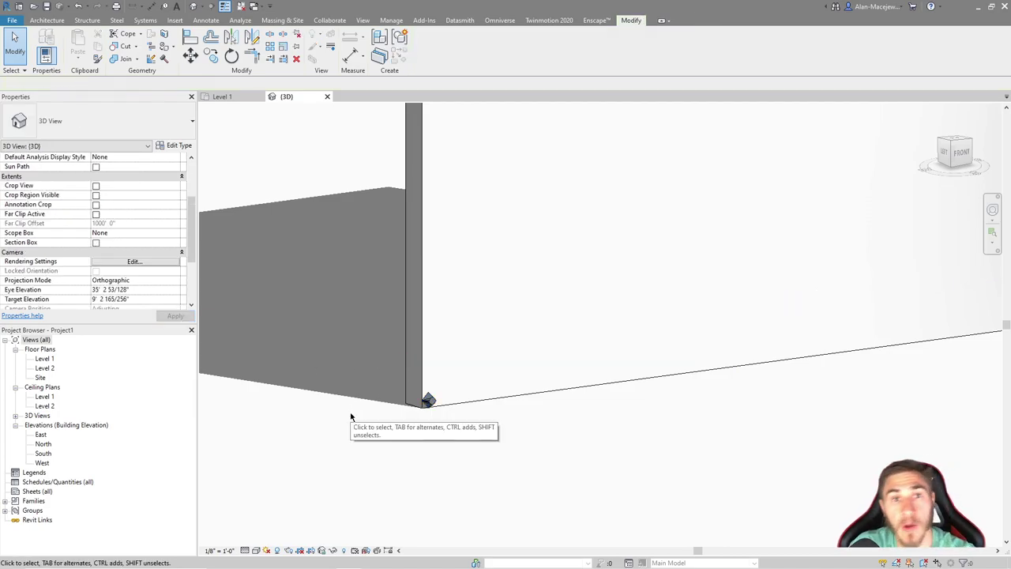